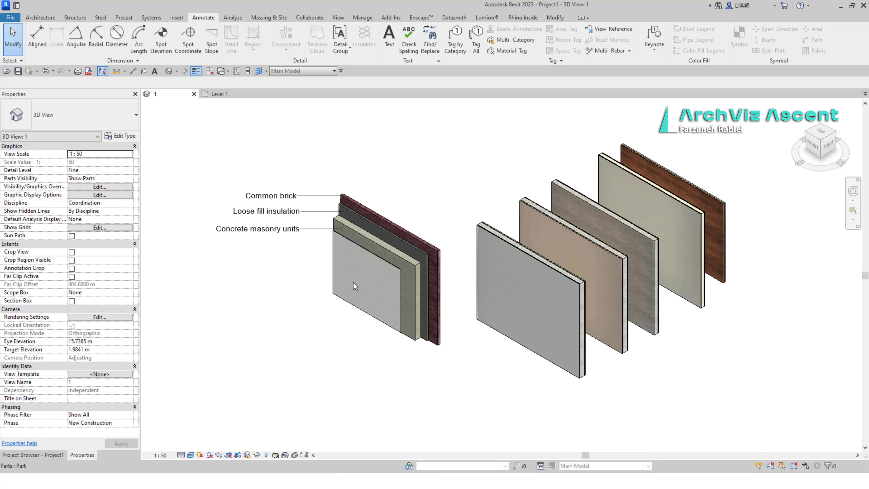
scroll(449, 235, up, 6)
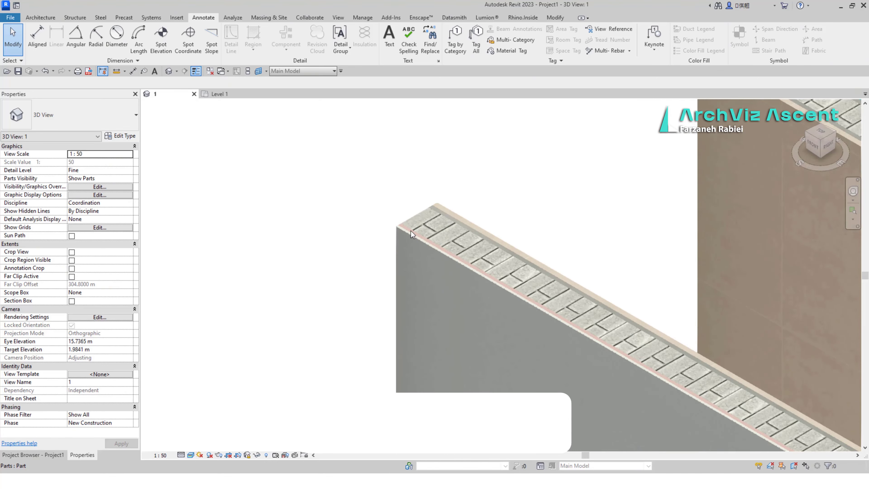
scroll(407, 220, down, 3)
scroll(406, 205, down, 5)
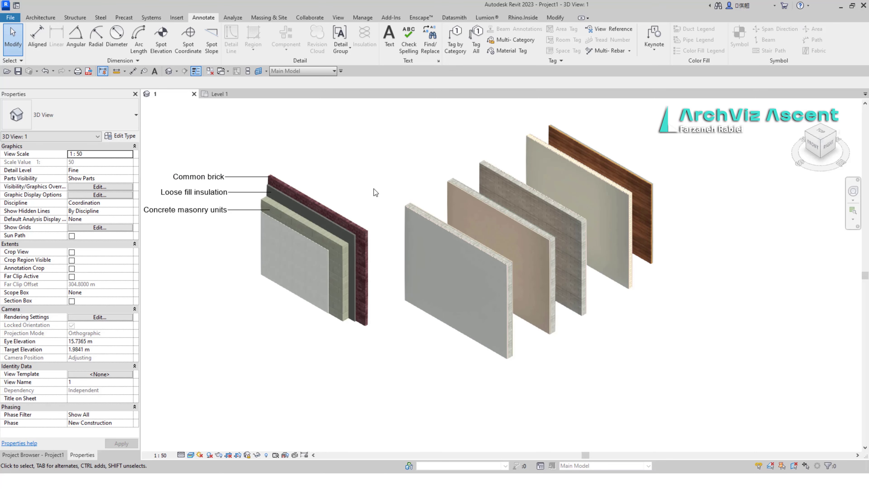
- Pull the side edges of the gypsum board and concrete masonry parts inward on the labelled wall to stagger its layers
middle_drag(387, 187, 526, 179)
scroll(397, 241, up, 3)
click(512, 257)
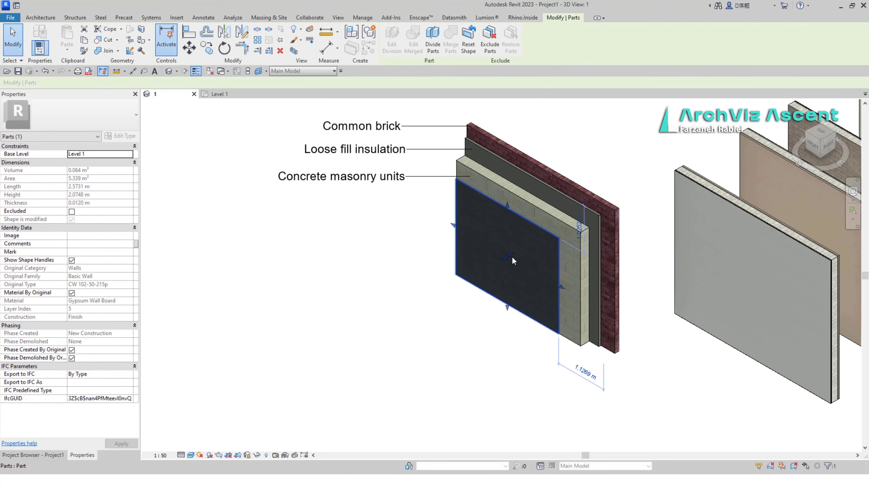
drag(559, 285, 528, 269)
key(Escape)
click(583, 231)
drag(586, 288, 561, 284)
key(Escape)
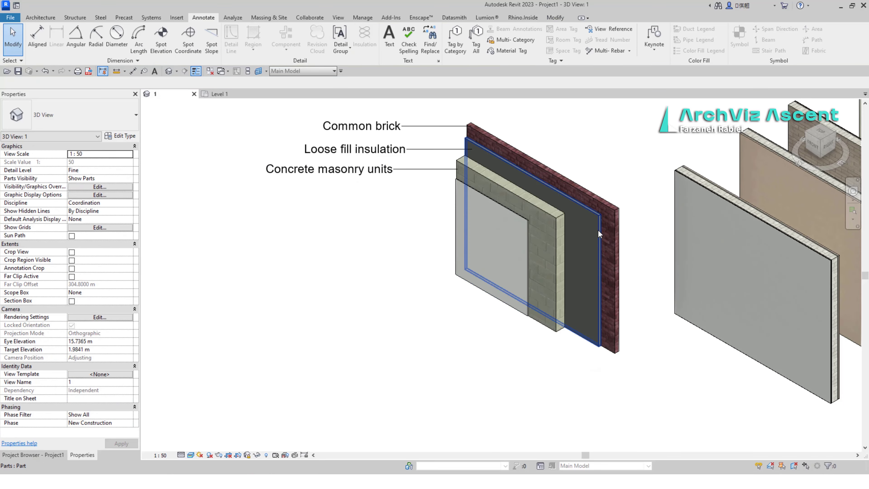
- Add a material tag to the front Gypsum Wall Board layer and place it beside the wall beneath the other tags
key(Return)
click(471, 261)
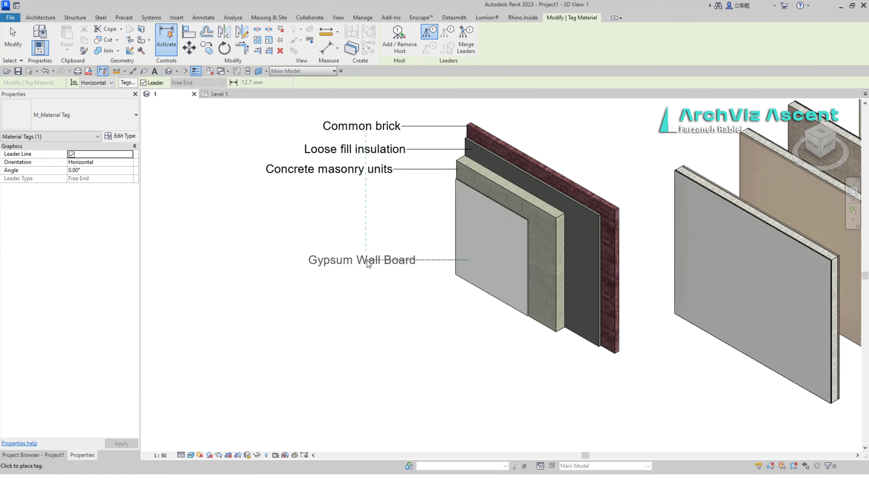
click(380, 260)
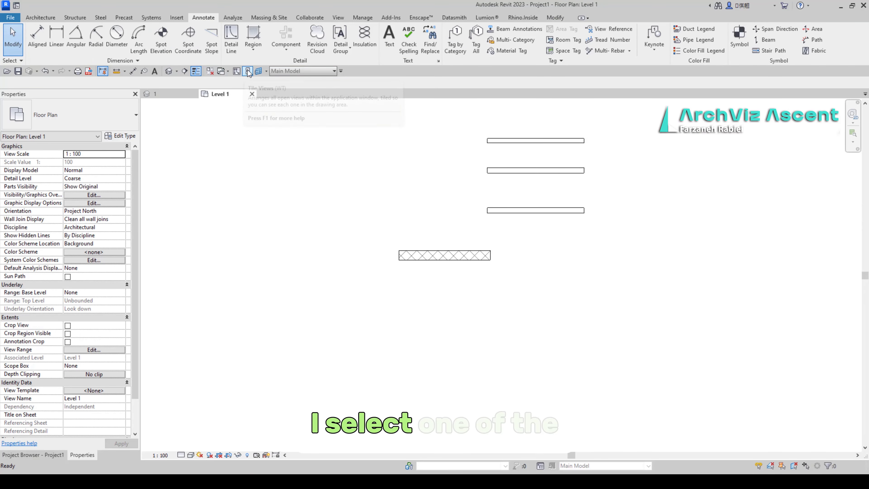
- Tile the open views and draw an Exterior - Brick on Mtl. Stud wall about 8.09 m long below the existing walls on Level 1
click(248, 72)
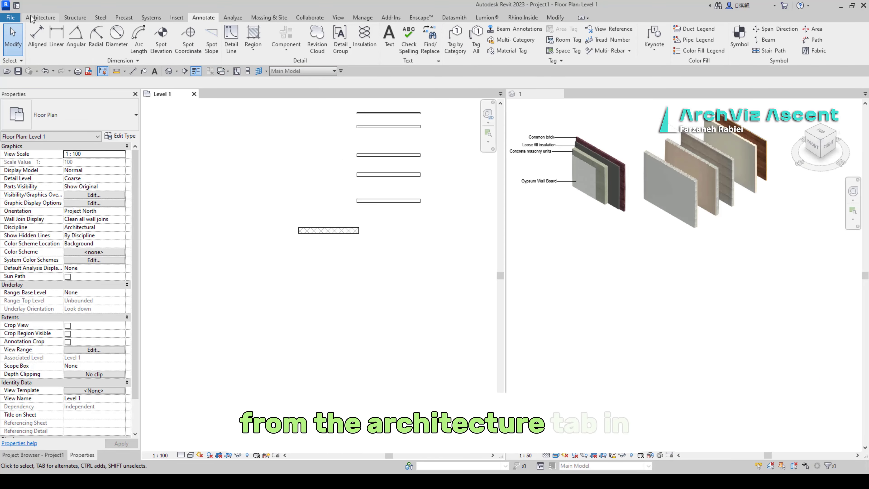
click(37, 20)
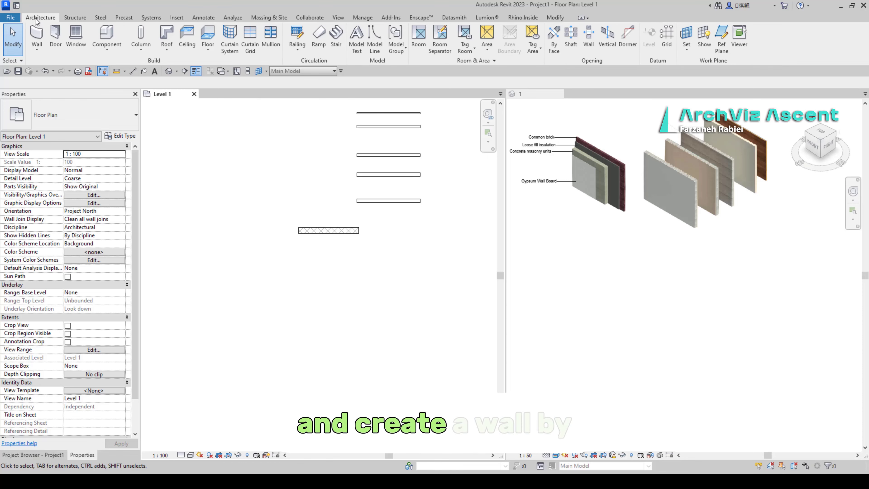
click(40, 36)
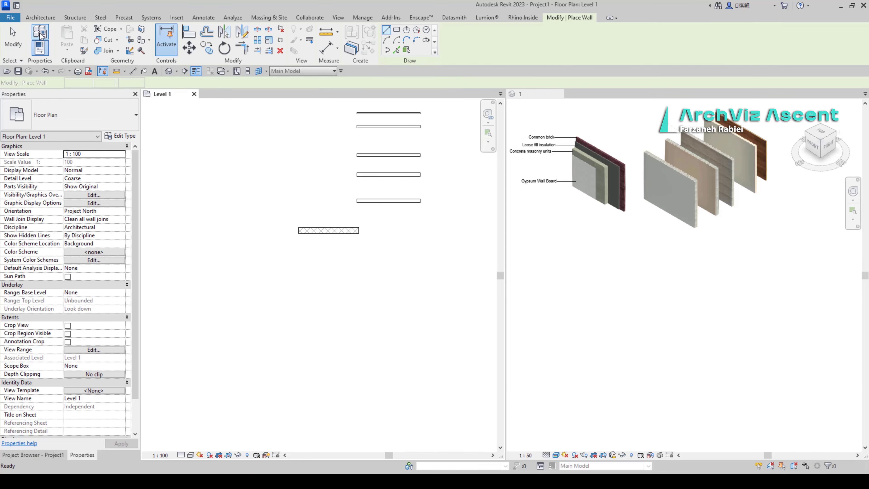
click(111, 117)
scroll(89, 207, up, 5)
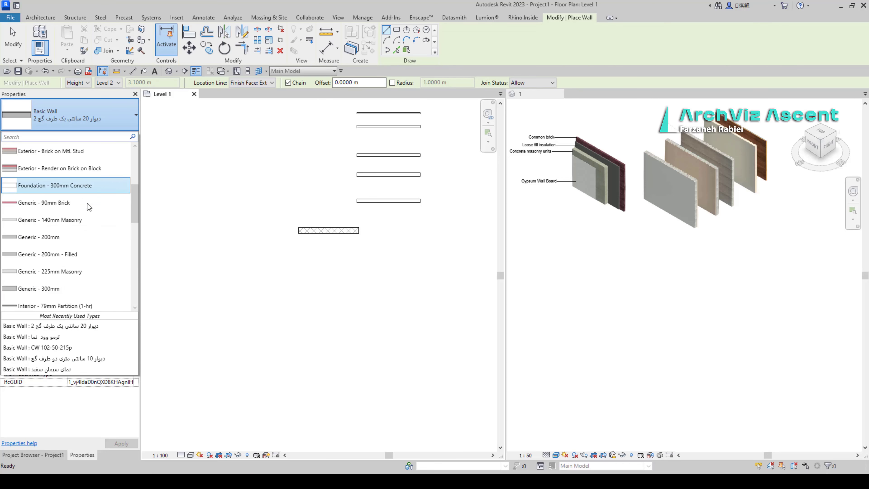
click(81, 151)
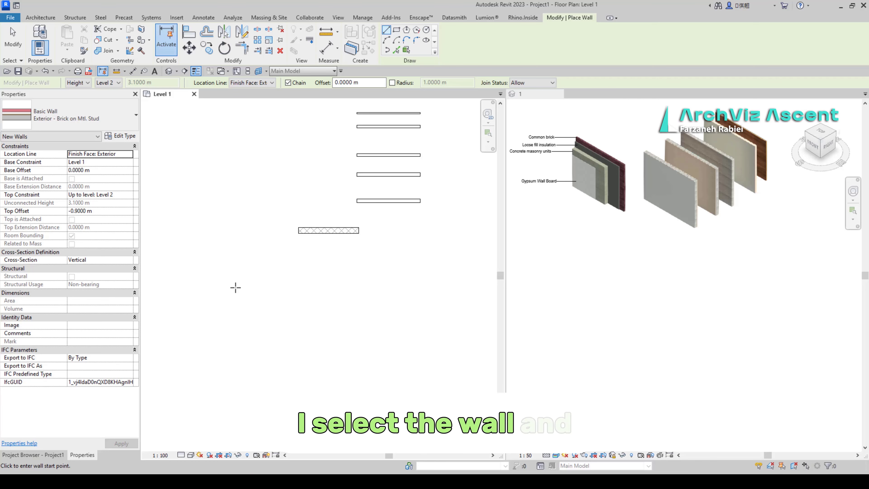
click(288, 312)
click(419, 313)
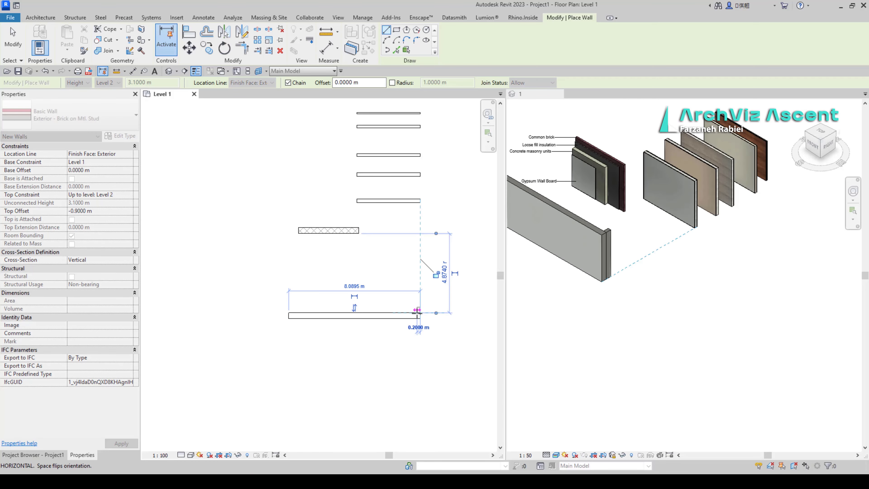
key(Escape)
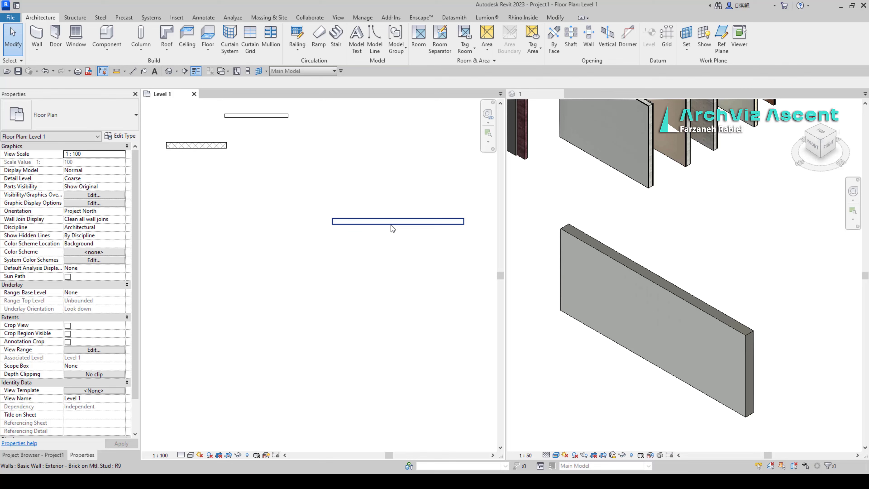
- Open the layer structure of the new wall's type and display its plan preview
click(392, 223)
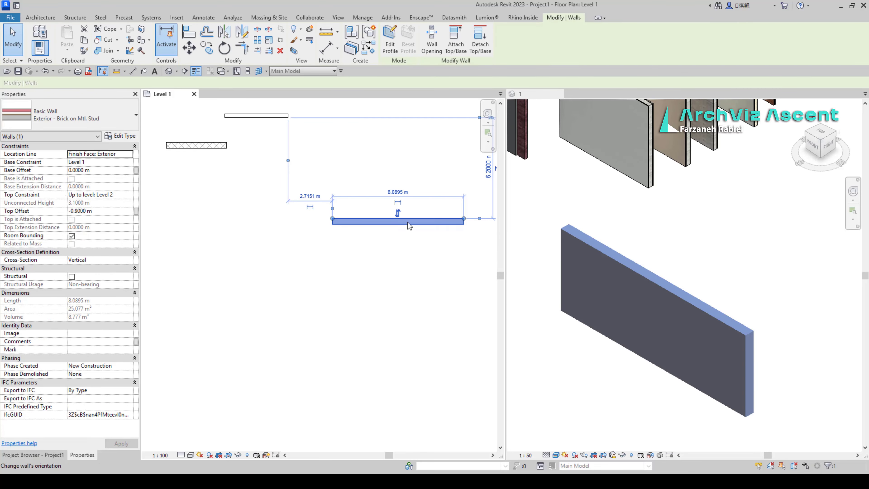
click(122, 136)
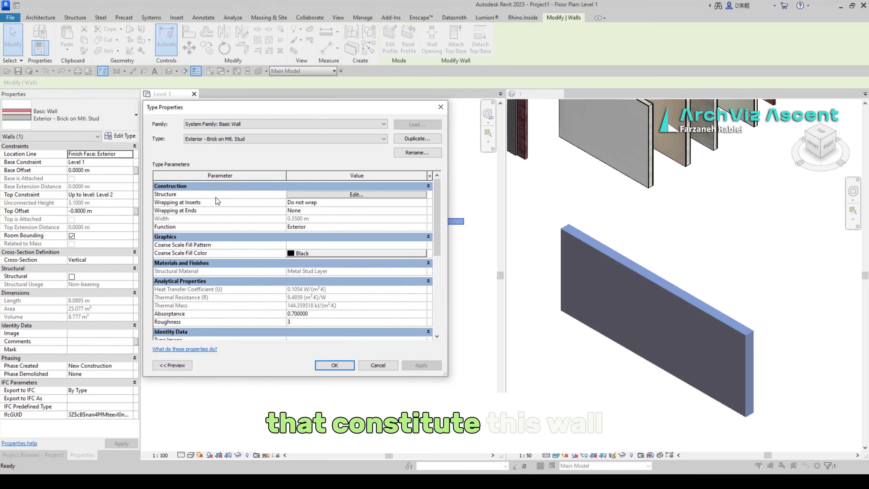
click(338, 194)
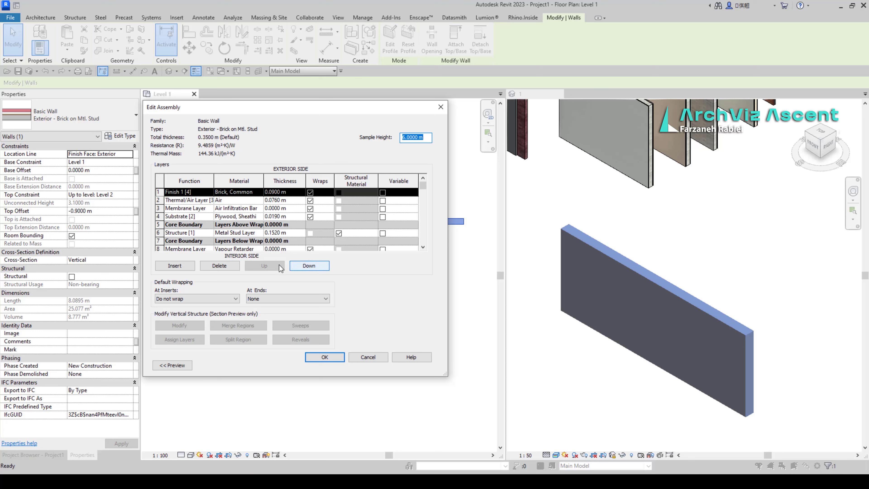
scroll(250, 214, down, 1)
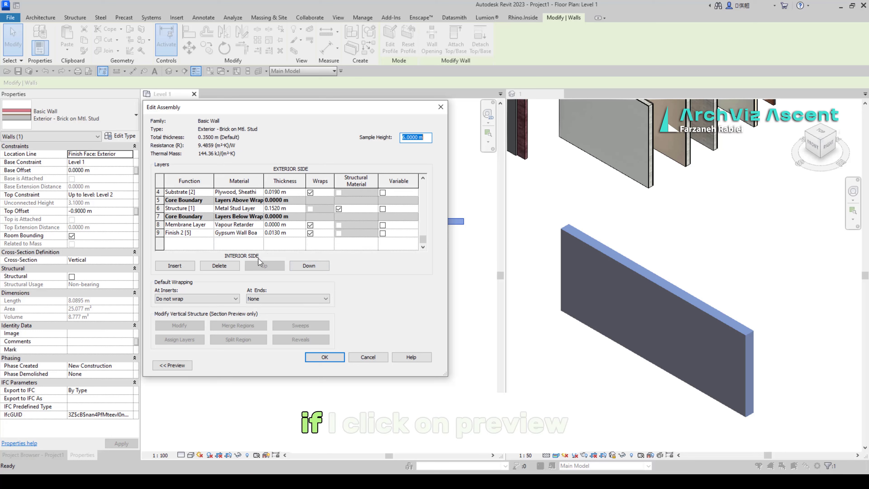
drag(240, 108, 260, 107)
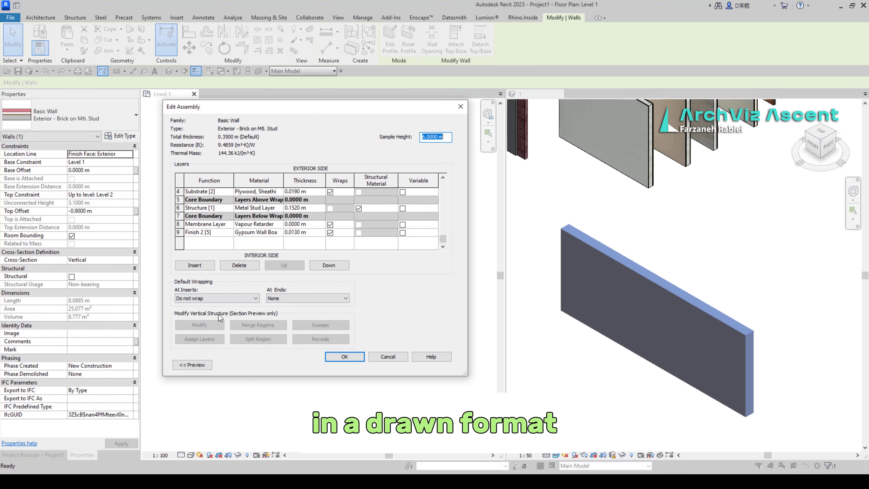
click(186, 365)
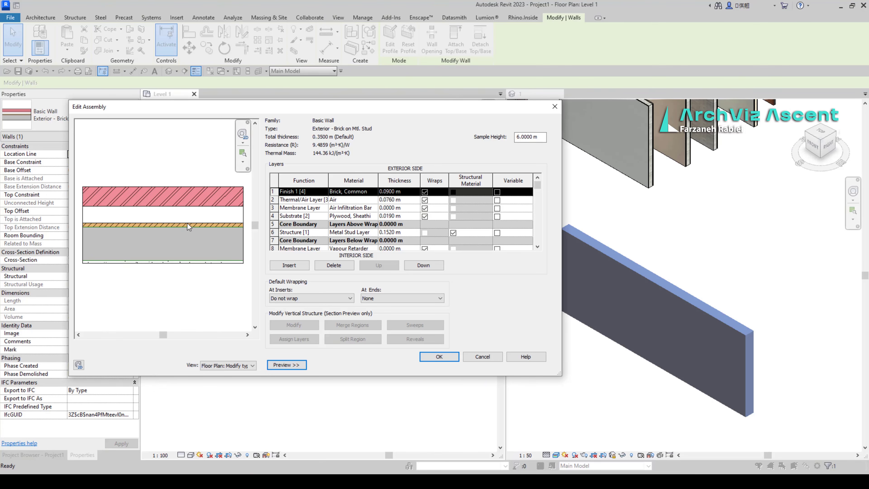
- Examine the wall's finish, substrate, membrane and core layers in the layer list and preview, and close the type settings
scroll(312, 201, down, 1)
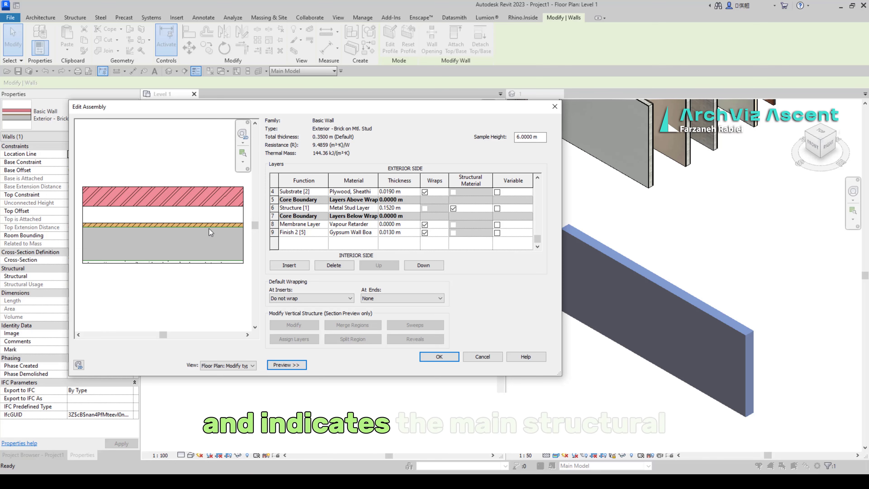
scroll(191, 234, up, 3)
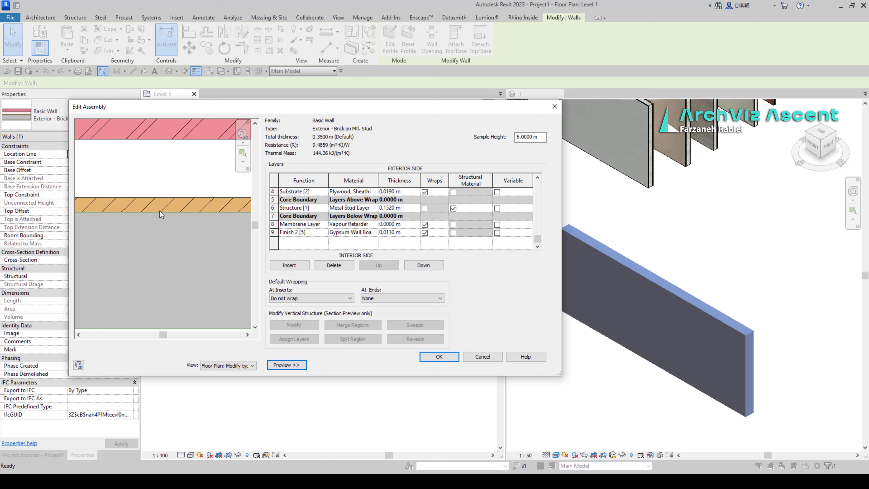
scroll(187, 267, down, 2)
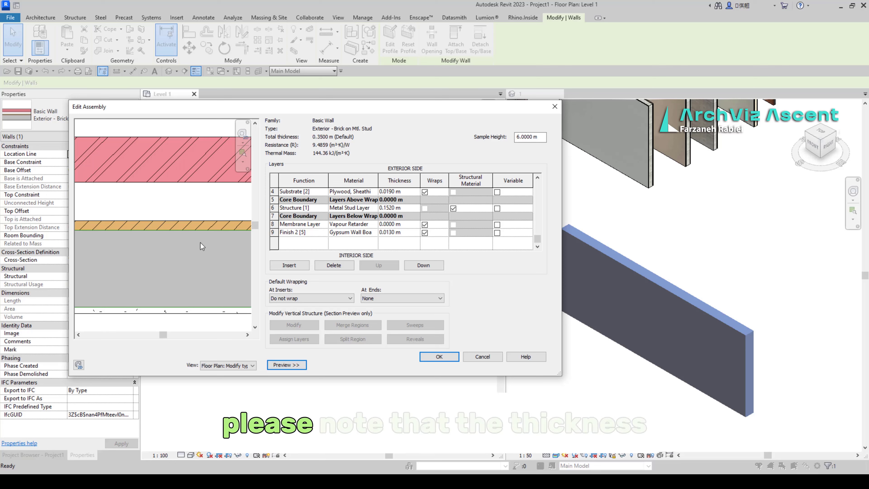
scroll(193, 216, down, 2)
scroll(178, 300, up, 3)
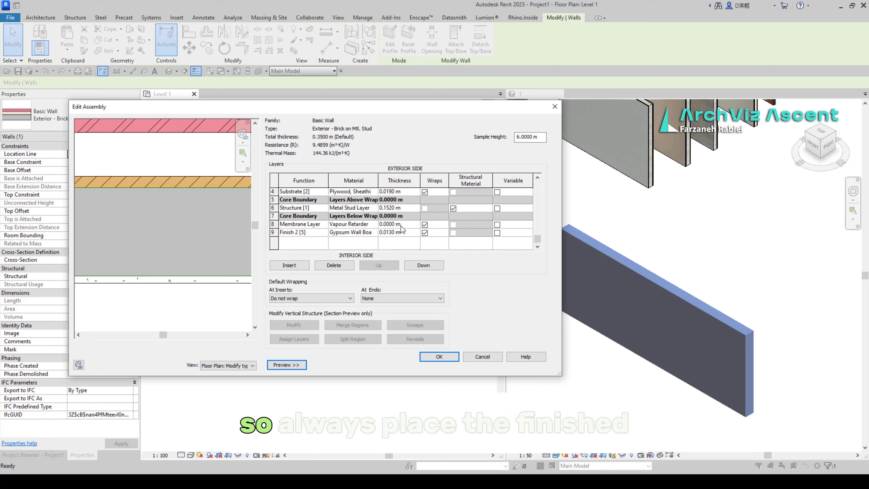
scroll(193, 245, down, 2)
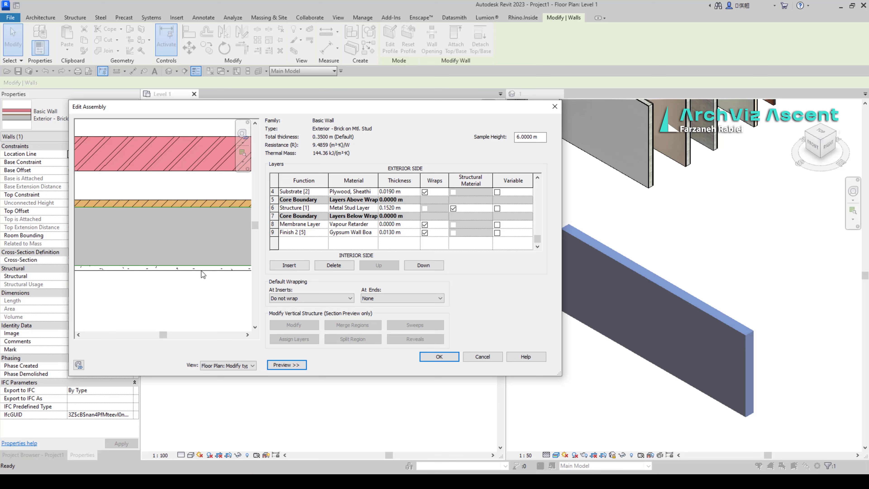
scroll(167, 232, down, 2)
scroll(177, 175, up, 2)
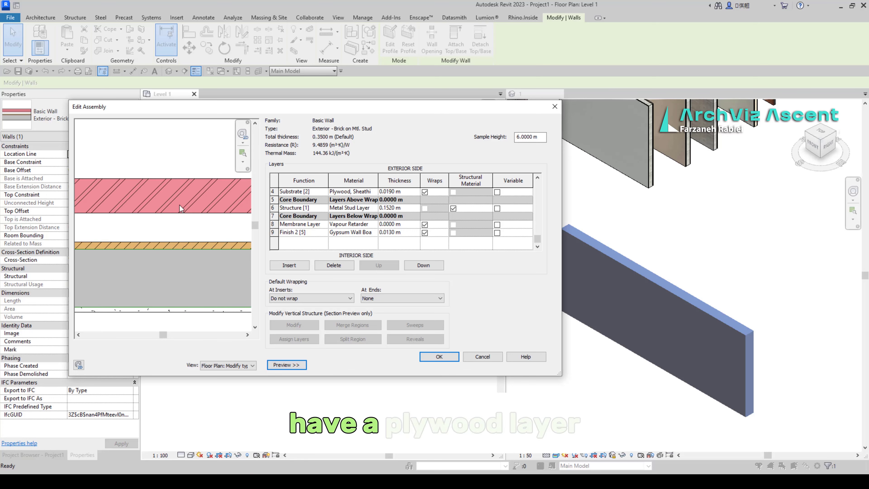
scroll(336, 221, up, 2)
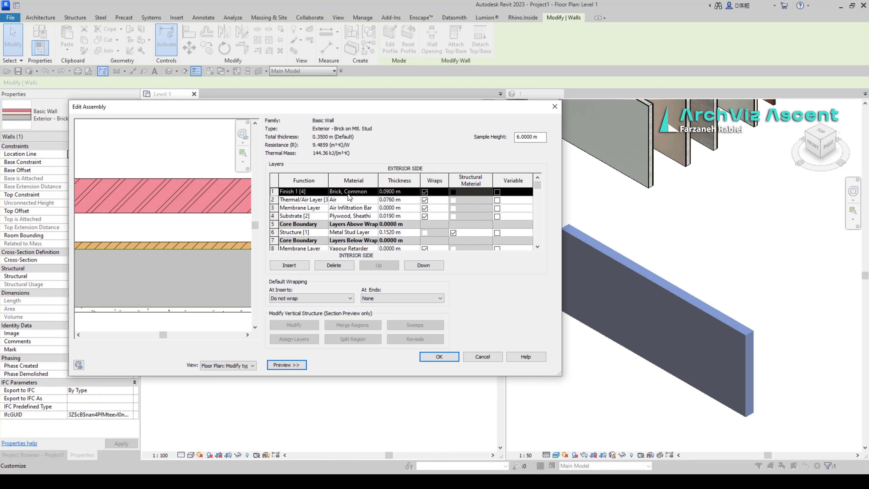
click(438, 357)
click(451, 361)
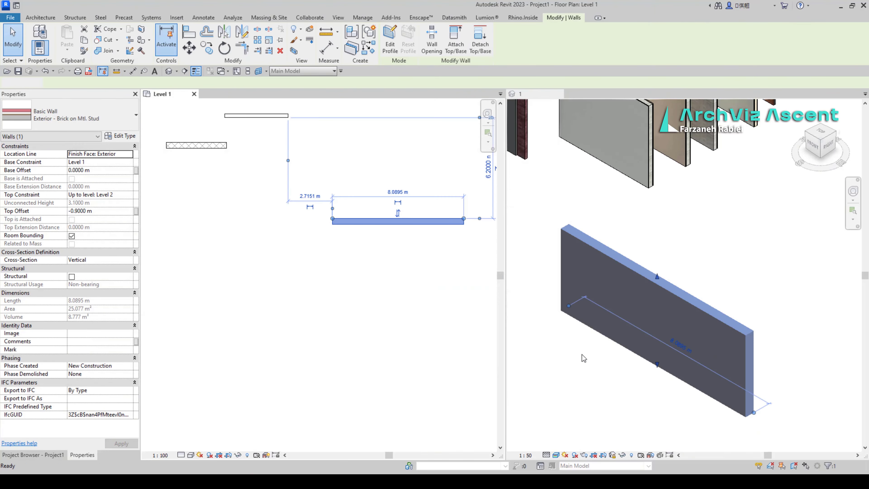
- Create parts from the new brick-on-stud wall in the 3D view
click(565, 359)
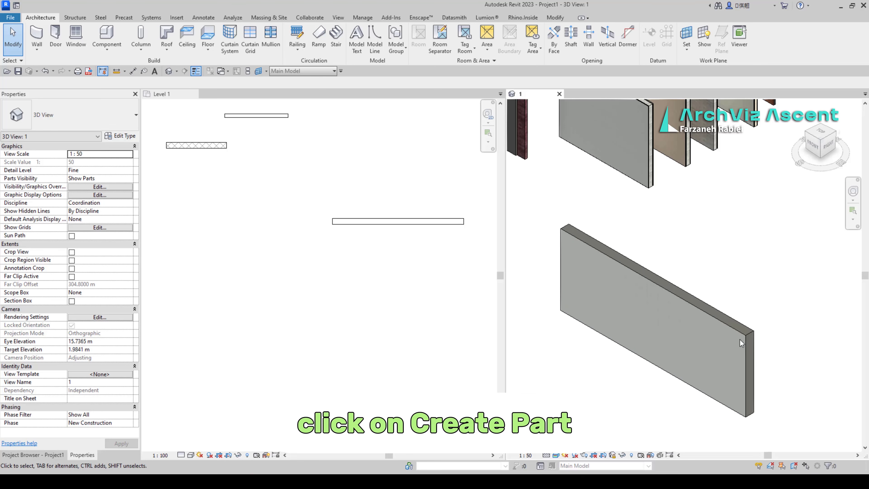
click(663, 286)
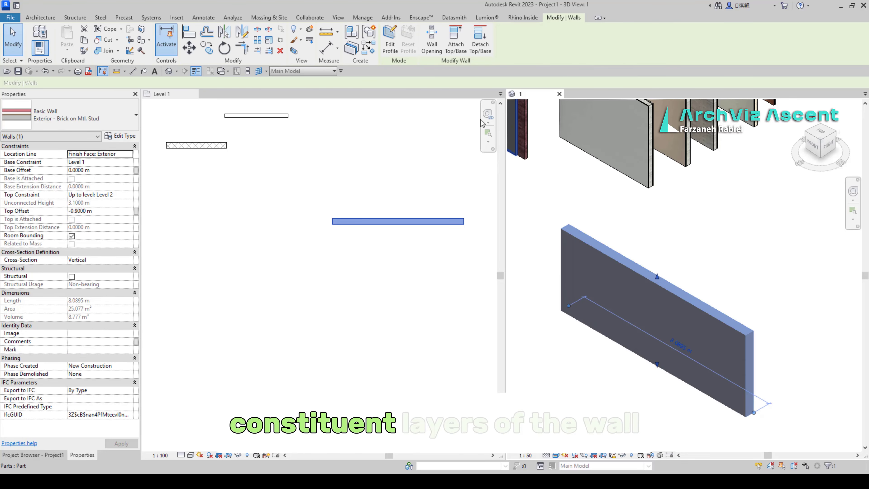
click(351, 51)
click(660, 225)
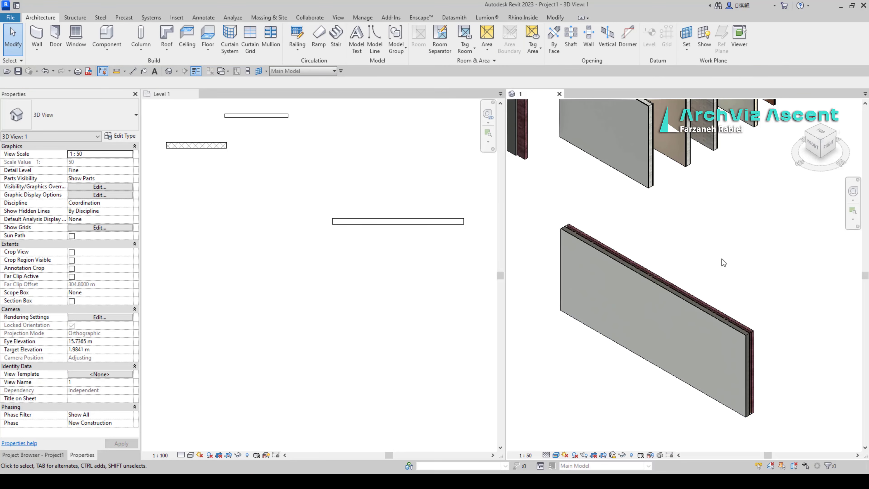
- Close the Level 1 plan view, and save the 3D view's orientation and lock it
click(194, 94)
scroll(622, 362, up, 3)
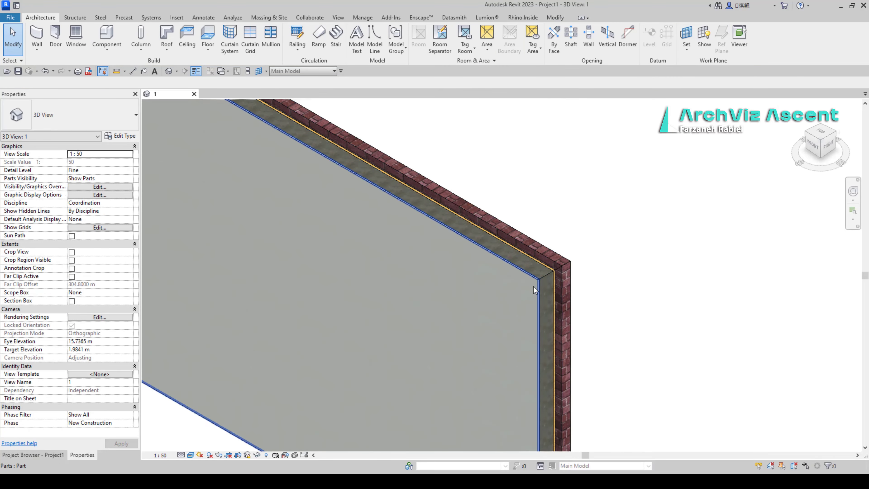
scroll(552, 258, down, 5)
click(248, 455)
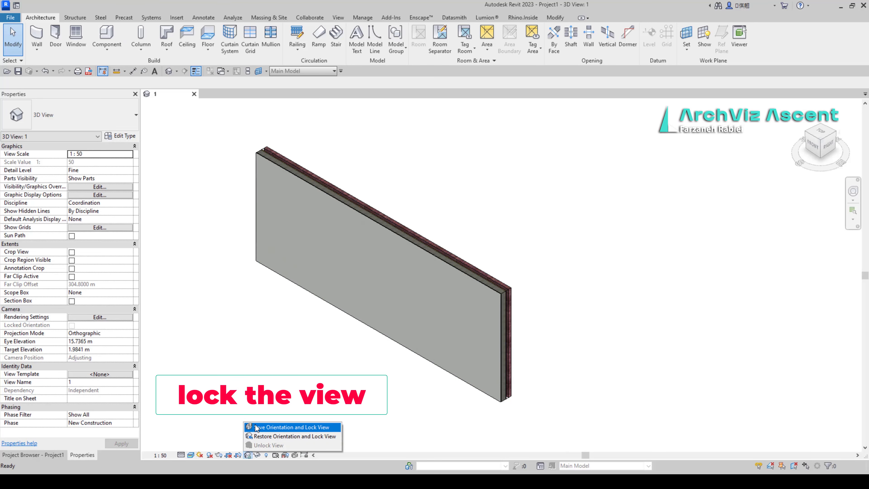
click(291, 428)
click(386, 244)
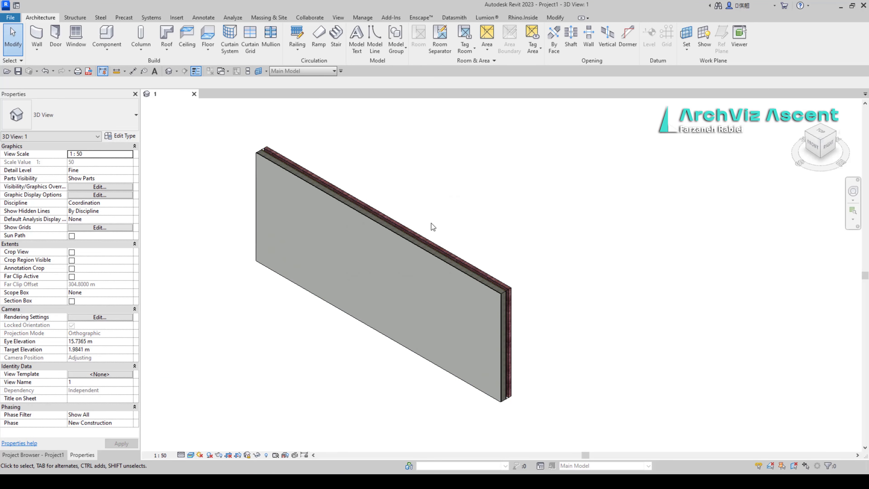
- Show the shape handles of the brick wall's metal stud core part and pull its top and side edges back
click(637, 301)
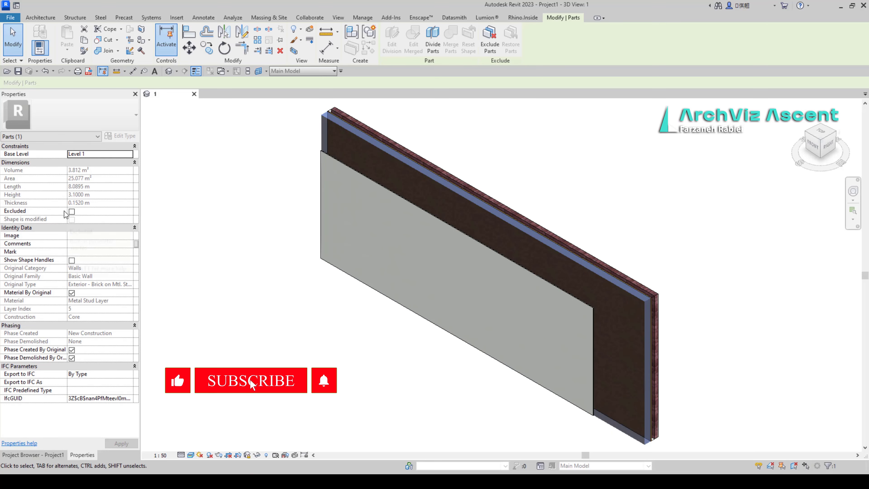
click(71, 260)
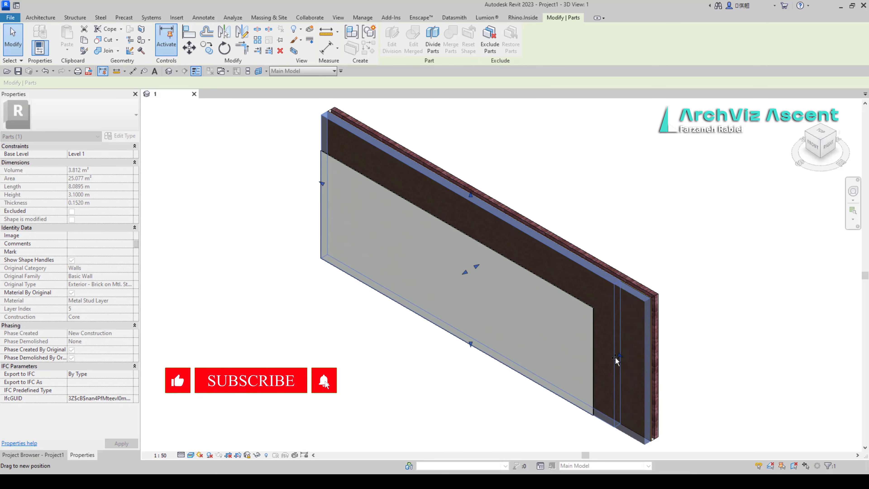
click(686, 295)
click(480, 209)
- Show the shape handles of the air layer part and adjust its top edge relative to the brick layer
click(591, 268)
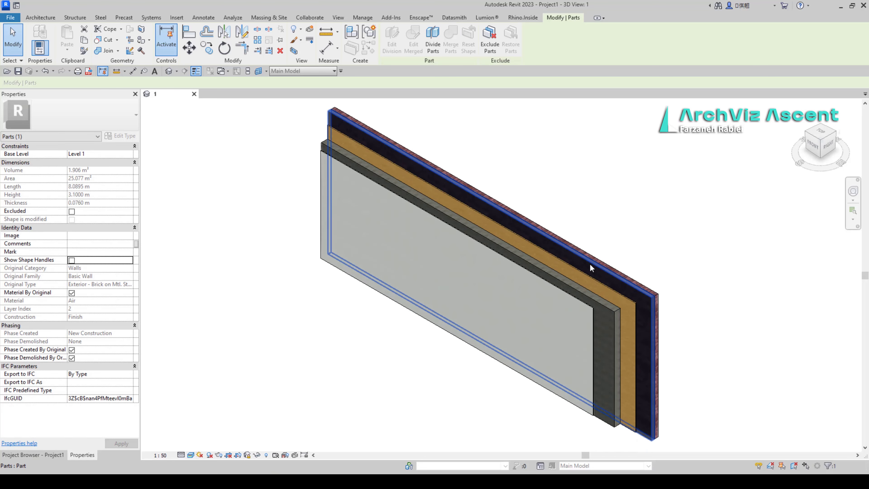
click(72, 260)
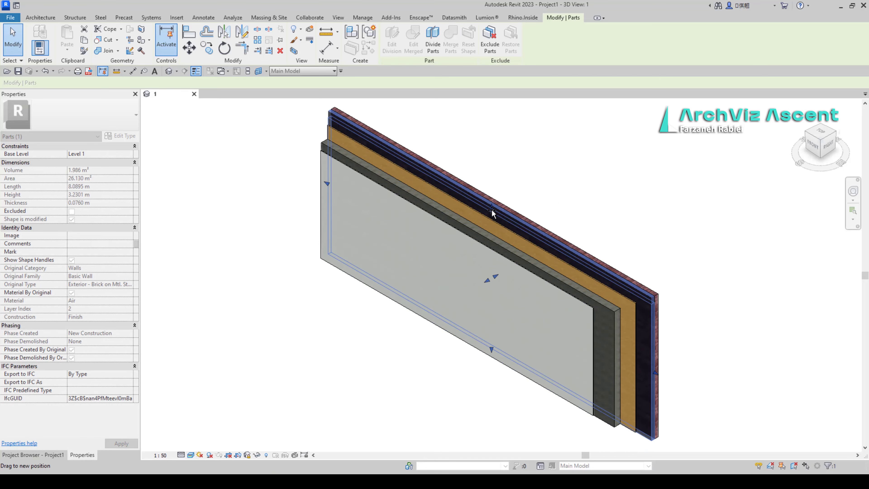
drag(492, 209, 493, 213)
key(Escape)
- Save the 3D view's orientation again and lock the new orientation for tagging
click(203, 17)
click(247, 455)
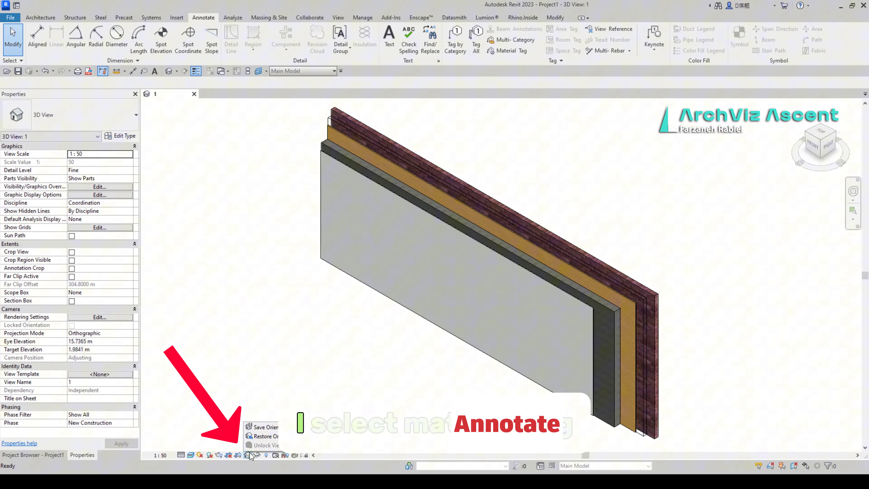
click(263, 427)
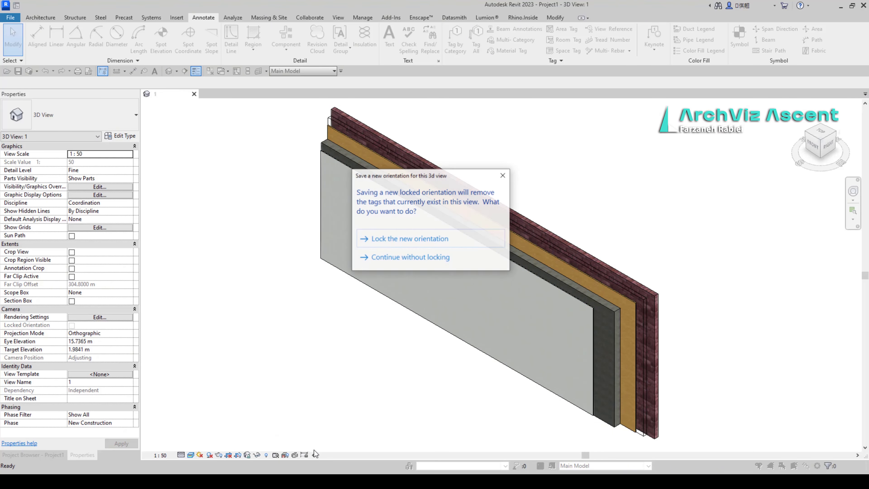
click(385, 244)
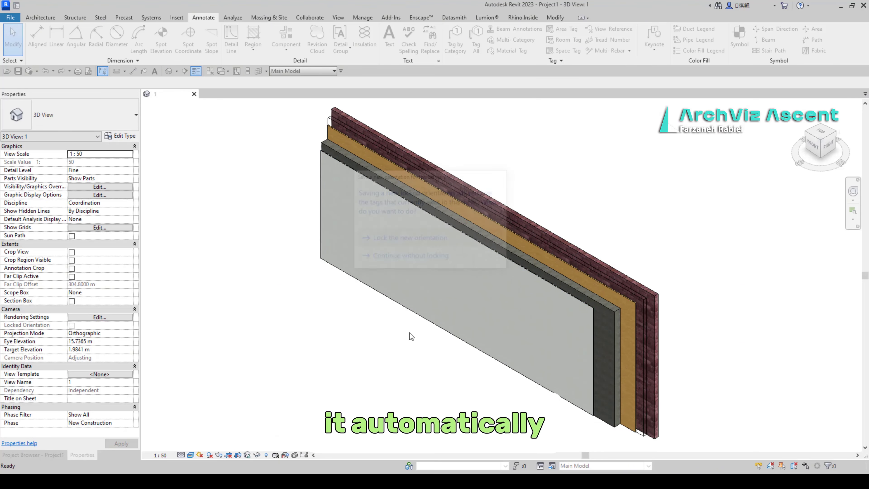
- Place material tags with leaders on the Gypsum Wall Board and the light gauge steel framing layers, stacked below the wall
click(488, 51)
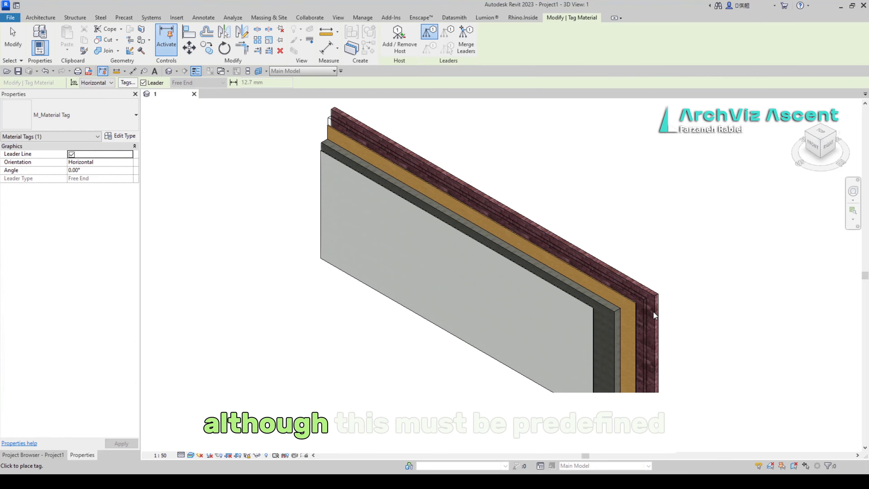
scroll(544, 269, down, 3)
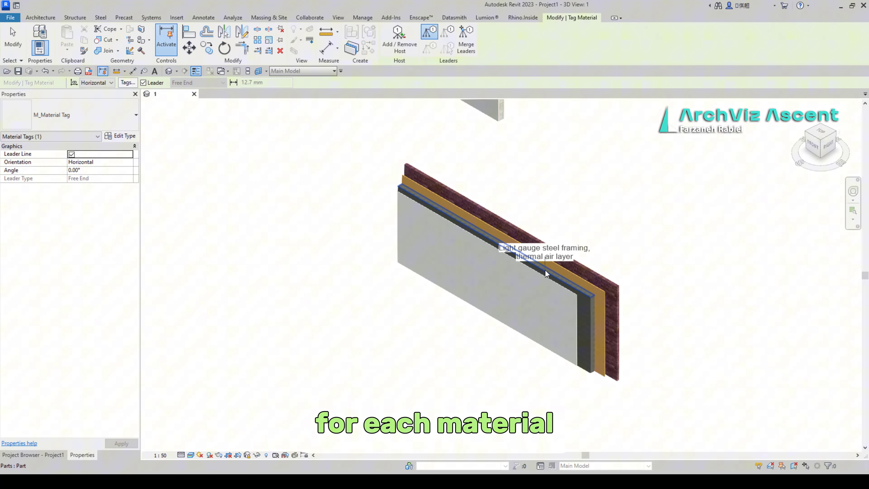
scroll(639, 369, up, 2)
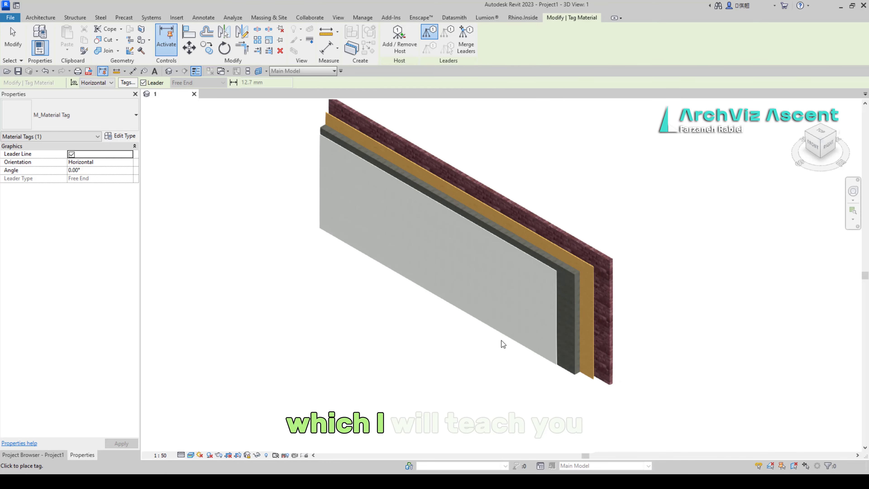
click(521, 322)
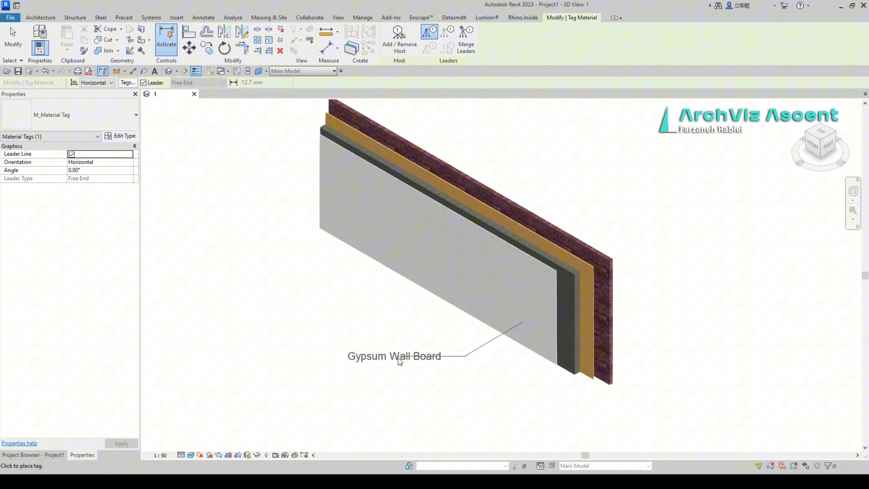
click(398, 358)
click(567, 325)
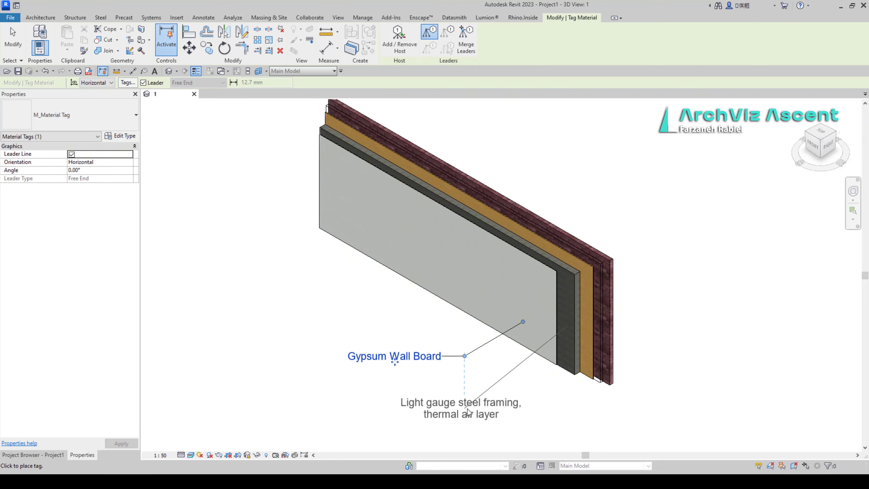
click(394, 409)
- Tag the plywood sheathing, air and common brick layers, placing the tags in a column under the existing ones
scroll(479, 261, down, 3)
scroll(484, 267, up, 4)
click(569, 211)
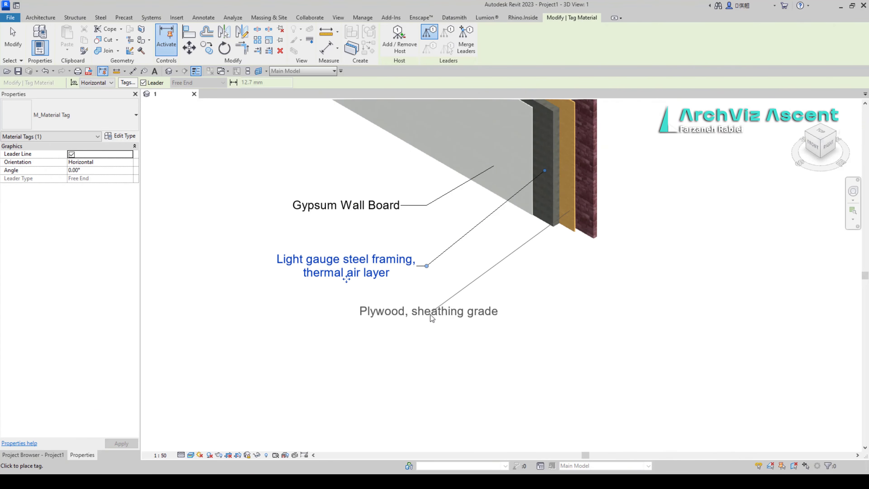
click(429, 317)
click(585, 208)
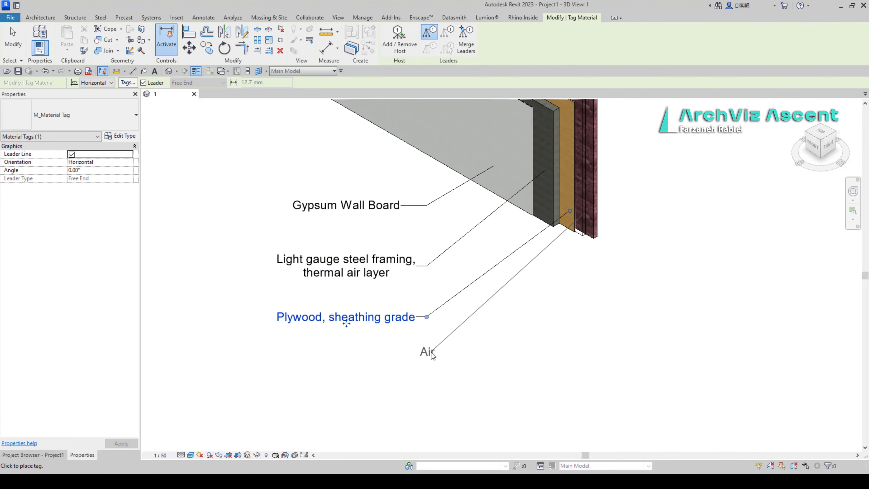
click(398, 358)
click(591, 234)
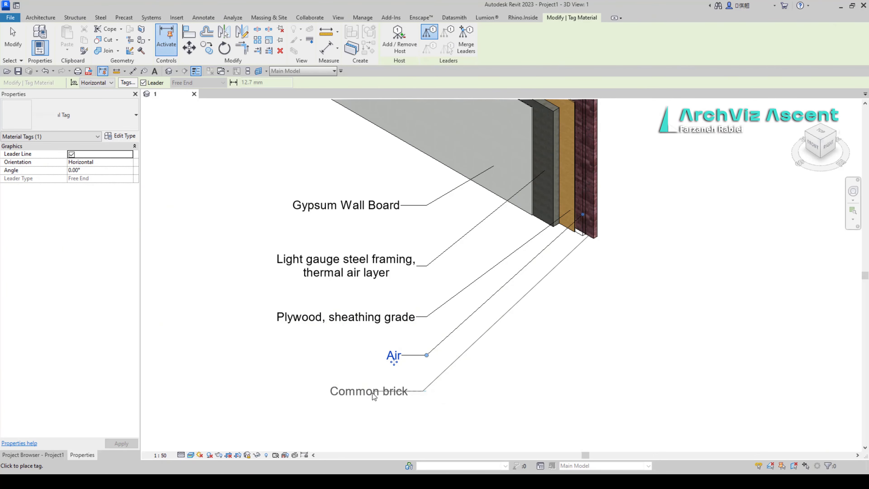
click(370, 393)
key(Escape)
key(Escape)
- Reposition the leader ends of the plywood and steel framing material tags on their wall layers
scroll(481, 361, down, 2)
click(527, 278)
scroll(548, 265, up, 2)
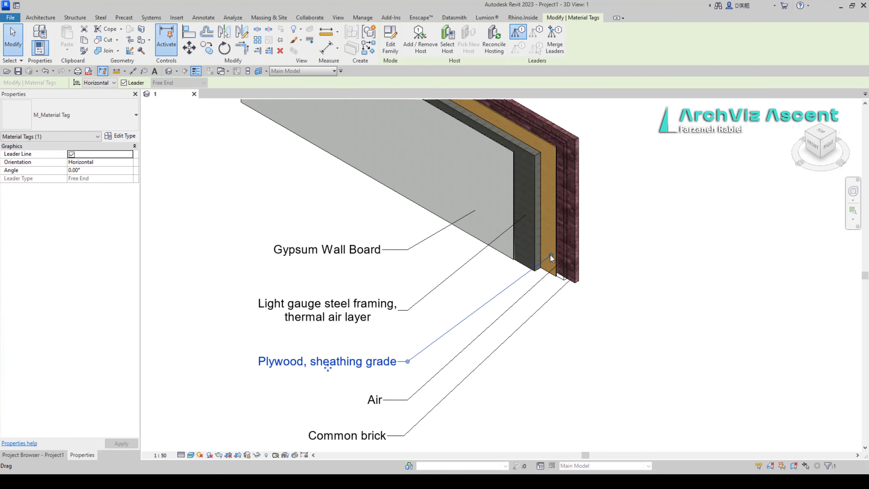
drag(551, 255, 551, 232)
drag(524, 216, 467, 205)
click(474, 209)
click(731, 259)
- Inspect the 0.02 m thick mortar layer part of the front grey wall by itself
scroll(731, 259, down, 2)
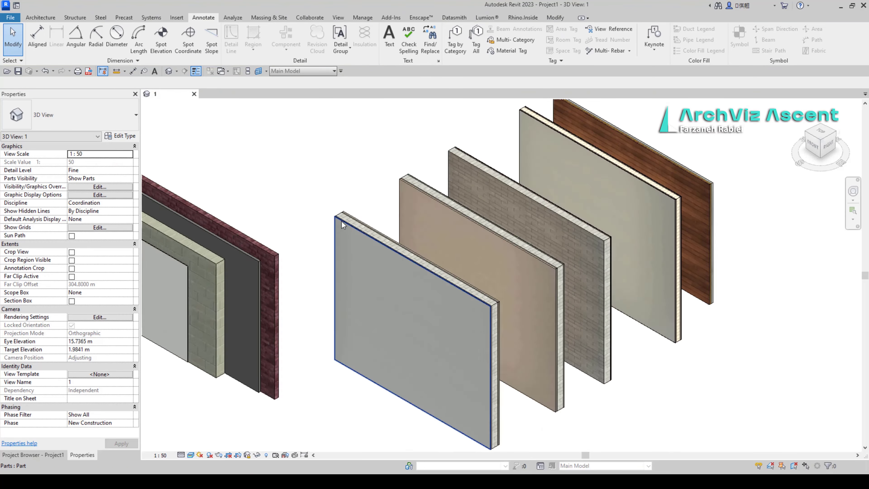
scroll(343, 225, up, 4)
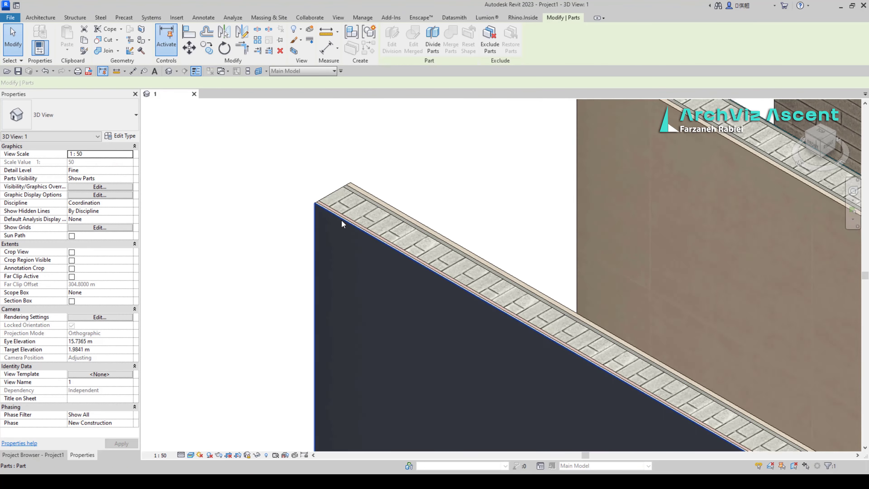
click(343, 222)
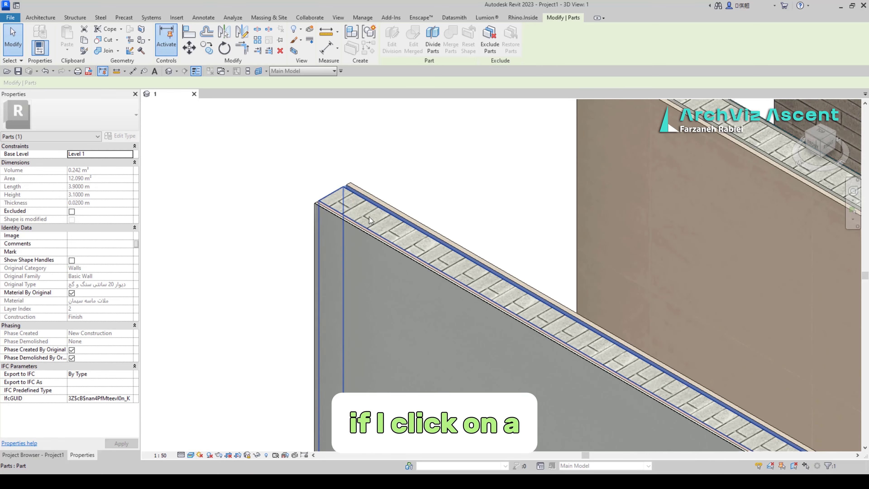
key(Escape)
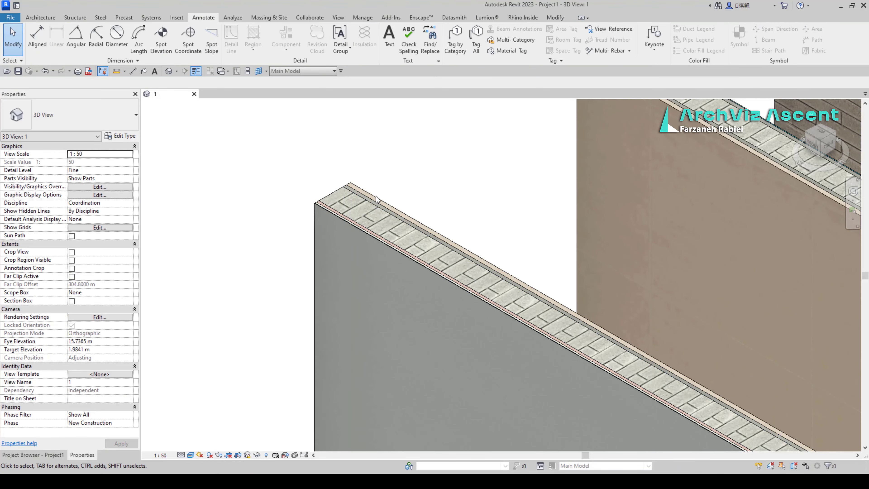
- Exclude the 0.15 m thick core part from the front grey wall
click(370, 215)
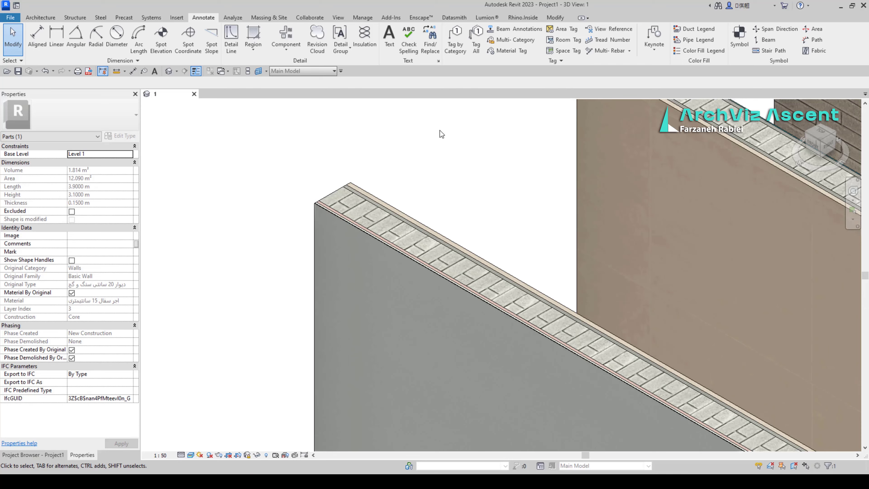
drag(439, 130, 275, 267)
click(408, 140)
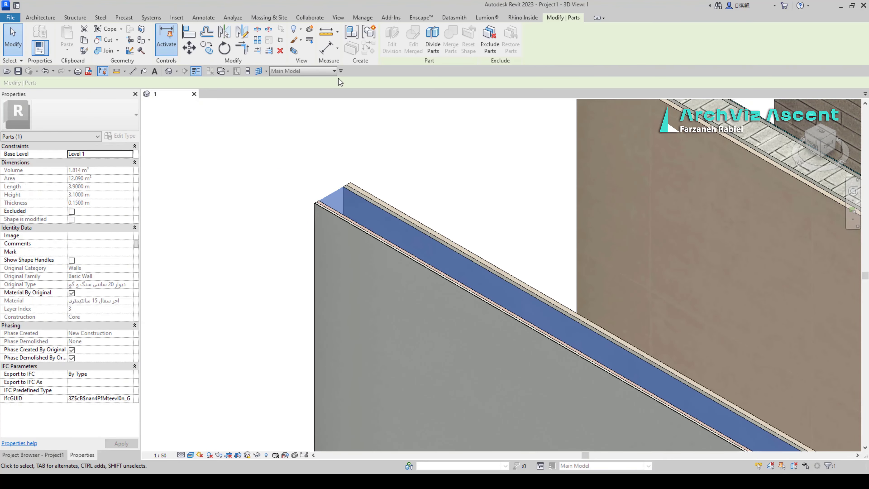
click(490, 41)
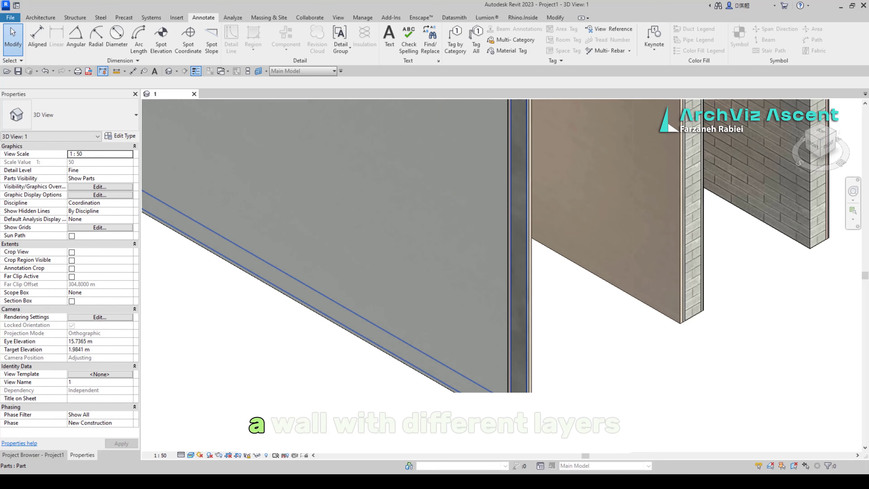
- Restore the excluded core part of the front grey wall
click(517, 424)
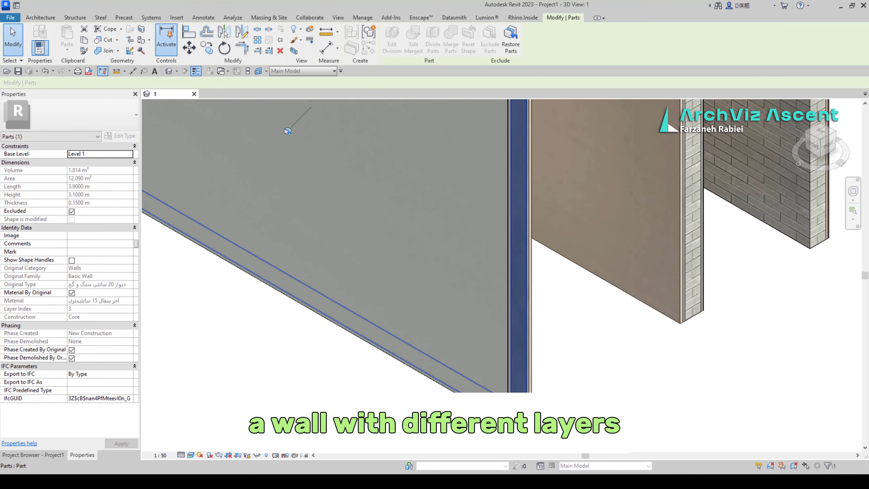
click(515, 36)
click(502, 421)
scroll(508, 404, down, 4)
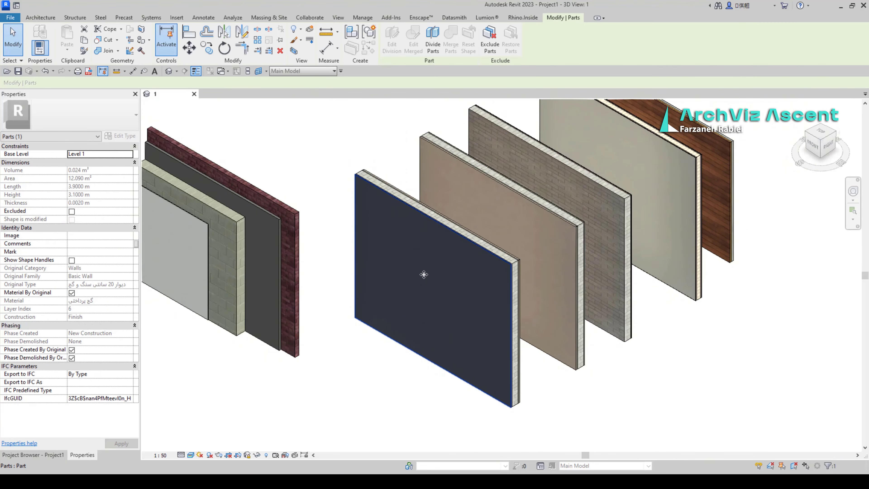
- Exclude the 0.15 m thick core part from the third wall in the row, behind the beige one
scroll(359, 179, up, 2)
middle_drag(616, 205, 414, 251)
scroll(661, 223, up, 1)
click(630, 264)
scroll(662, 223, up, 1)
click(494, 36)
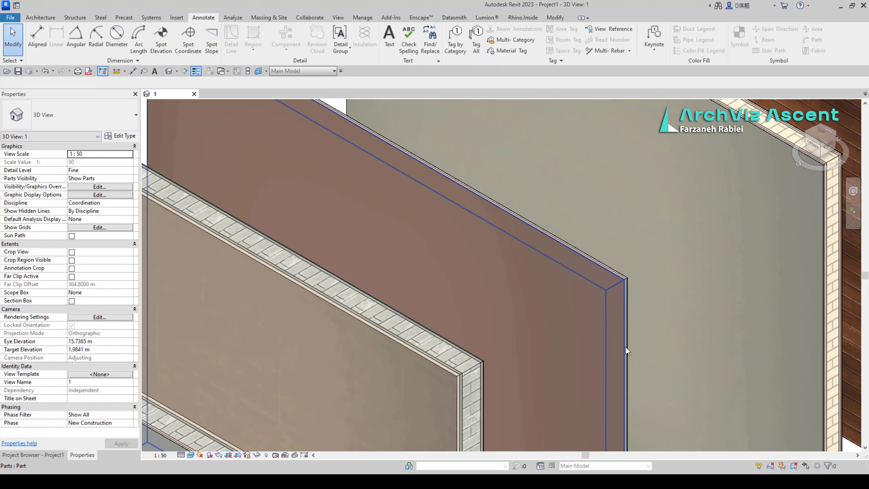
- Restore the excluded core part of the third wall in the row
click(619, 283)
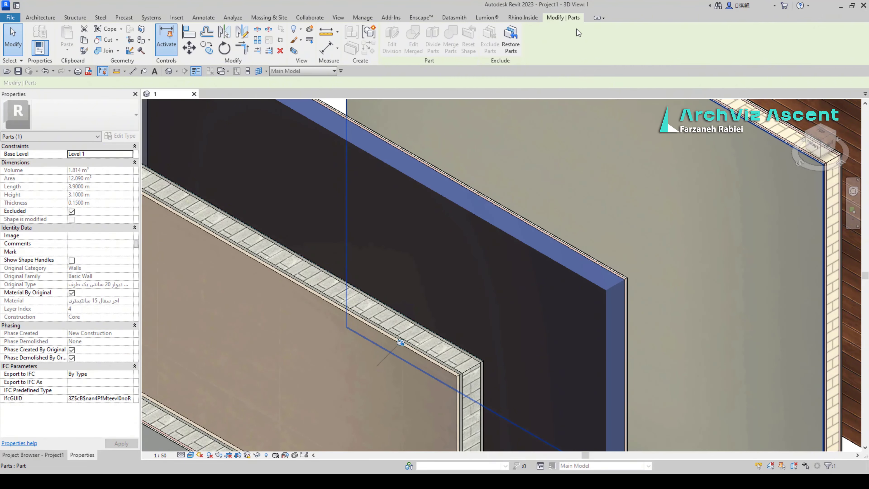
click(511, 38)
scroll(627, 195, down, 6)
middle_drag(627, 197, 554, 224)
scroll(553, 225, up, 1)
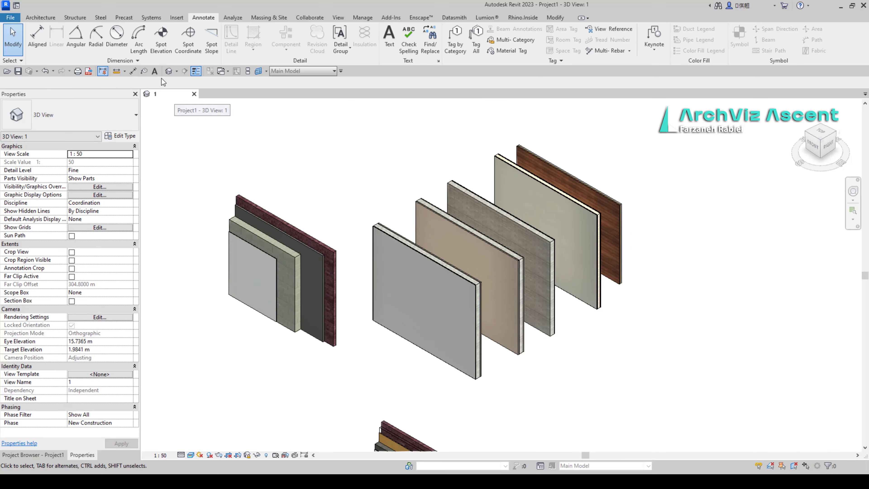
- Open the Level 1 floor plan, tile it beside the 3D view and fit the model in both views
click(32, 455)
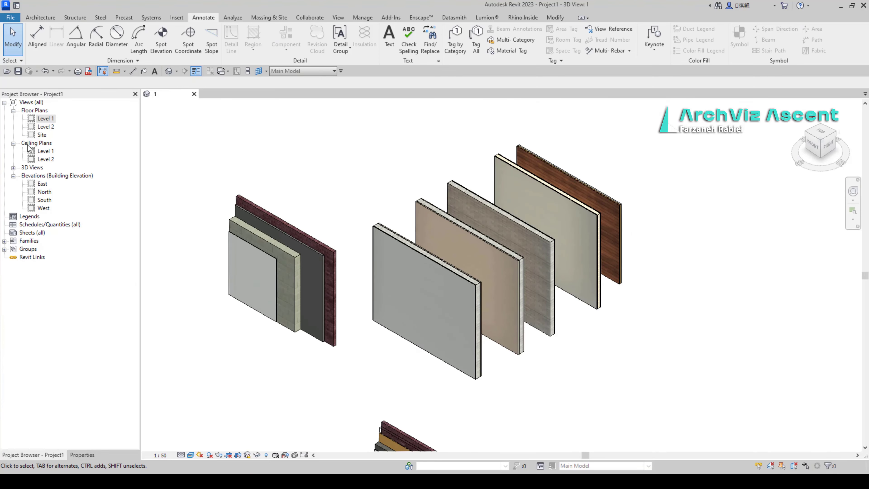
double_click(45, 119)
click(210, 71)
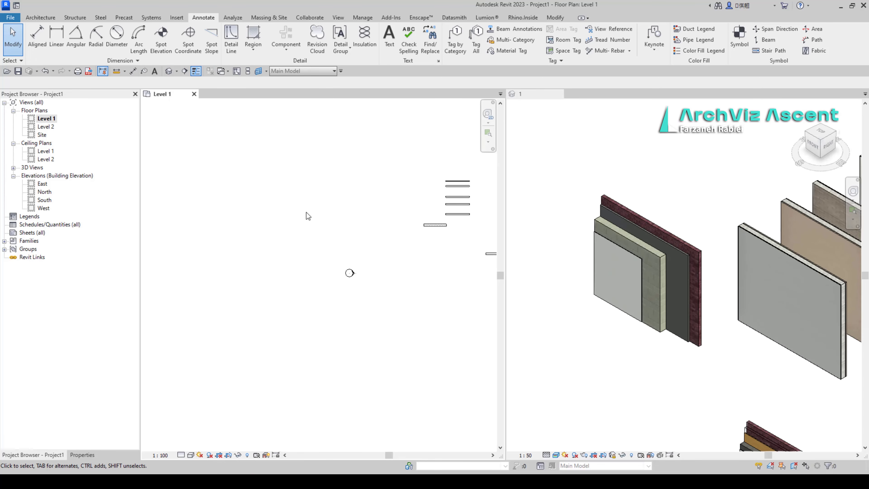
key(z)
key(a)
scroll(694, 303, up, 4)
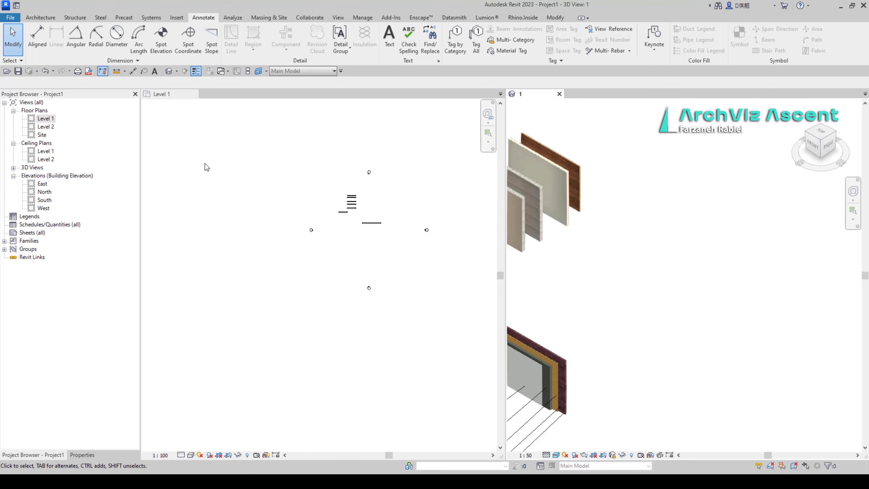
- Start an architectural wall on Level 1 with the wall type Generic - 200mm
click(28, 18)
click(85, 458)
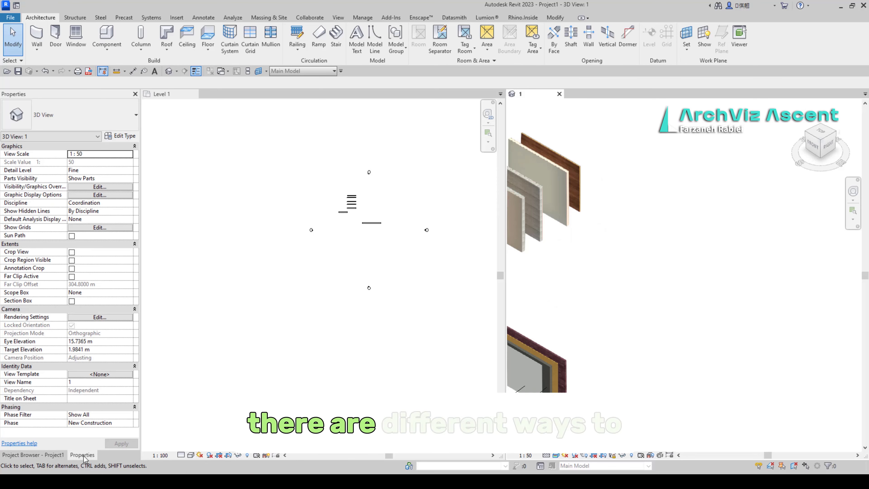
click(36, 36)
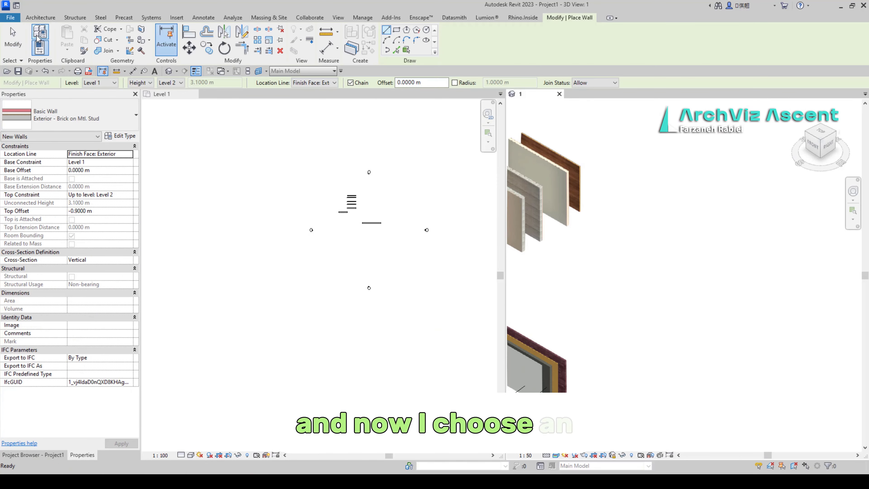
click(32, 17)
click(36, 52)
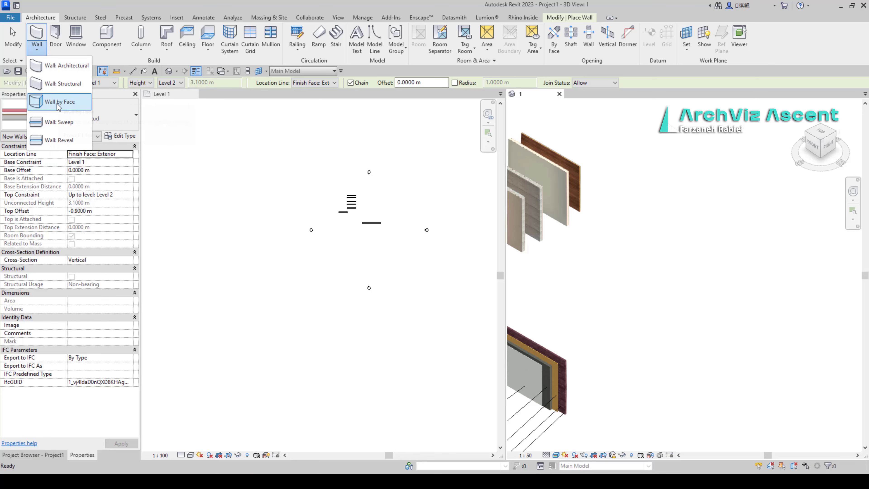
click(57, 66)
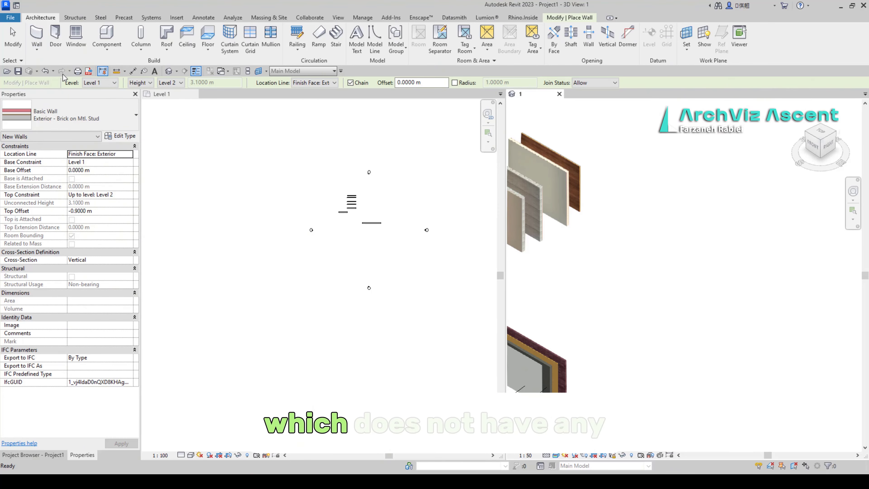
click(96, 115)
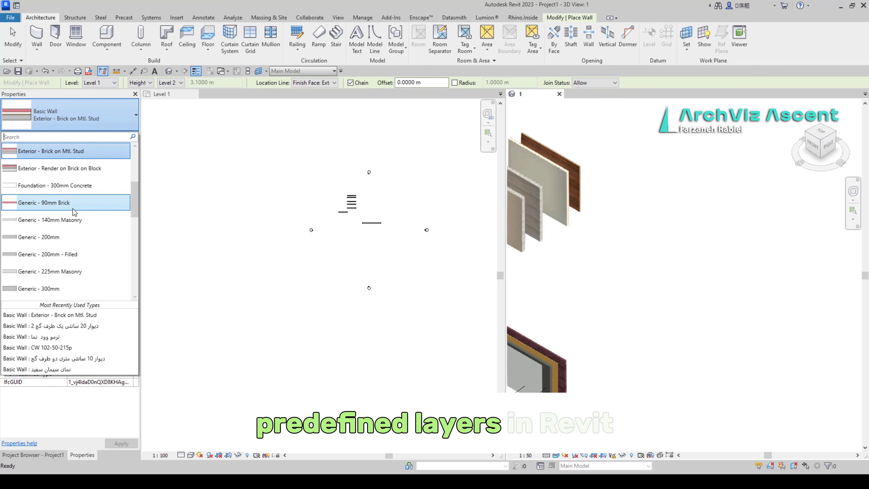
click(45, 237)
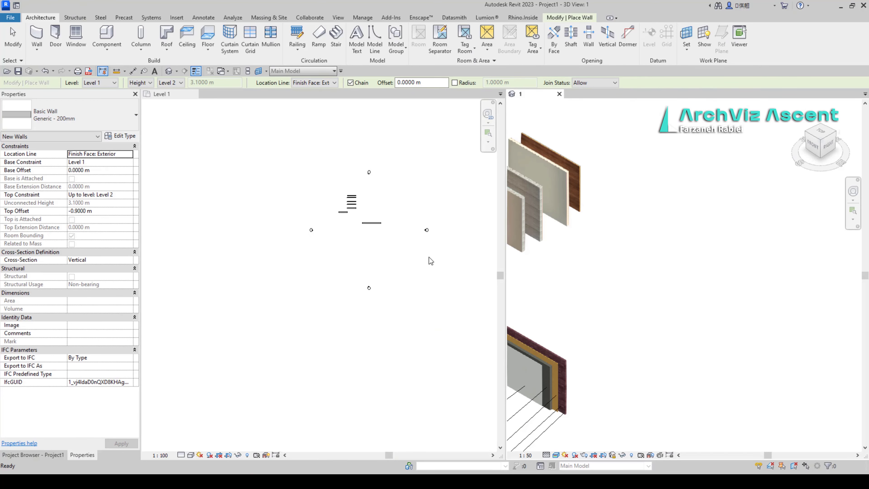
- Draw a horizontal wall about 12.1 m long in the Level 1 plan, south of the existing walls
click(254, 268)
click(259, 260)
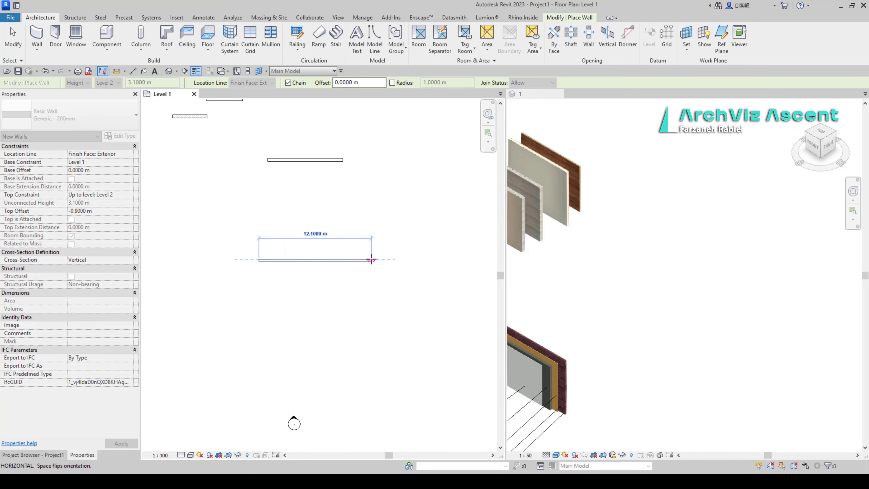
click(371, 259)
key(Escape)
key(Escape)
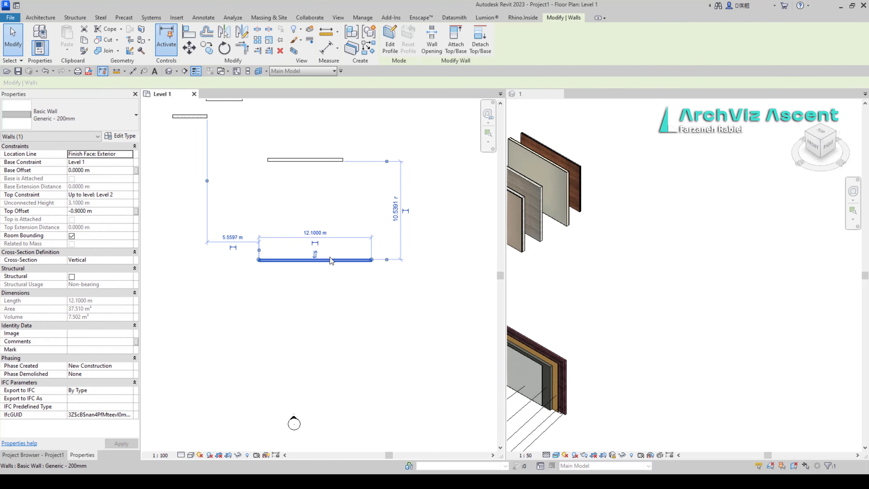
- Move the new wall to the free area northeast of the long existing wall, about 3.4 m beyond its east end
drag(303, 261, 174, 258)
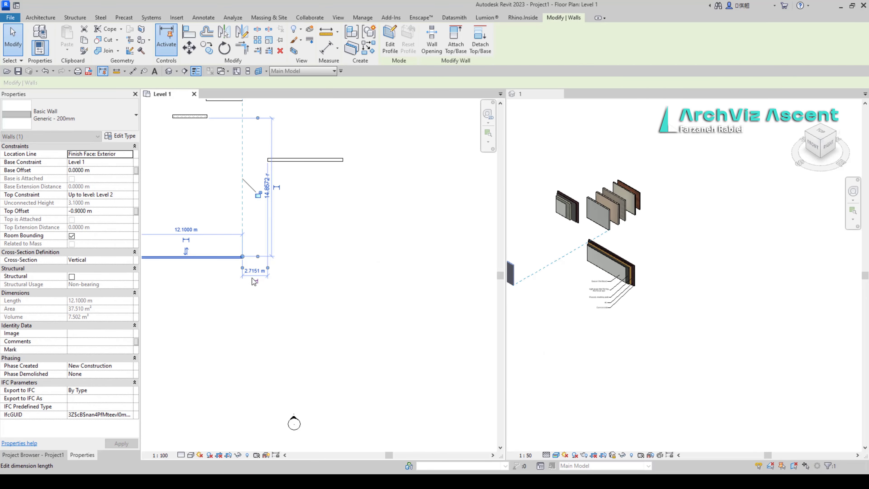
middle_drag(240, 270, 216, 278)
drag(207, 263, 449, 133)
scroll(769, 281, up, 4)
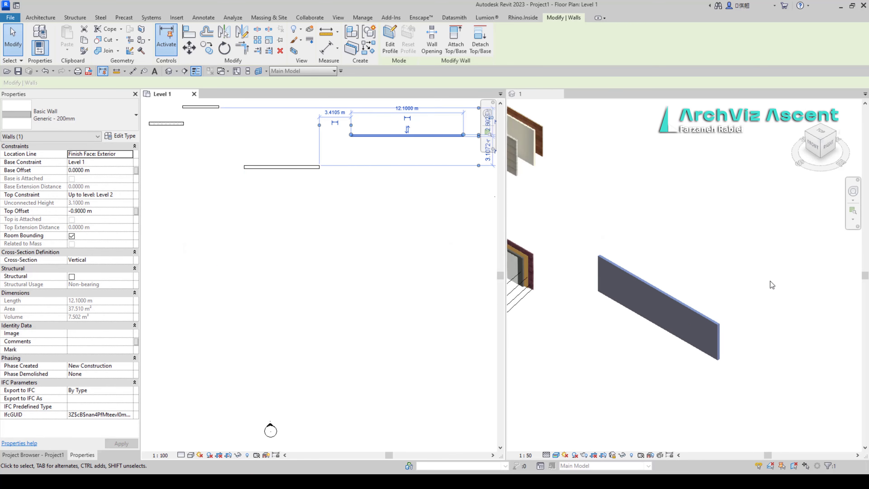
scroll(659, 354, up, 3)
click(604, 339)
click(389, 236)
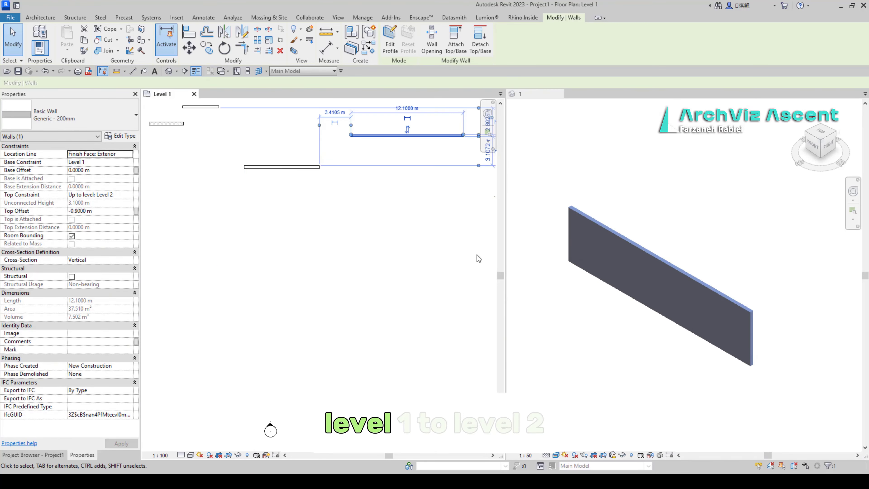
click(448, 256)
middle_drag(449, 255, 330, 259)
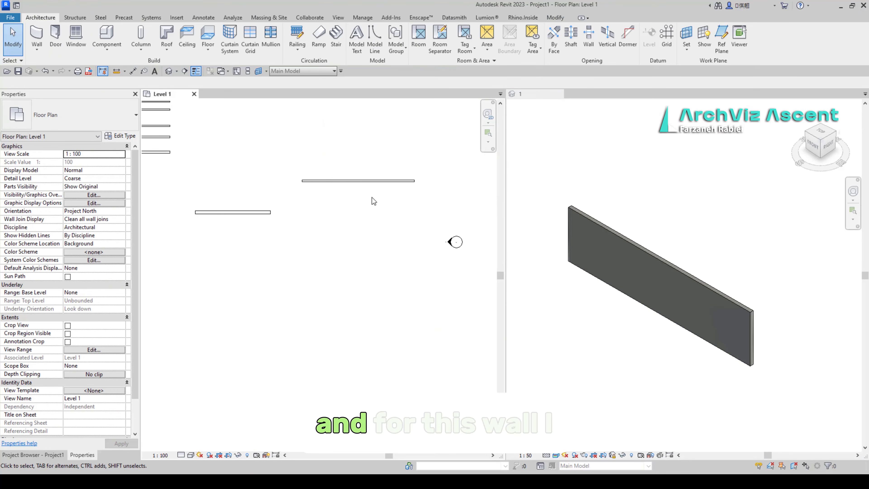
- Set the new Generic - 200mm wall's top offset to 0 m so it reaches Level 2
click(371, 181)
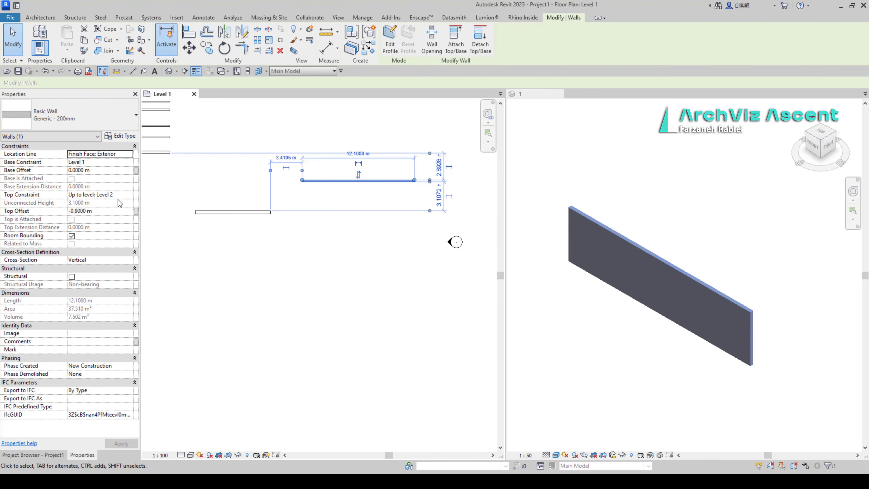
click(108, 211)
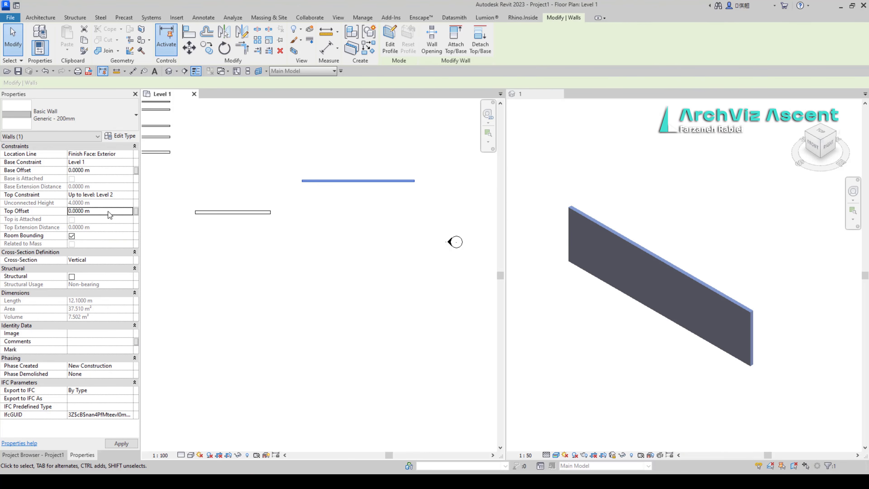
key(Return)
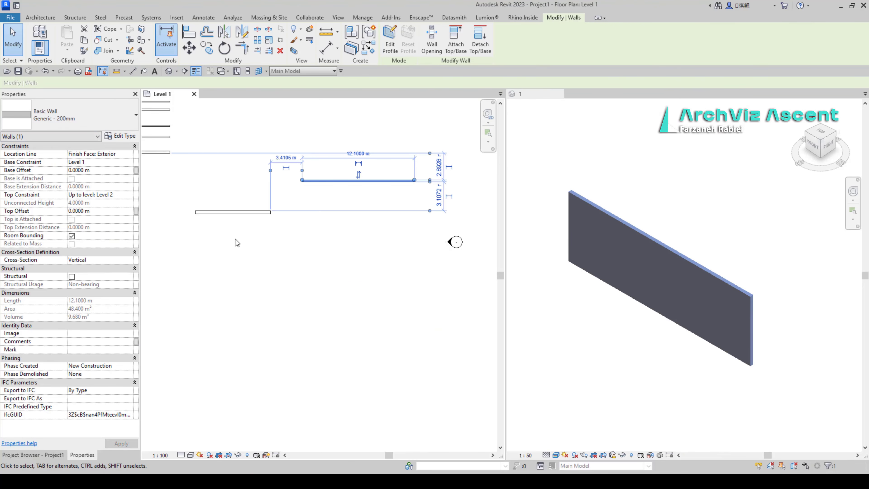
- Shorten the new wall by pulling its east end inward in the Level 1 plan
click(374, 260)
click(413, 183)
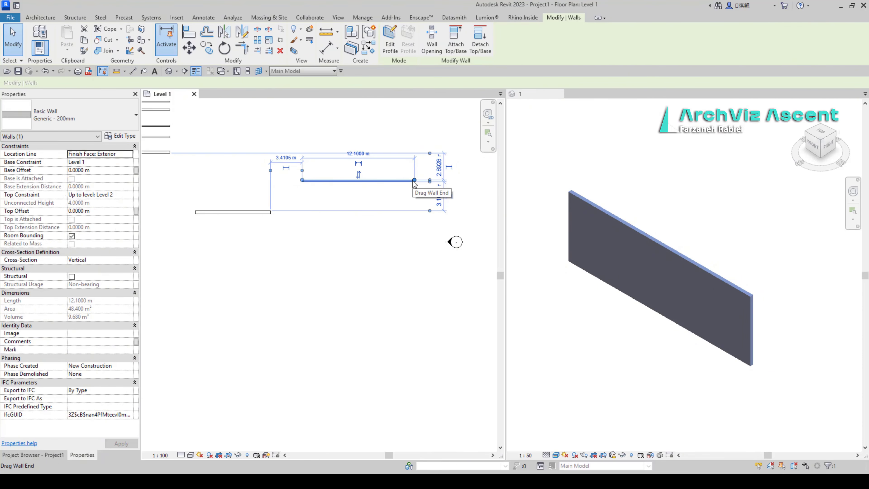
drag(414, 184, 385, 181)
click(341, 297)
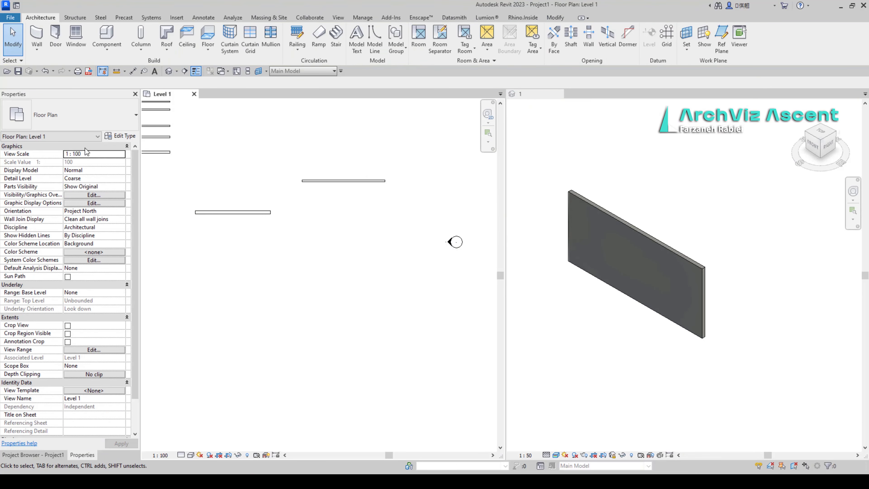
- Start another Generic - 200mm wall with the top constraint Unconnected and an unconnected height of 8 m
key(w)
key(a)
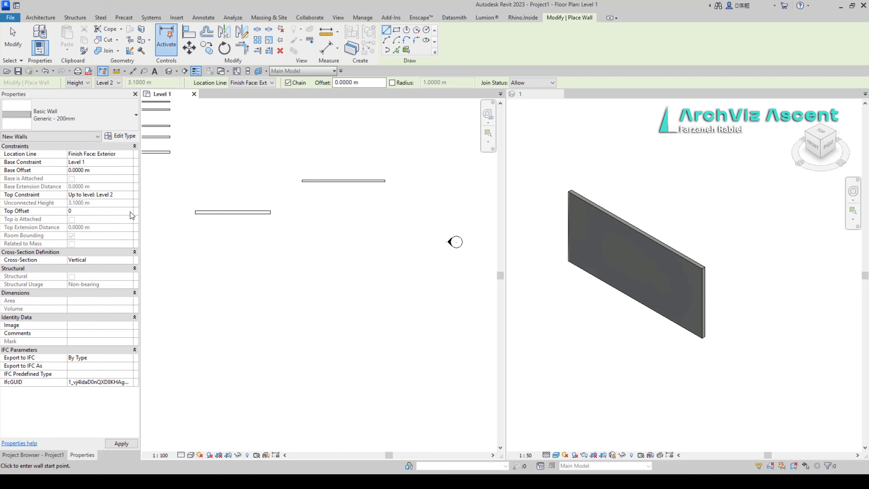
key(Return)
click(129, 195)
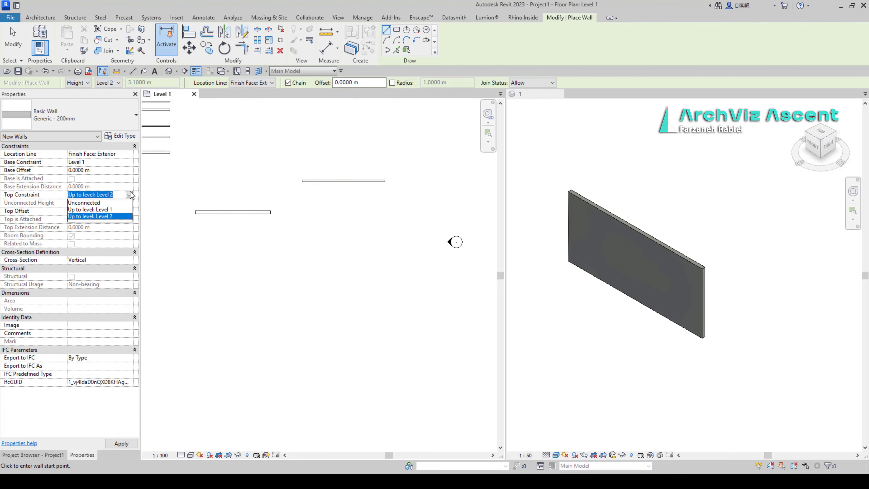
click(99, 202)
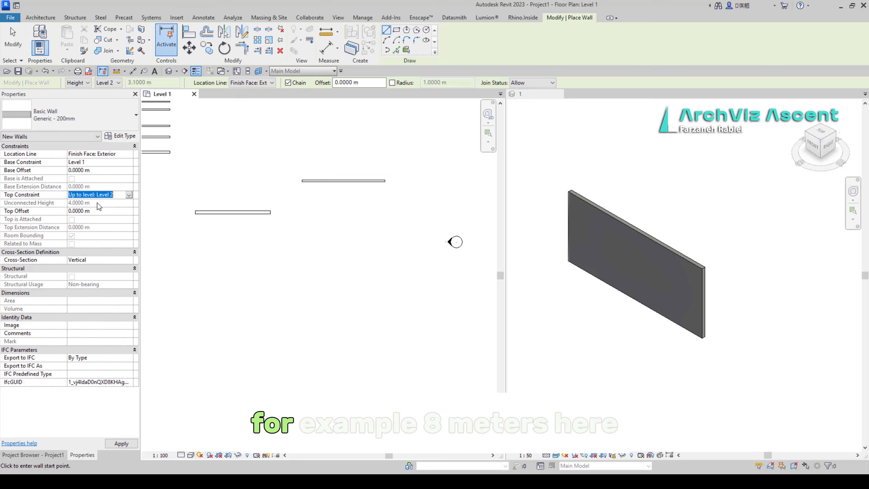
click(98, 204)
double_click(97, 205)
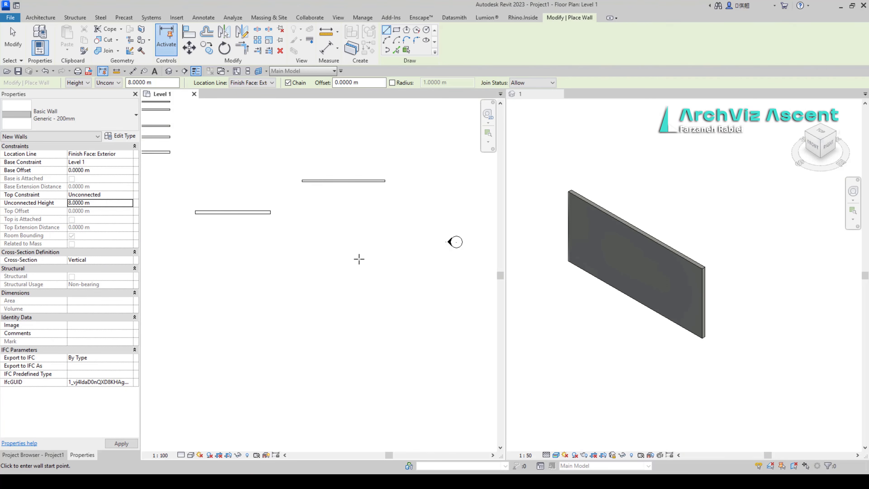
- Draw a horizontal wall about 5.5 m long south of the shortened wall and inspect both in 3D
click(313, 240)
click(364, 241)
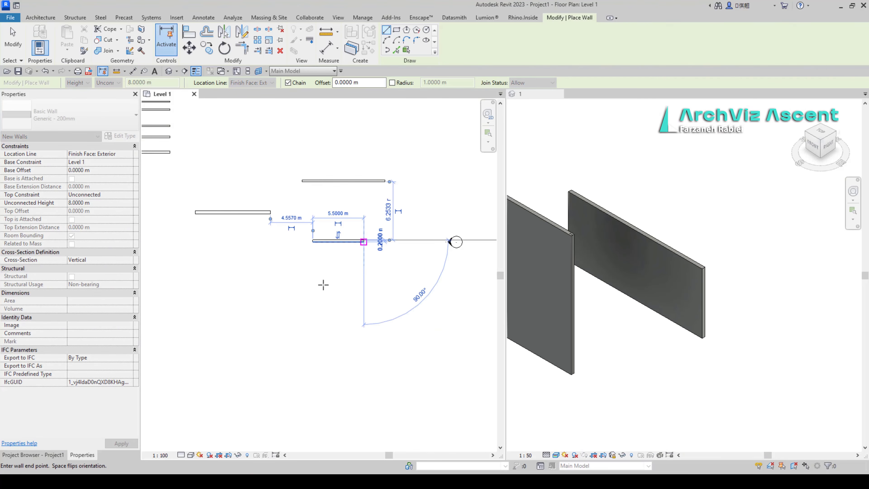
key(Escape)
key(Escape)
click(589, 302)
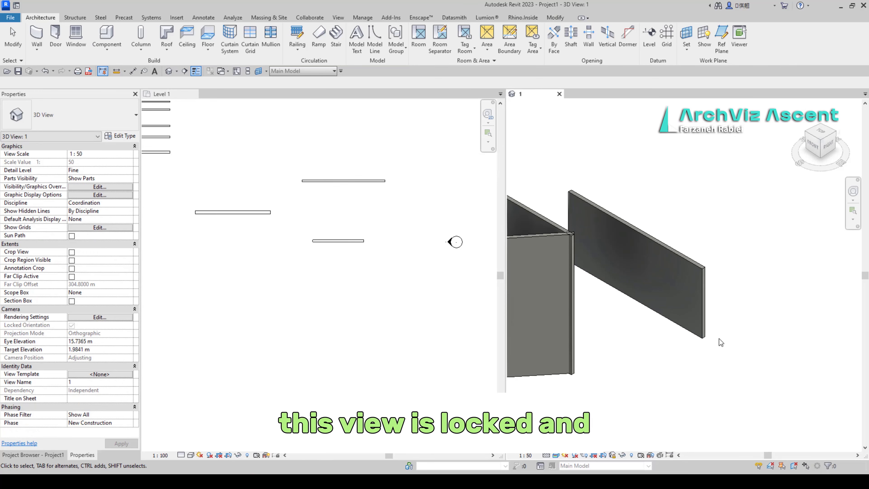
shift+middle_drag(633, 339, 582, 249)
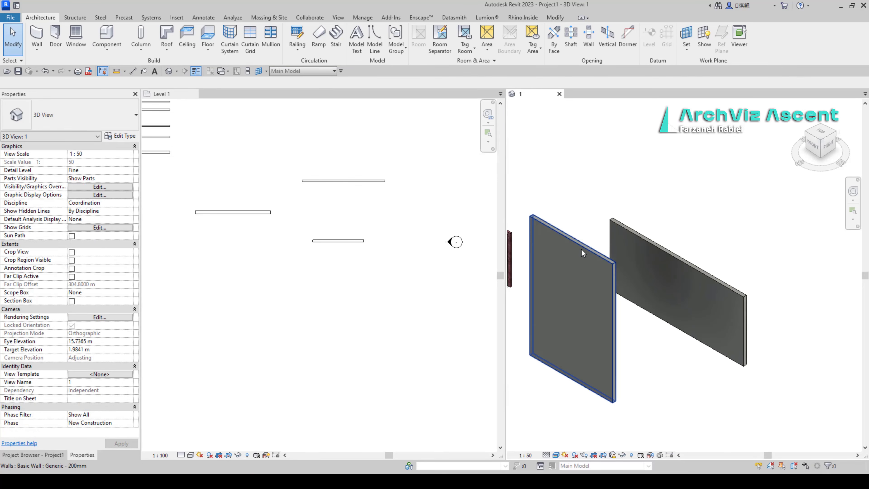
click(581, 249)
key(Escape)
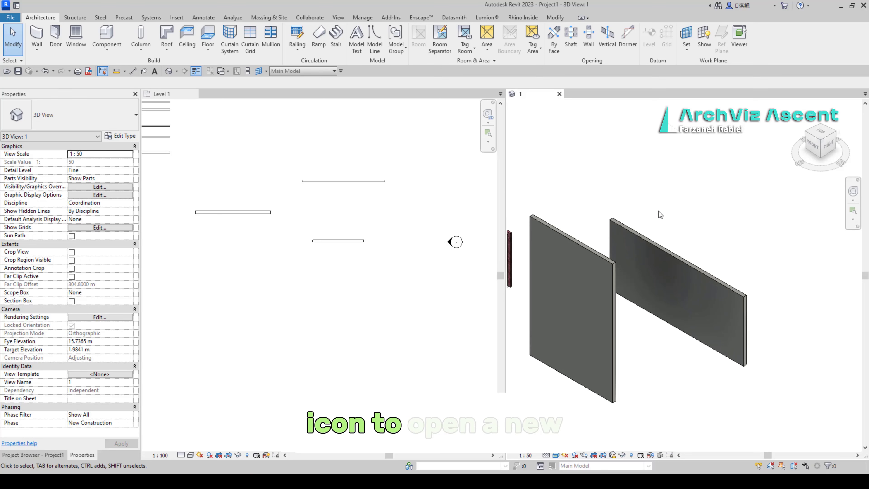
- Replace 3D view 1 with the default {3D} view and compare the two new walls' heights against Level 2
click(560, 94)
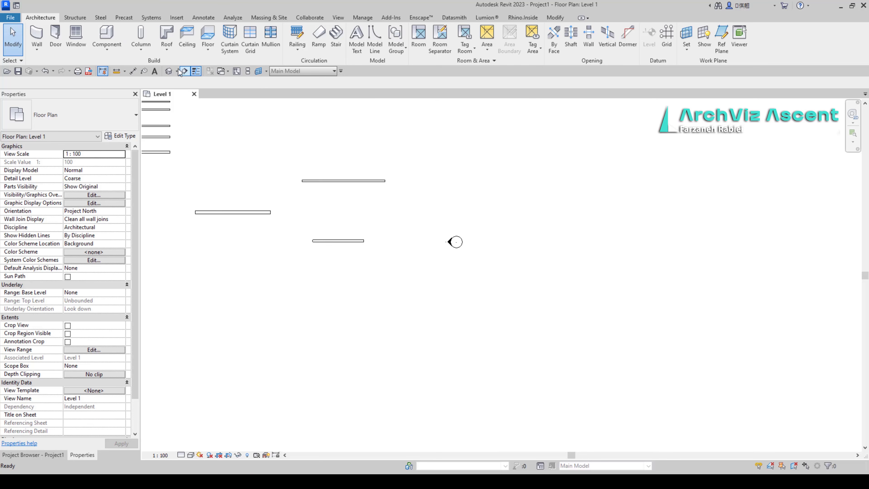
click(169, 71)
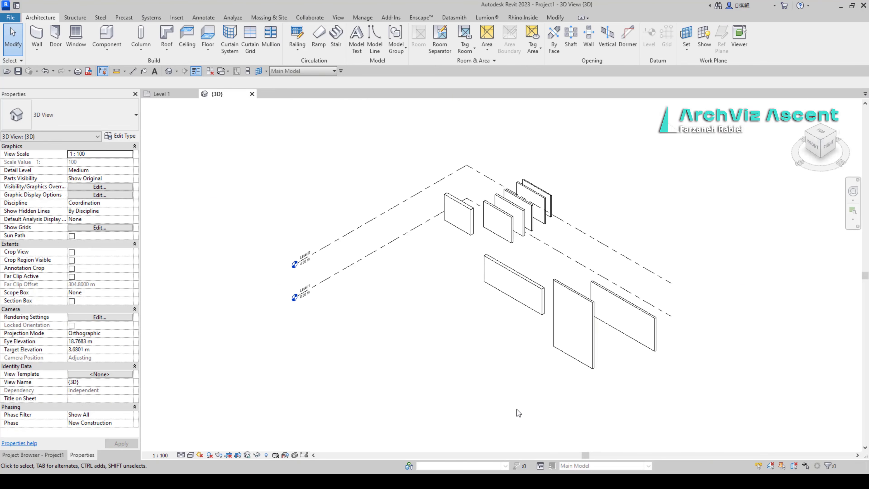
click(369, 223)
shift+middle_drag(607, 342, 747, 256)
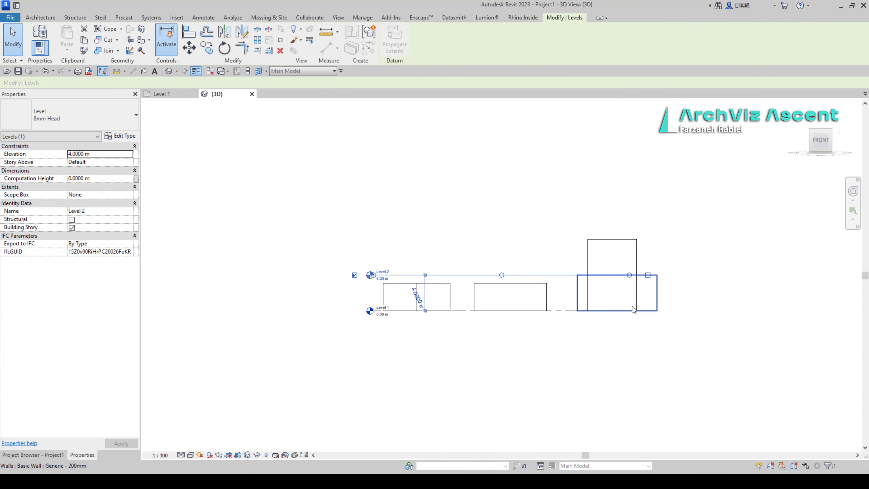
click(700, 253)
shift+middle_drag(700, 253, 634, 361)
scroll(625, 332, up, 5)
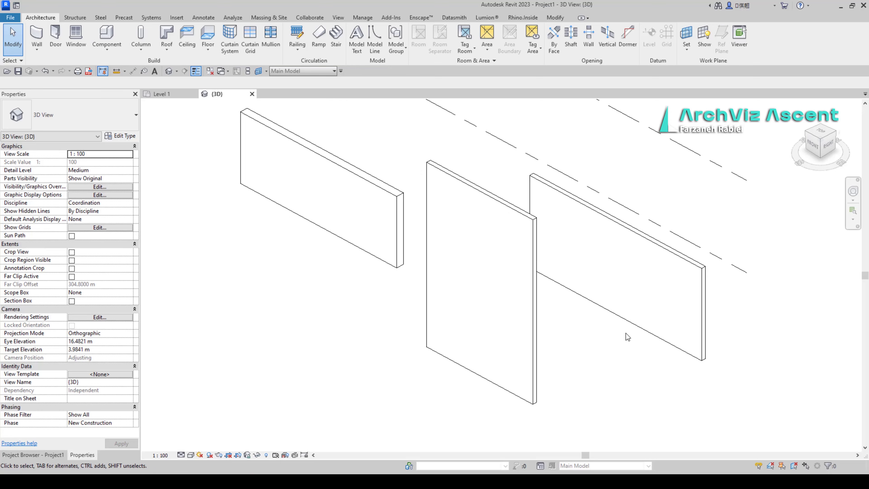
middle_drag(607, 326, 569, 352)
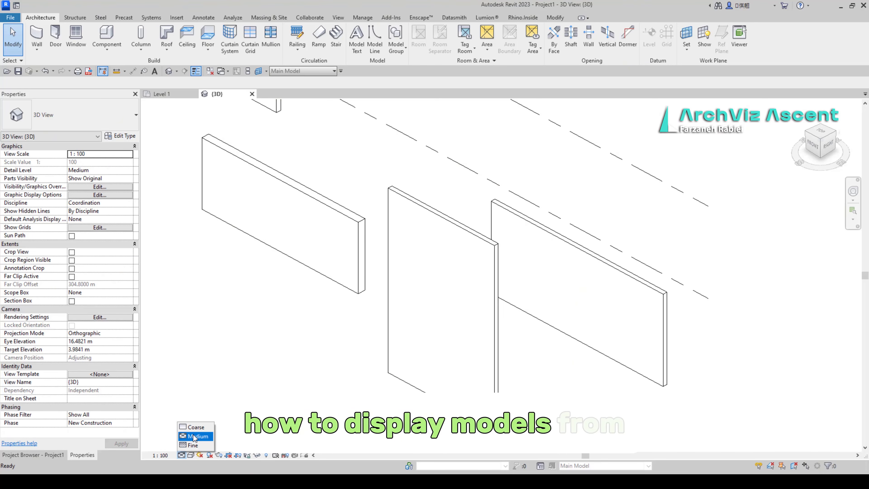
- Try the Shaded visual style in the default 3D view and settle on Realistic to compare the walls' materials
click(301, 310)
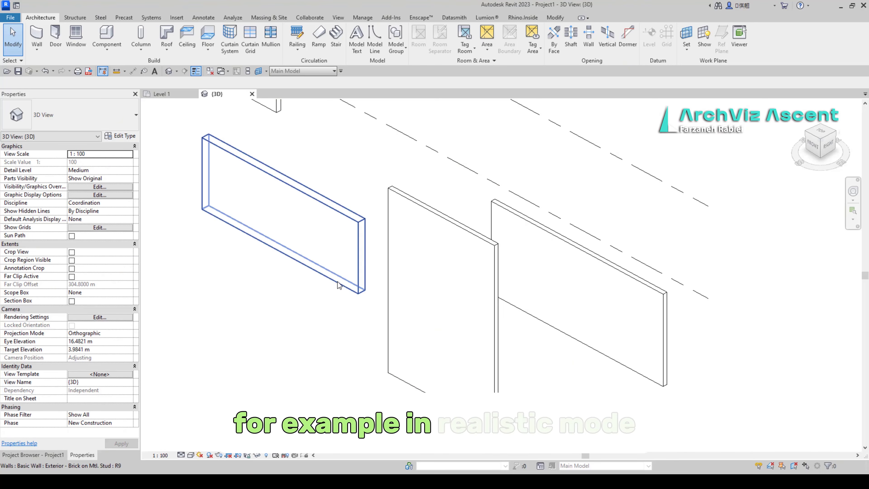
click(190, 455)
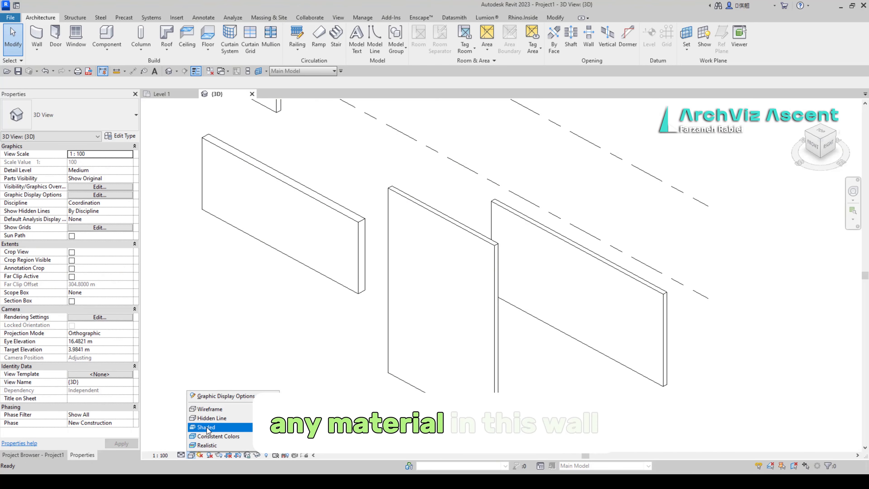
click(206, 428)
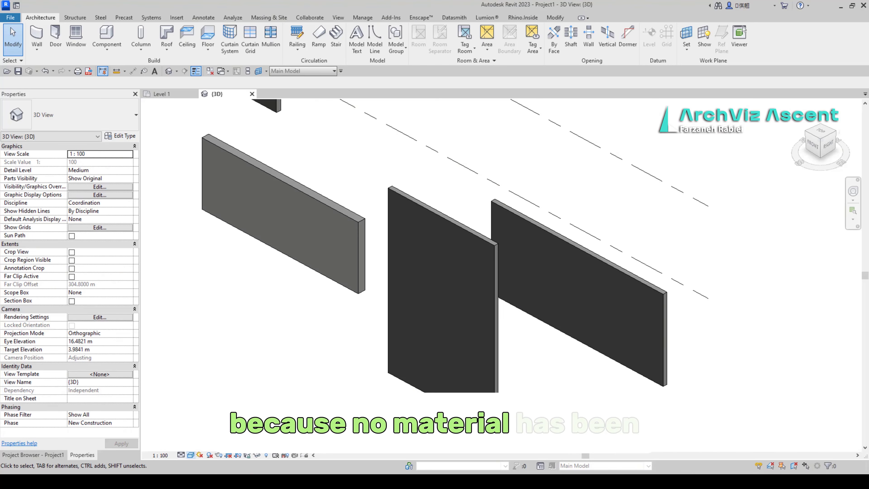
click(190, 455)
click(205, 445)
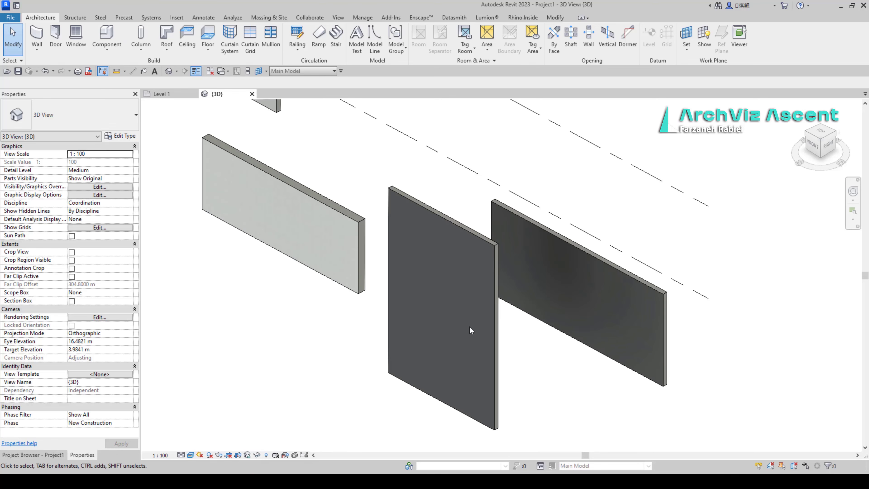
scroll(471, 332, down, 5)
scroll(450, 182, up, 8)
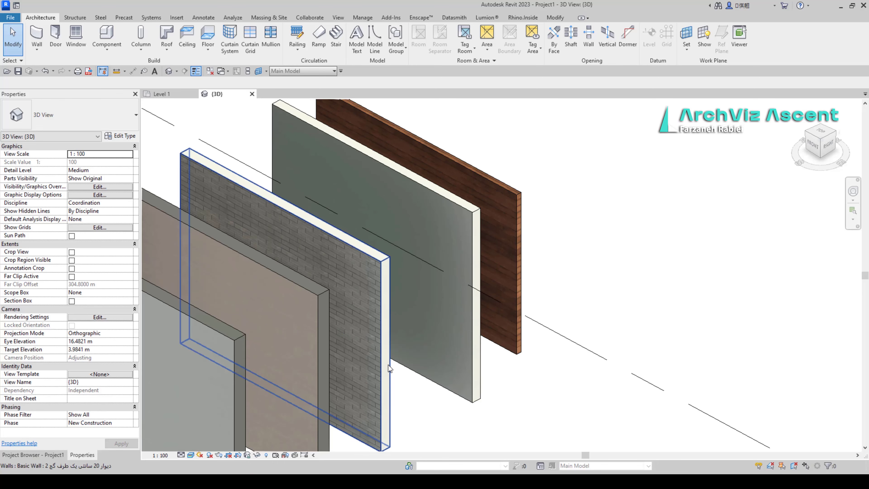
- Lower the 8 m wall's top edge to a height of about 7.15 m, and raise it to about 8.87 m
scroll(313, 300, down, 4)
scroll(329, 272, up, 8)
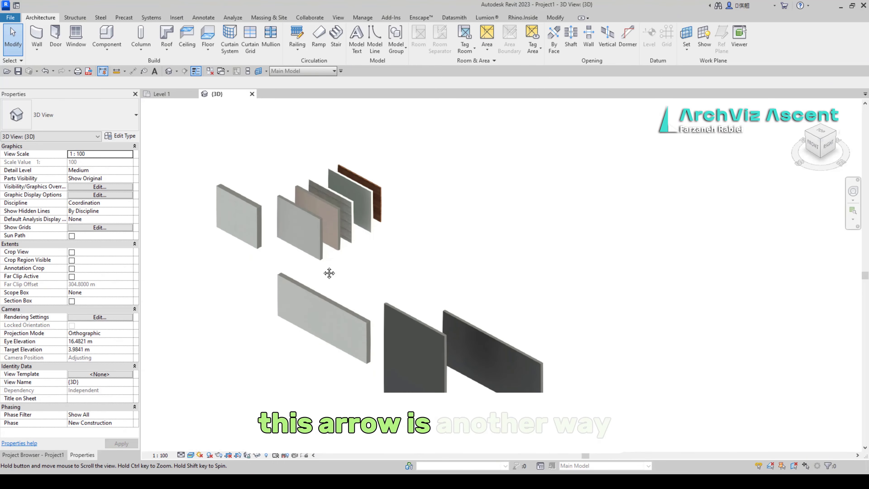
click(405, 260)
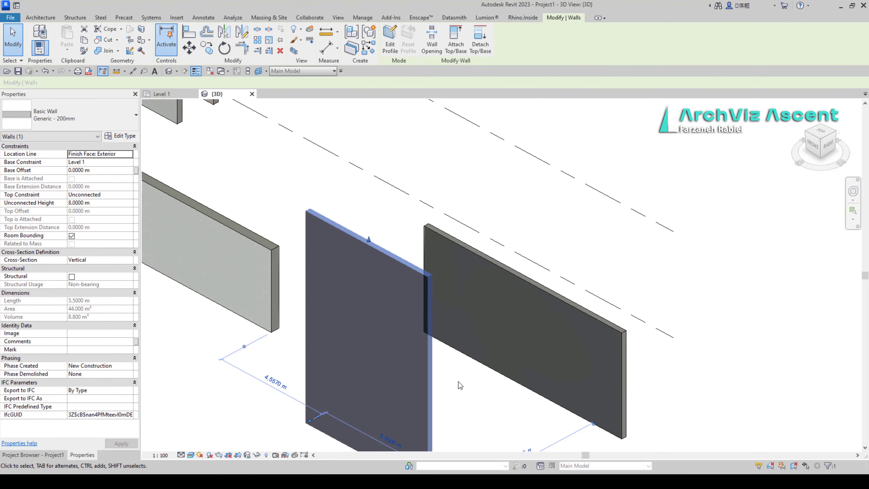
drag(369, 239, 367, 288)
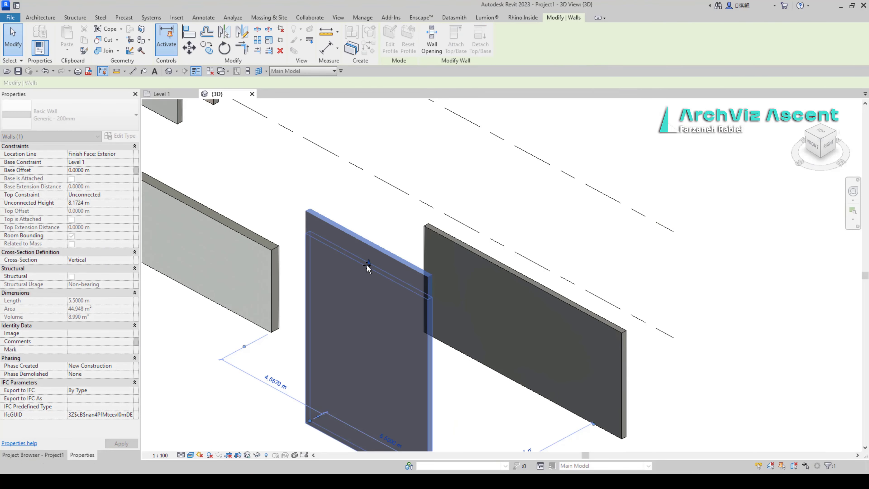
click(441, 369)
click(429, 358)
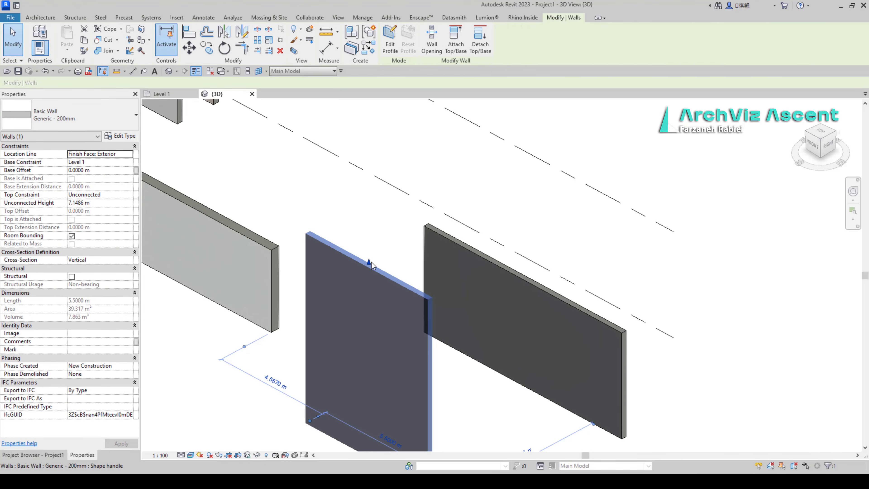
drag(370, 263, 346, 205)
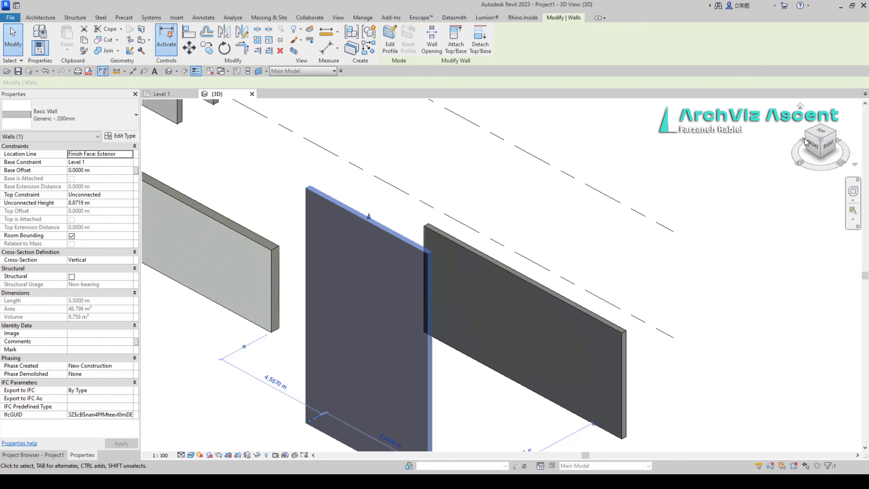
- In the front view, lower the tall wall's top to about 6.24 m and shorten its length to 5.4 m
click(813, 148)
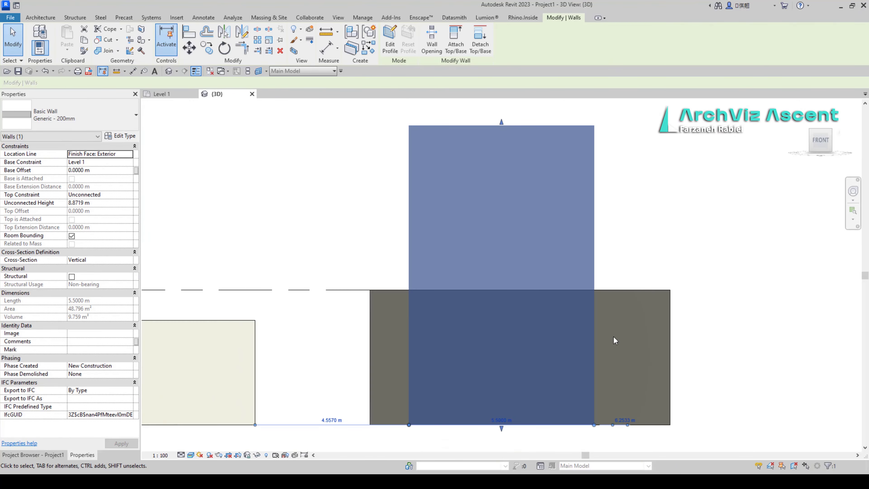
click(523, 169)
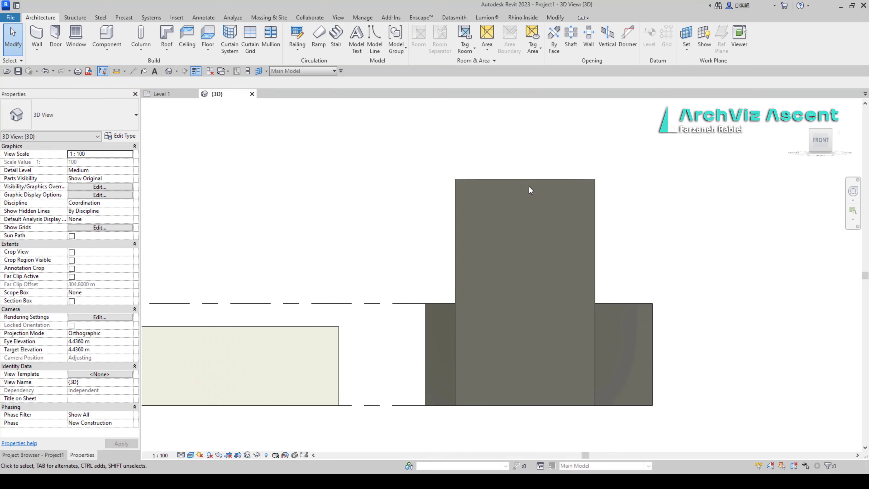
click(535, 182)
drag(526, 176, 525, 243)
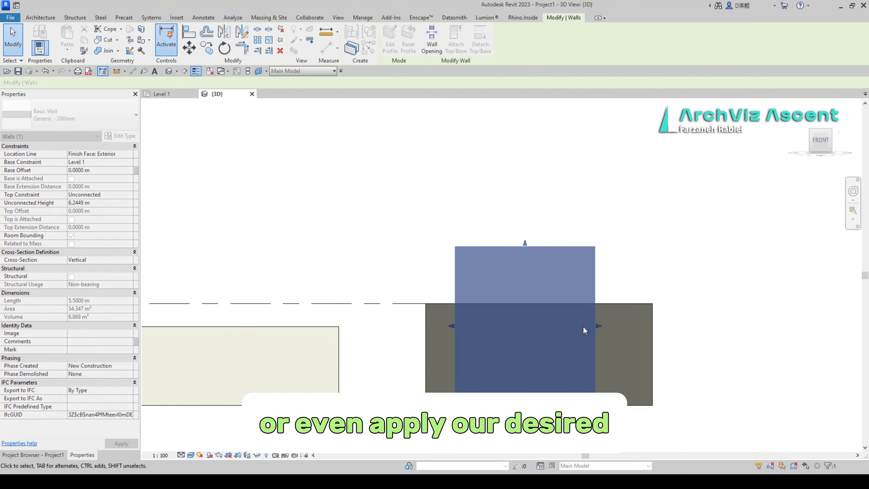
mouse_move(599, 327)
mouse_down()
mouse_move(635, 327)
mouse_move(596, 326)
mouse_up()
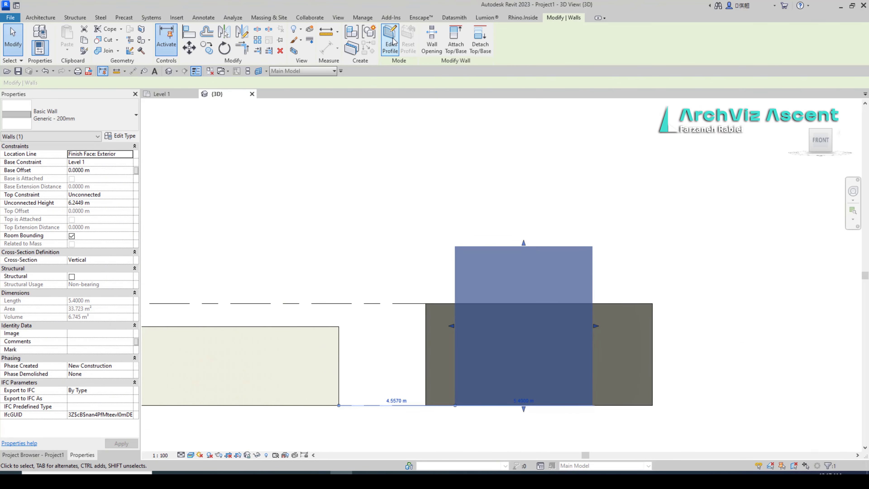
- Edit the tall wall's profile to cut a circular opening with a radius of about 0.9 m near its upper-left corner
click(569, 215)
click(557, 248)
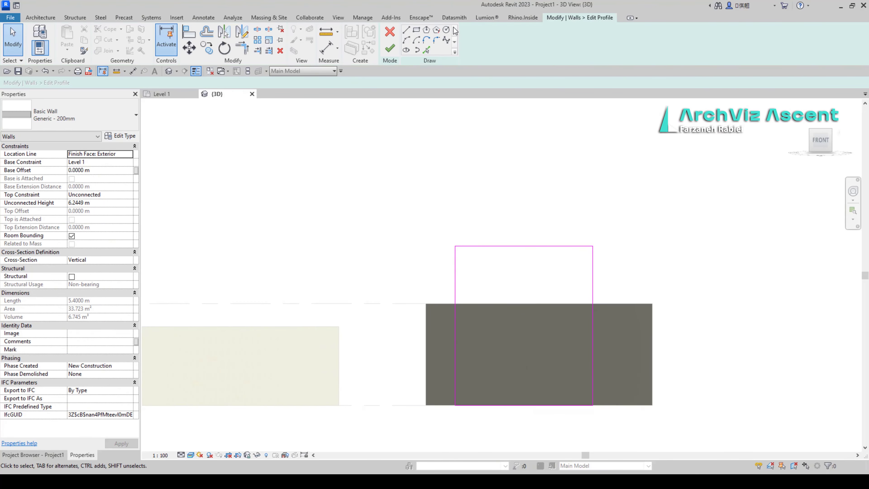
click(496, 279)
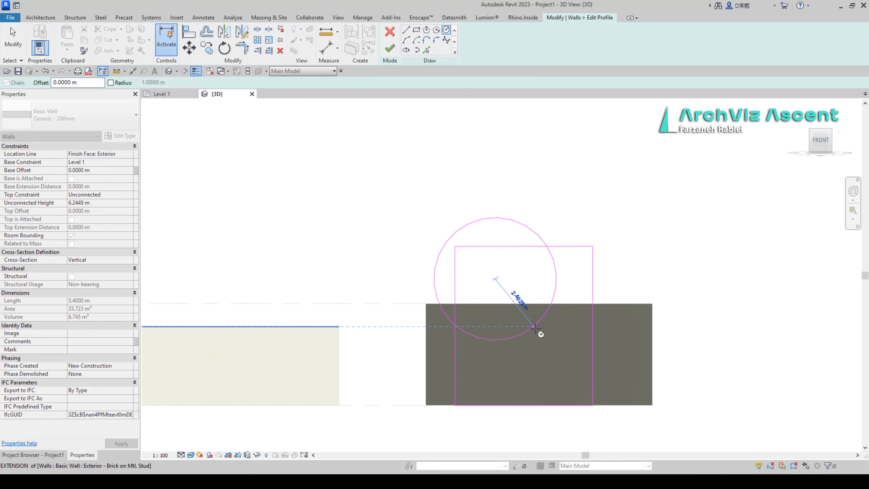
click(507, 298)
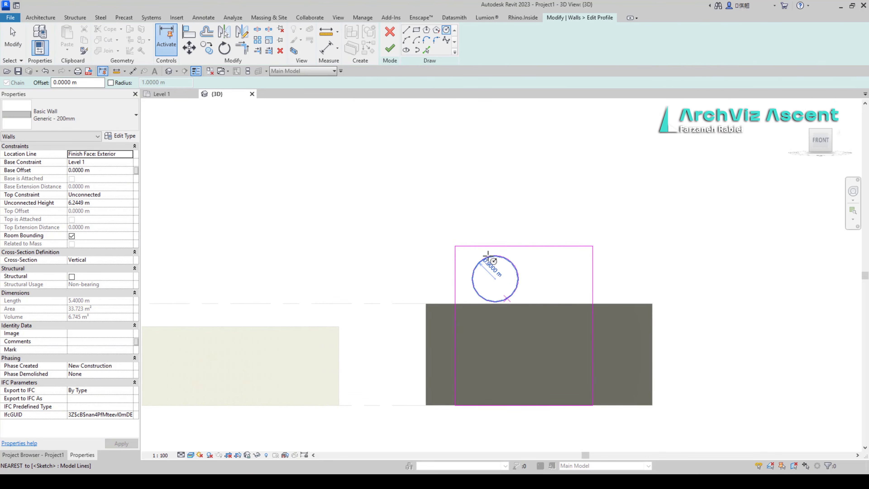
click(512, 209)
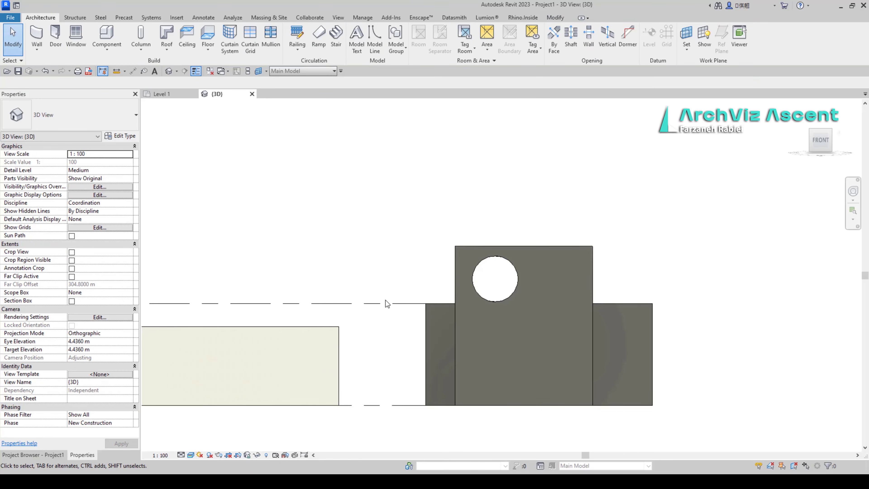
- Reopen the wall's profile and sketch a diagonal line about 3.4 m long from the top edge to the right edge
double_click(555, 251)
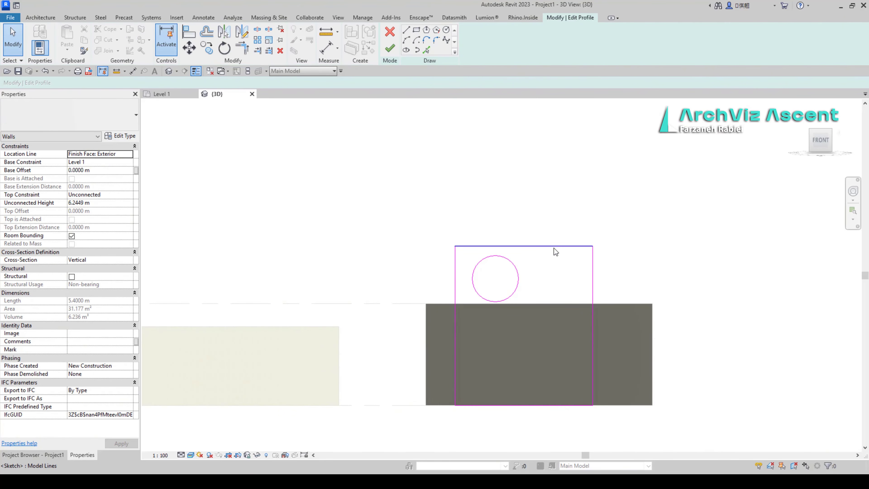
click(406, 30)
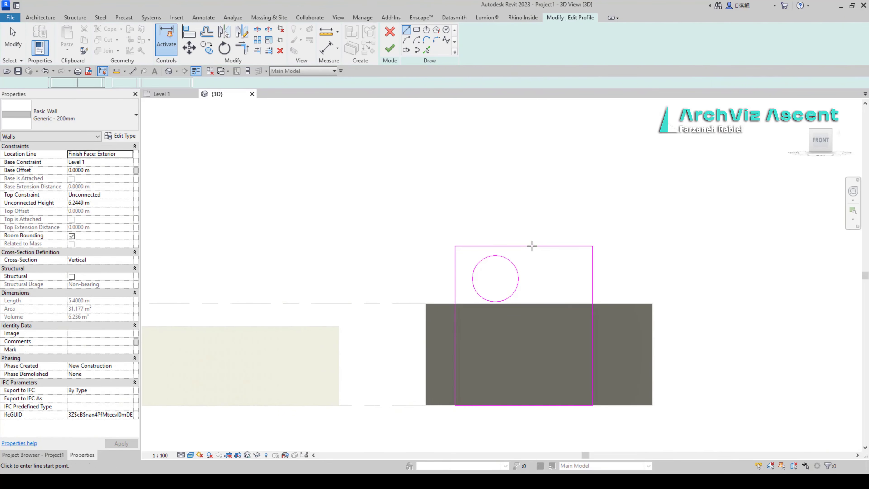
click(531, 246)
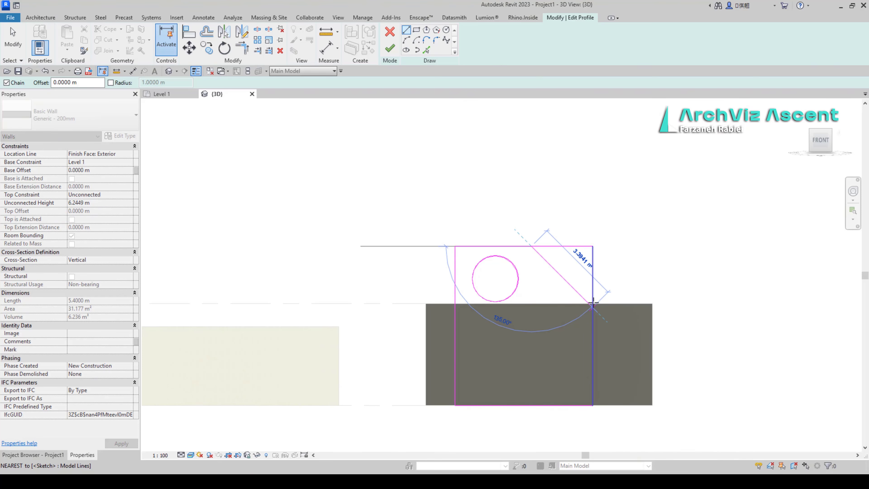
click(593, 304)
key(Escape)
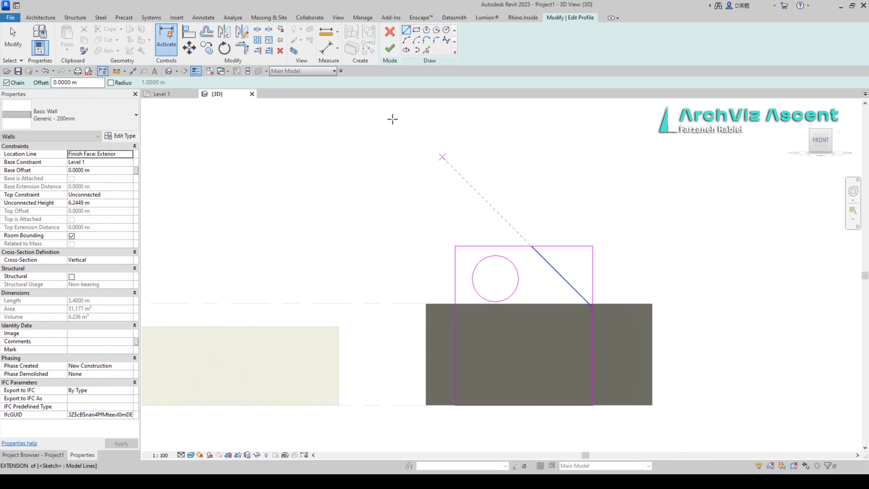
- Trim the profile's top and right edges to the diagonal line and finish the profile edit
click(242, 51)
click(549, 264)
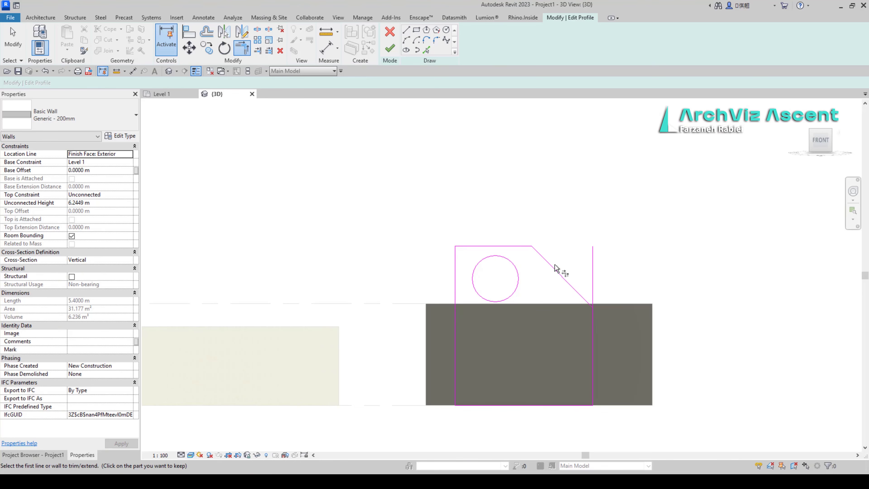
click(583, 300)
click(597, 329)
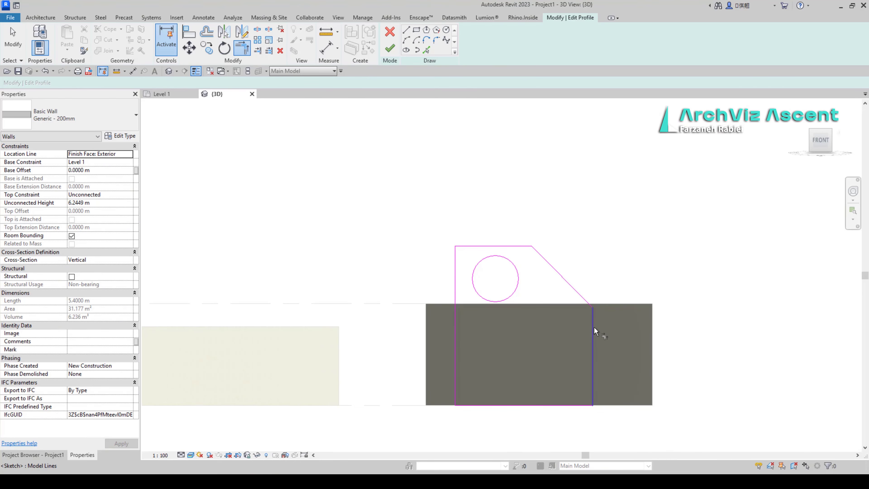
click(389, 48)
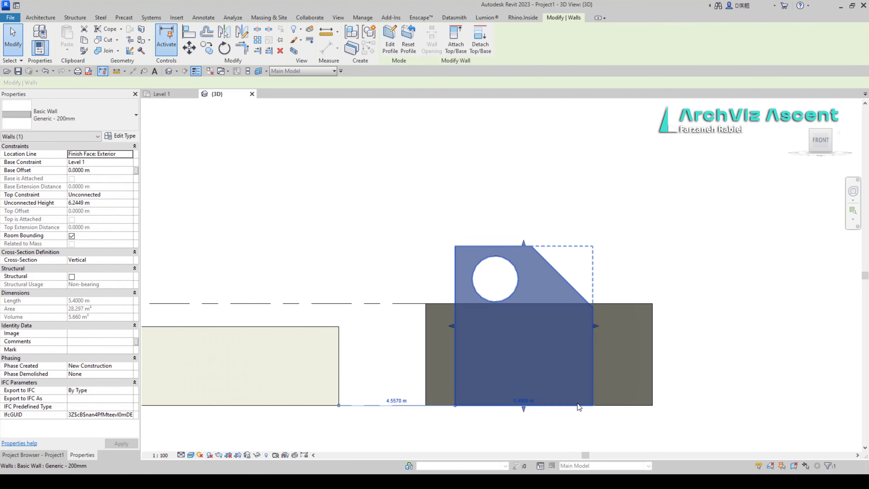
click(652, 160)
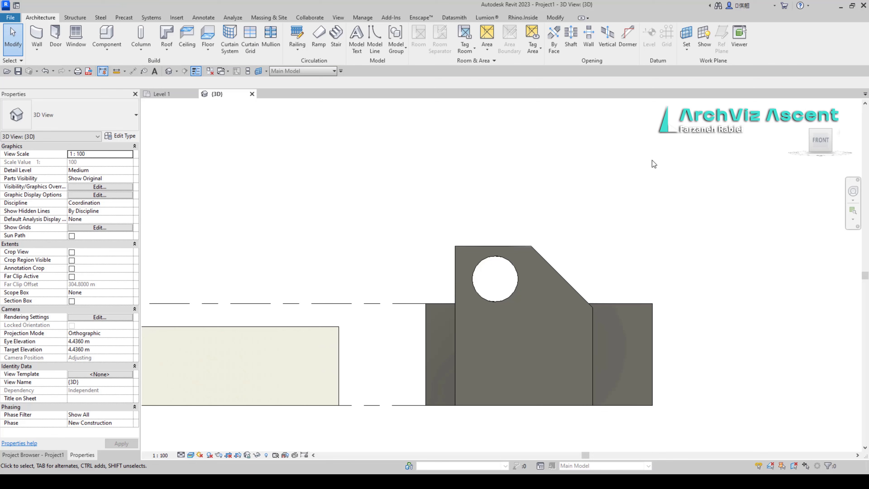
- Return to the angled 3D view and delete the wall with the circular opening and cut corner
click(831, 131)
scroll(624, 342, up, 4)
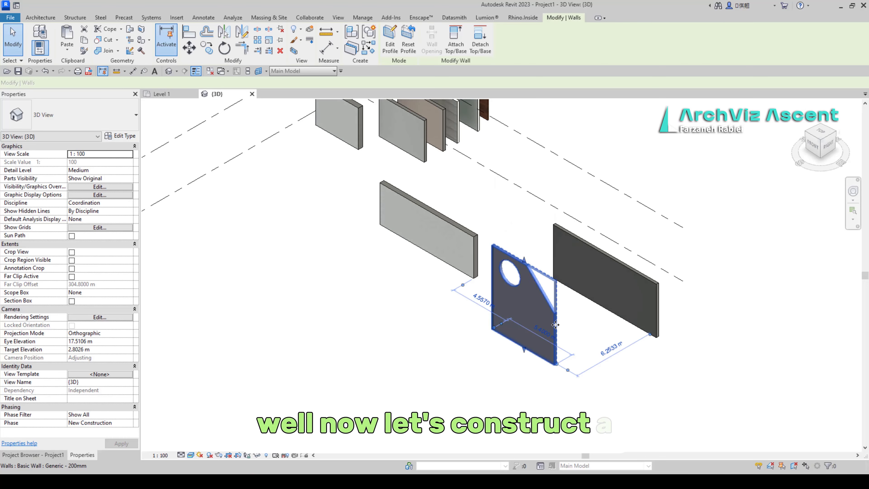
click(559, 320)
key(Delete)
scroll(582, 305, down, 1)
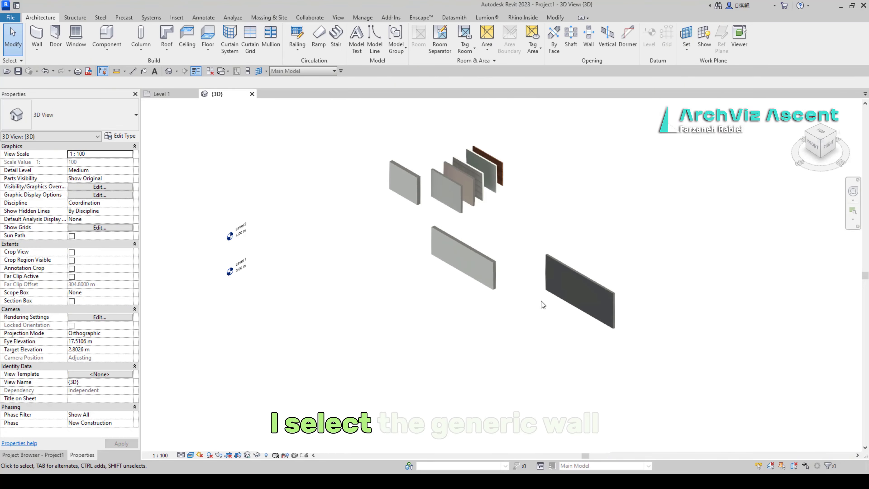
- Duplicate the remaining dark Generic - 200mm wall's type as waii-01
scroll(631, 305, up, 5)
click(585, 291)
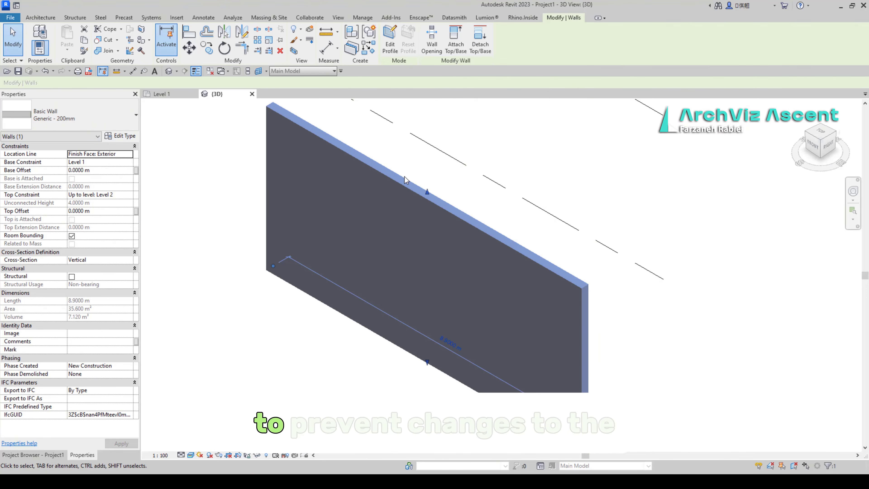
click(121, 137)
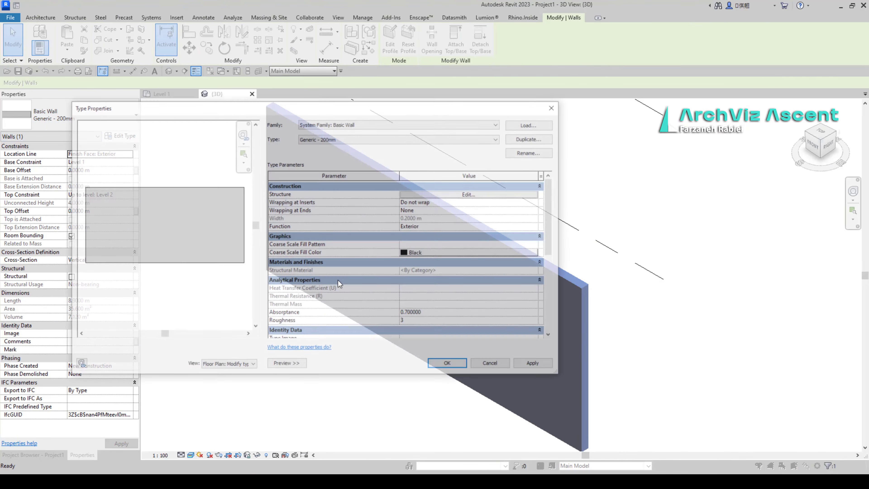
click(536, 140)
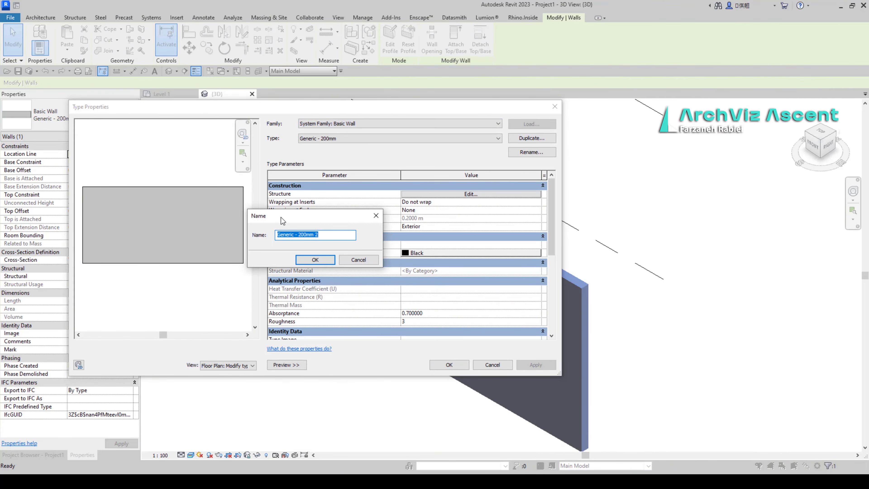
drag(297, 220, 452, 182)
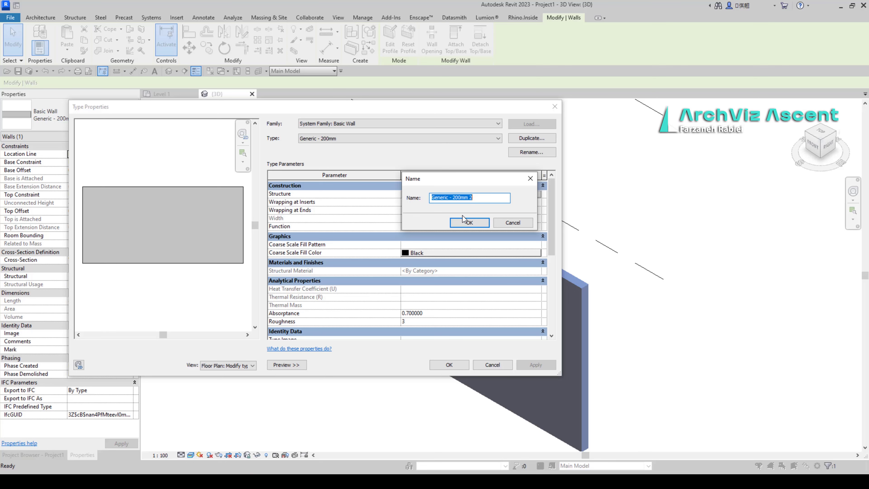
text(wall-0)
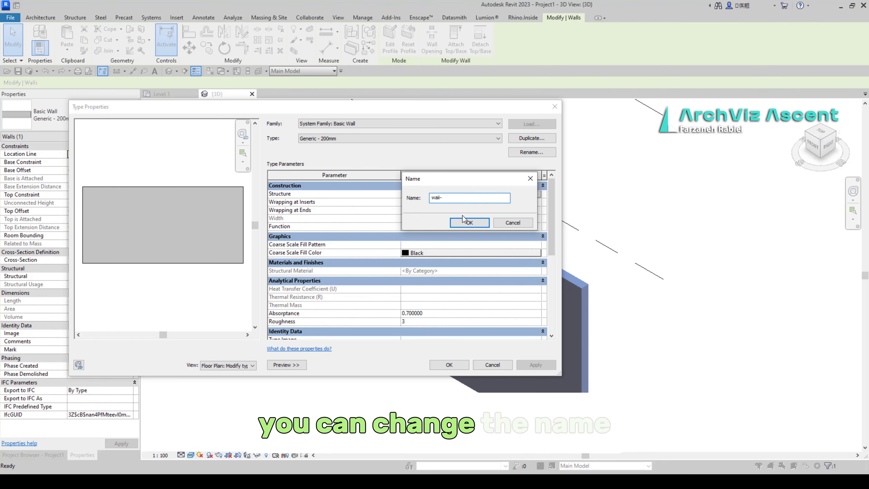
text(1)
key(Return)
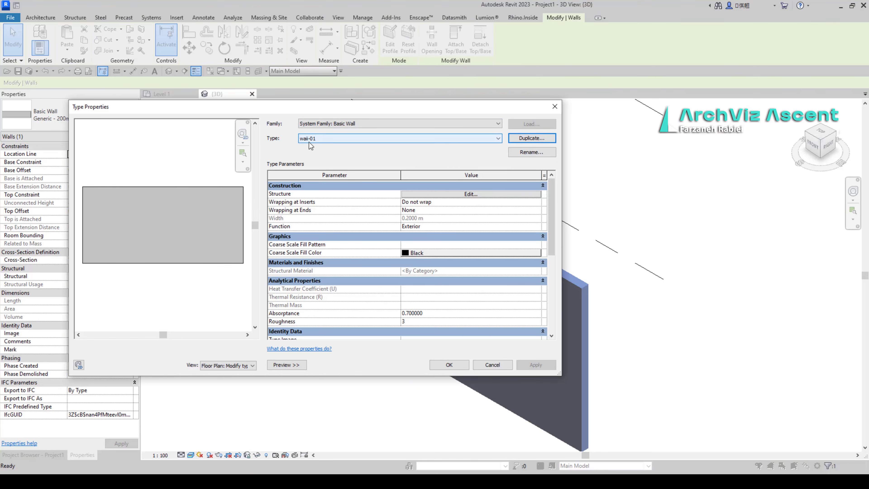
- Correct the duplicated wall type's name to wall-01
click(531, 152)
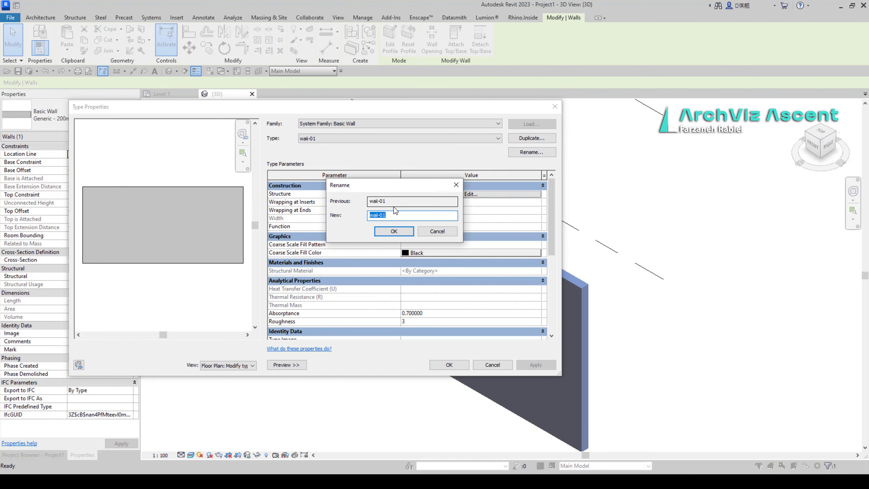
click(379, 215)
text(ll)
key(Return)
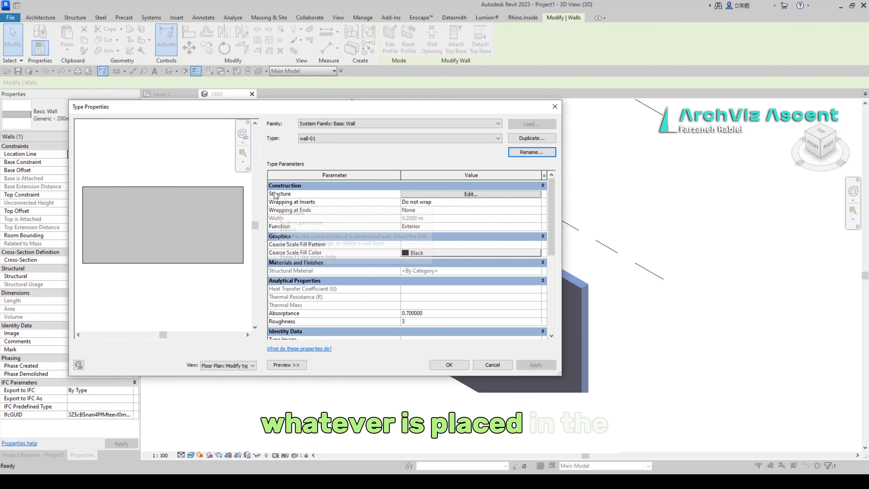
- Open wall-01's layer structure for editing and choose Structure [1] as the function of its core layer
click(480, 196)
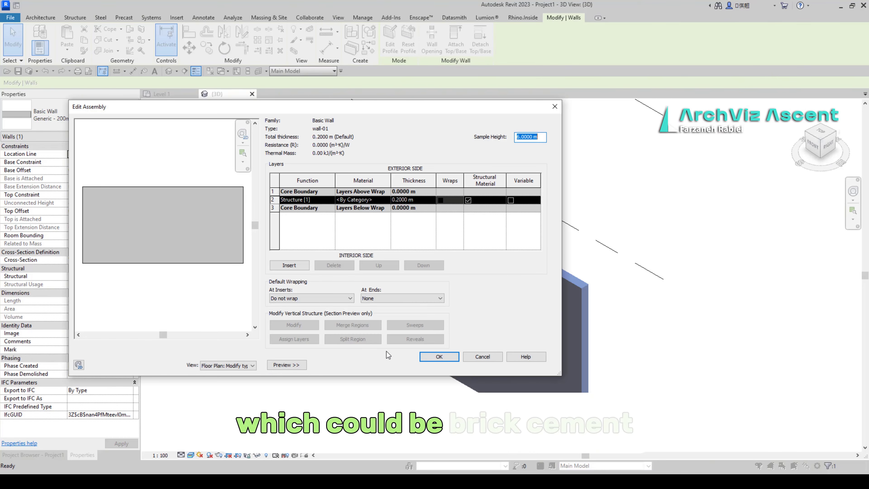
drag(276, 107, 336, 103)
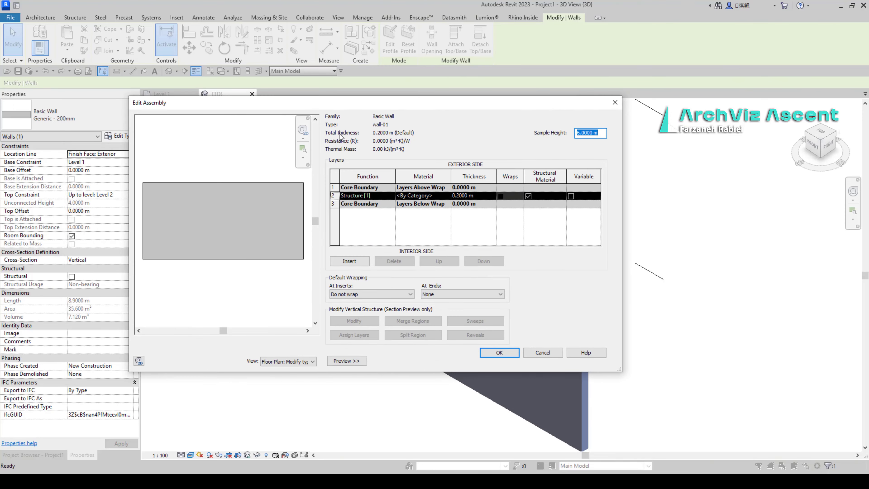
click(388, 197)
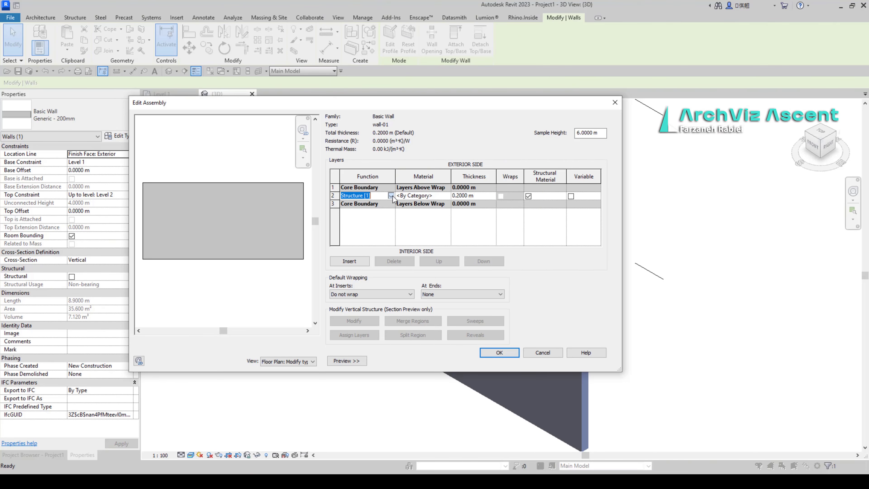
click(392, 196)
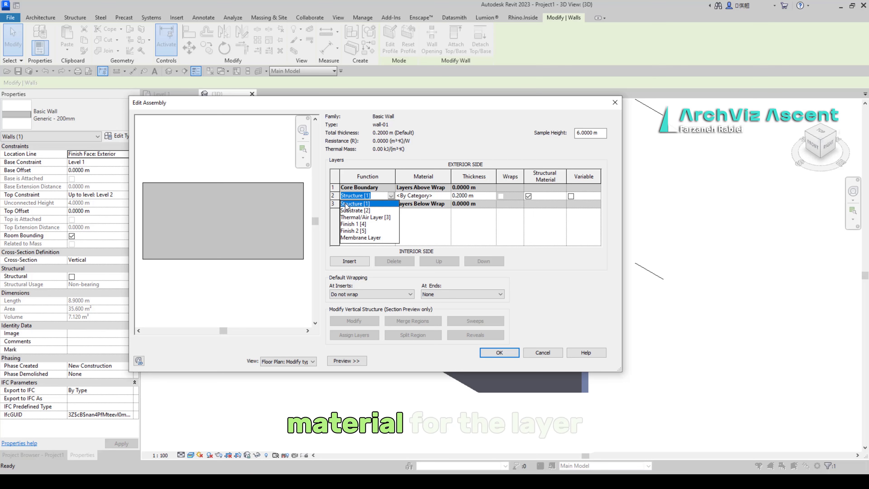
click(372, 204)
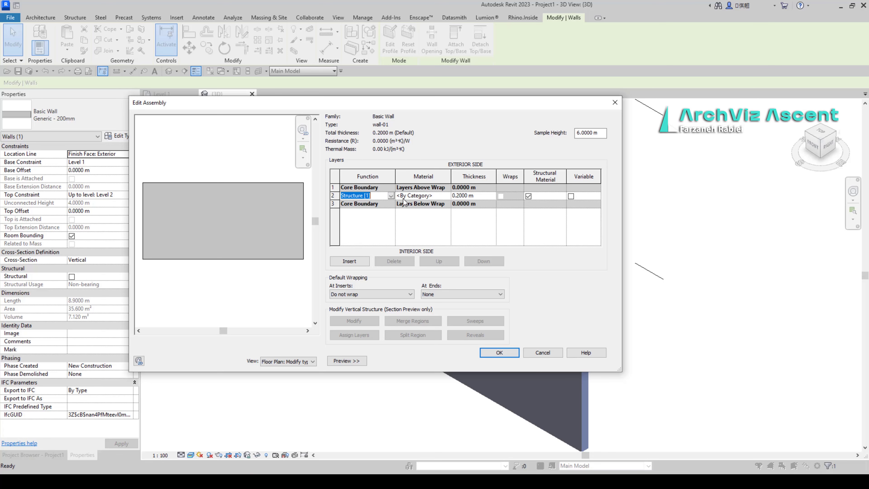
- Create a new material for the structure layer and name it brick
click(447, 197)
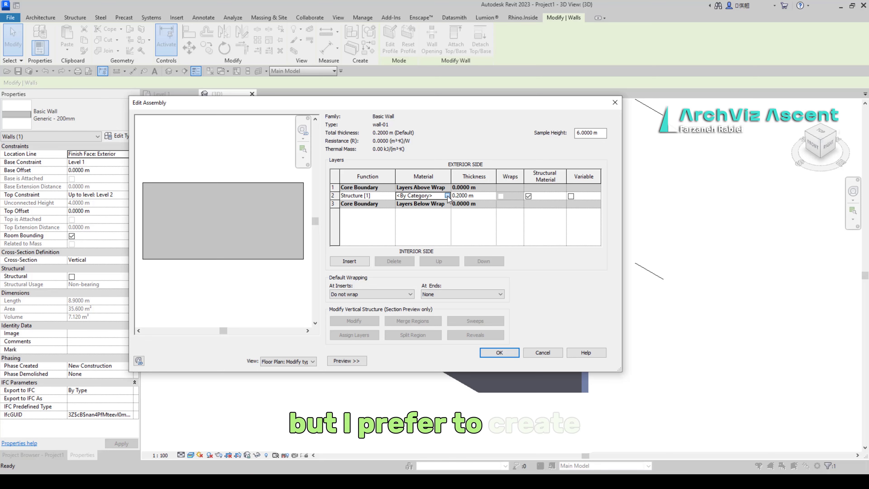
click(448, 196)
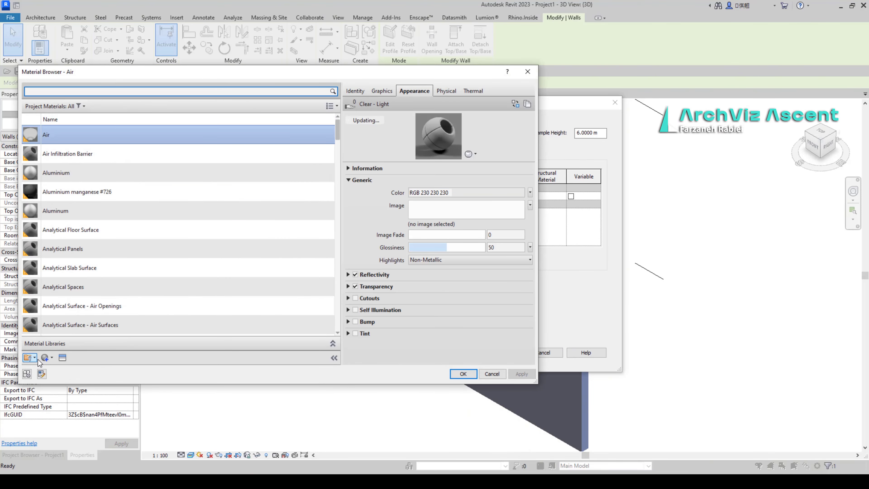
scroll(80, 328, down, 1)
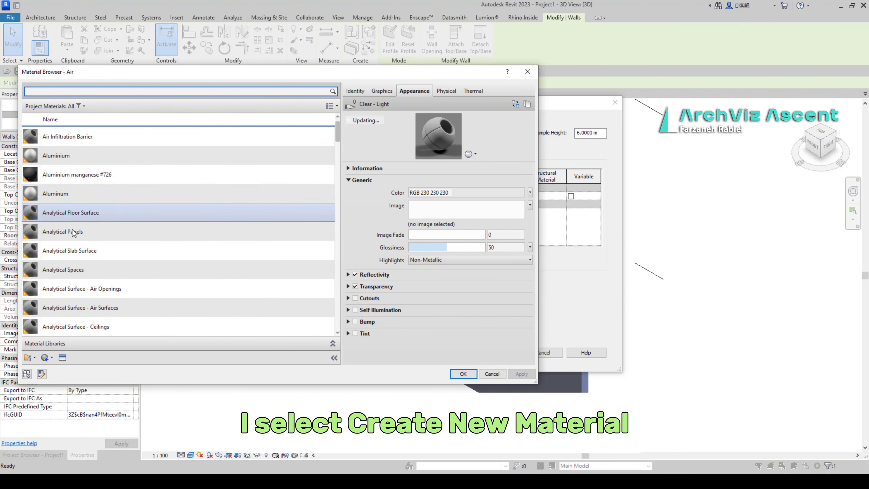
scroll(121, 145, up, 1)
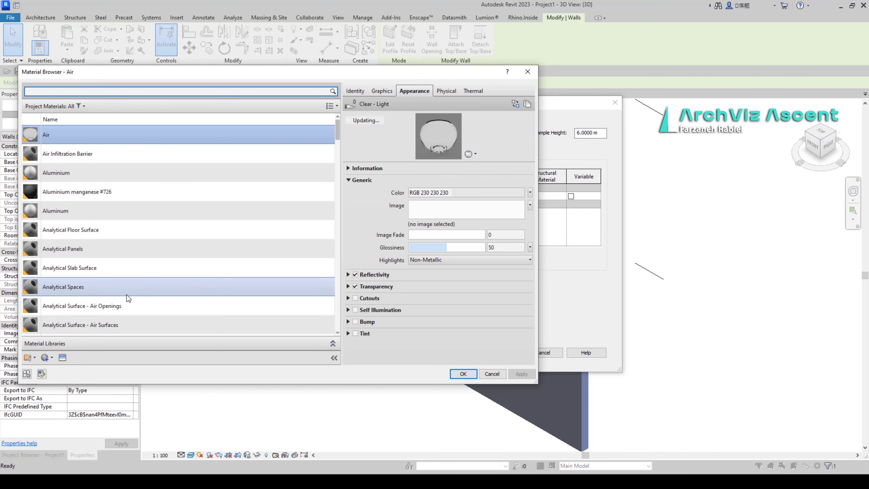
click(45, 358)
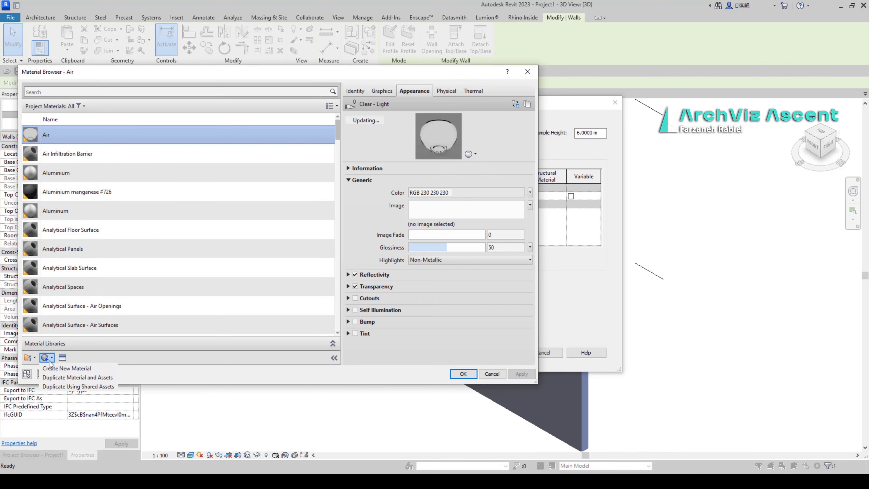
click(57, 369)
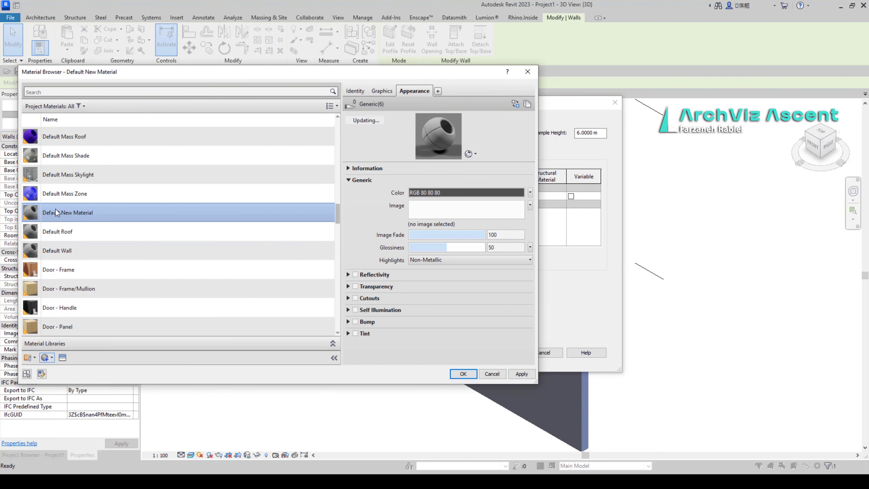
right_click(92, 212)
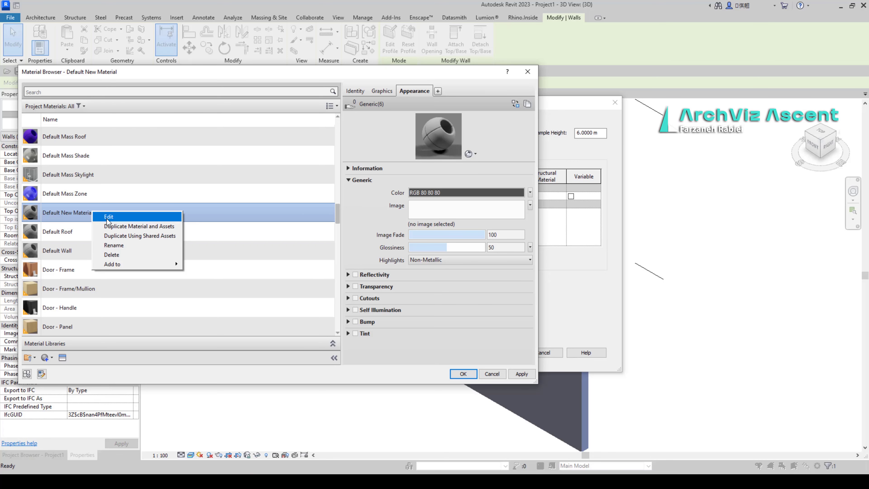
click(109, 246)
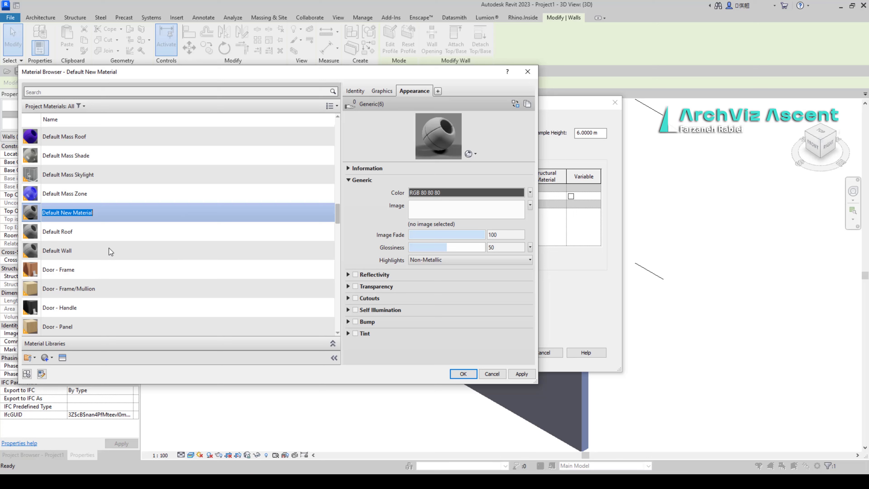
text(brick)
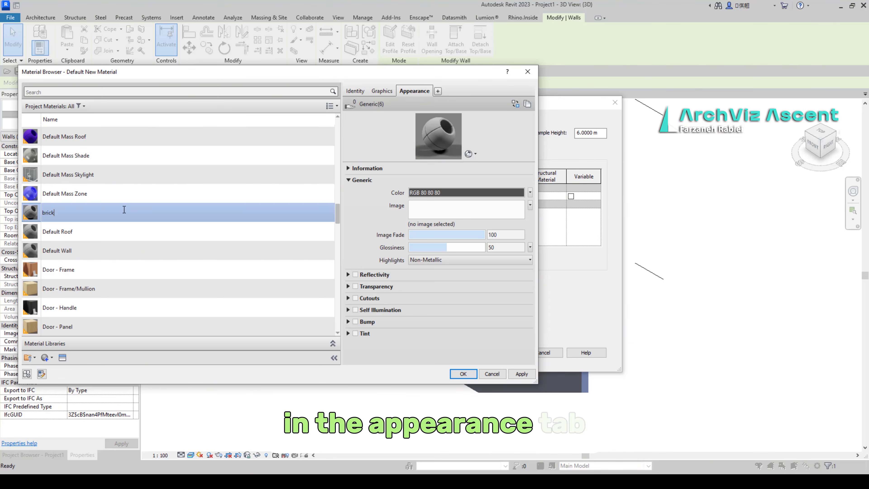
click(355, 211)
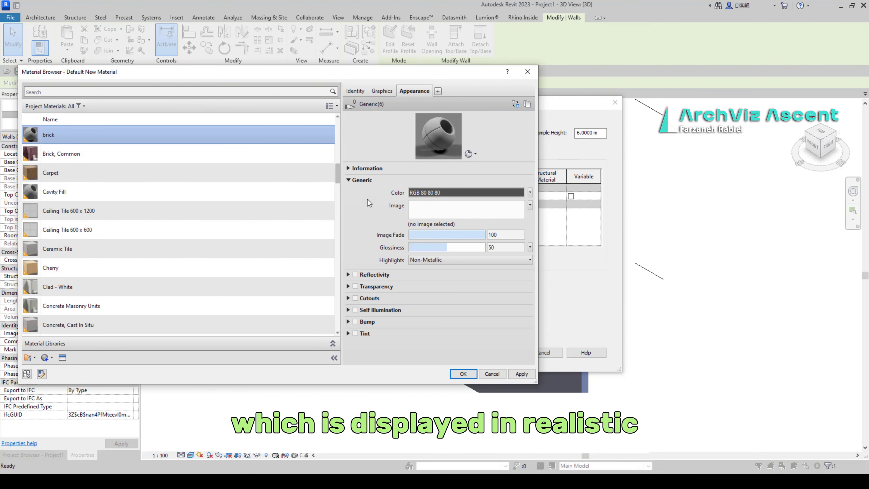
- Open the asset browser for the brick material's appearance and expand the Appearance library
click(353, 91)
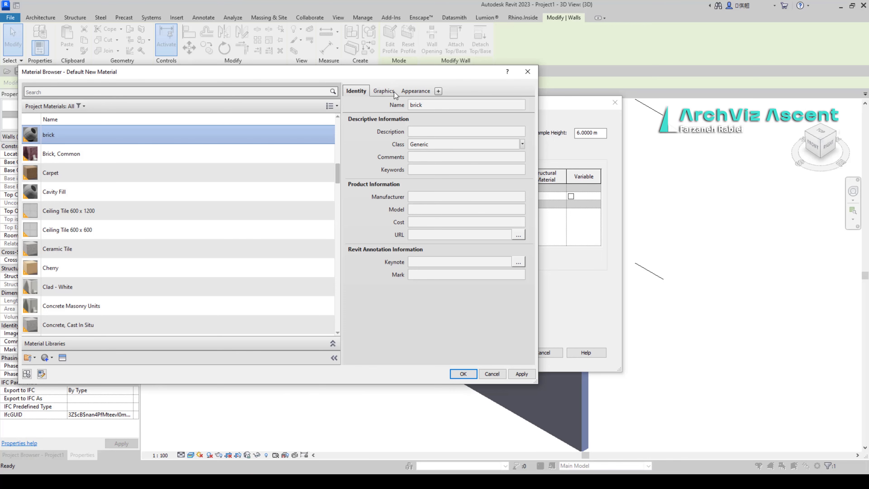
click(394, 92)
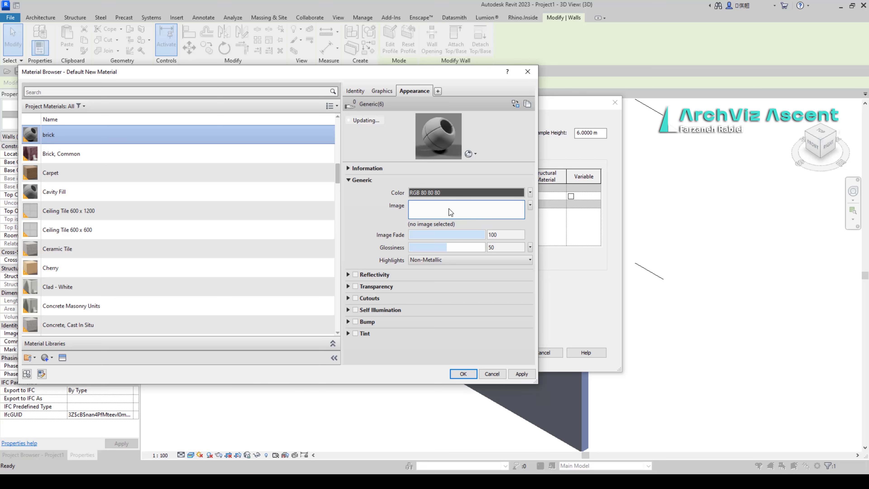
click(63, 358)
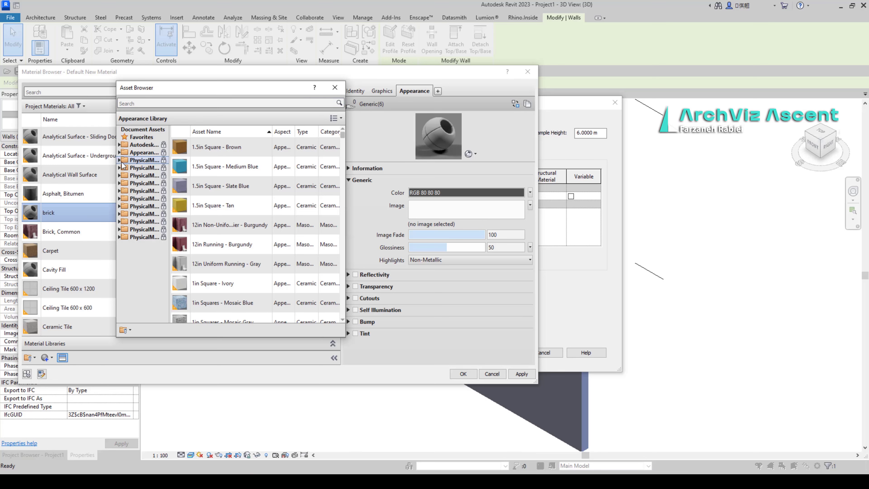
click(119, 152)
drag(162, 91, 209, 64)
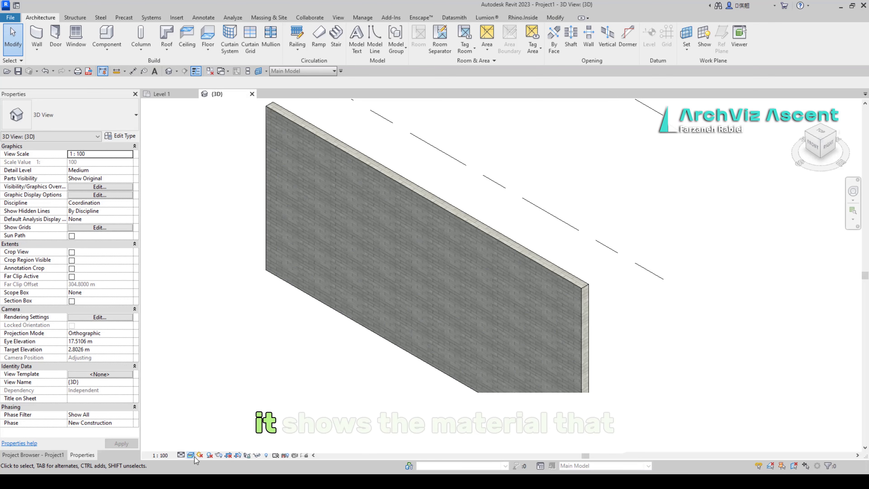
- Compare the wall in the Shaded and Consistent Colors visual styles, and return the 3D view to Realistic
click(192, 456)
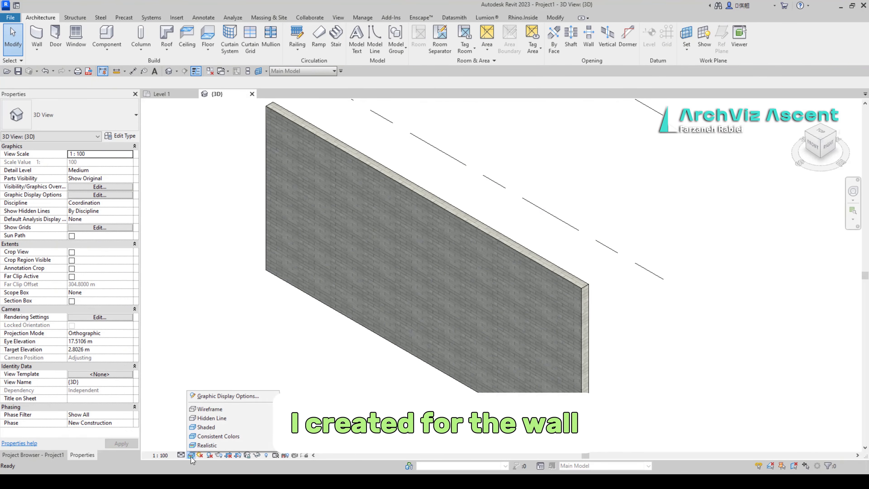
click(206, 427)
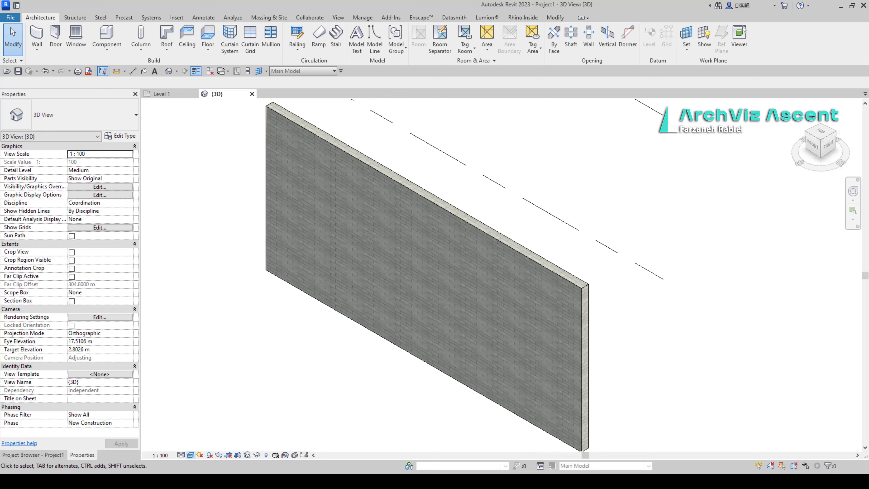
click(192, 456)
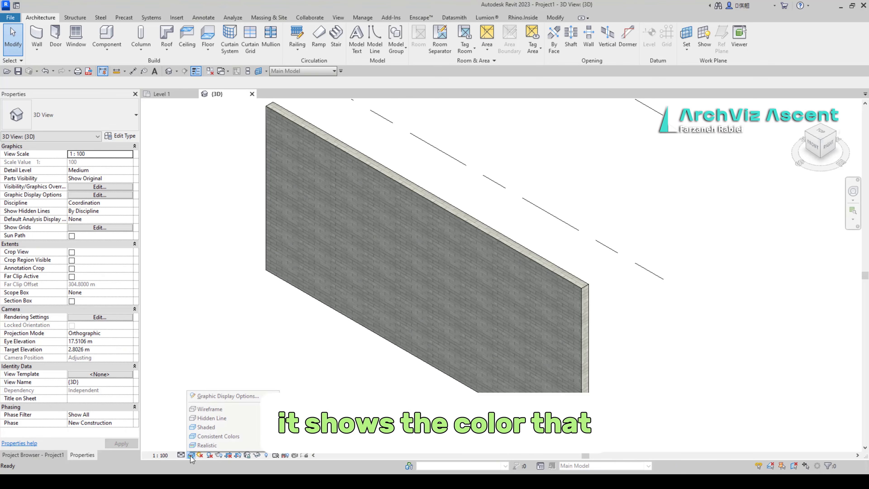
click(198, 436)
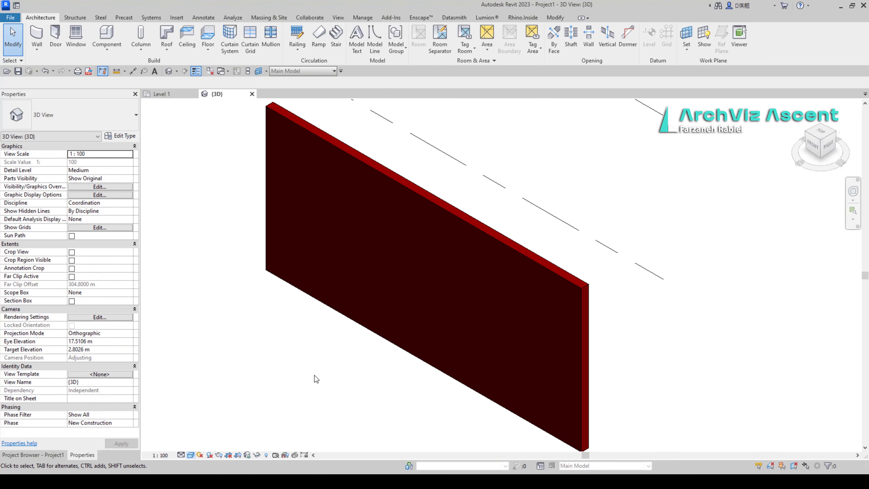
click(191, 456)
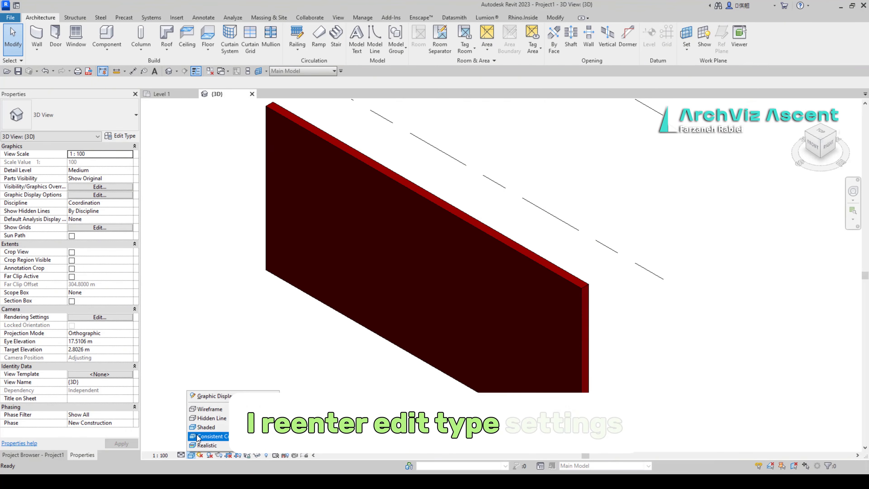
click(207, 445)
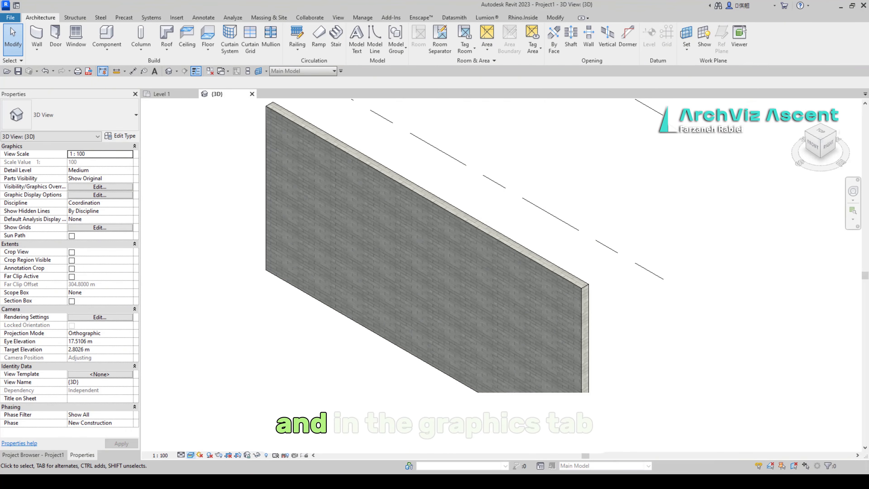
- Confirm the brick material with no foreground cut pattern and change the view used for wall-01's assembly preview
click(370, 156)
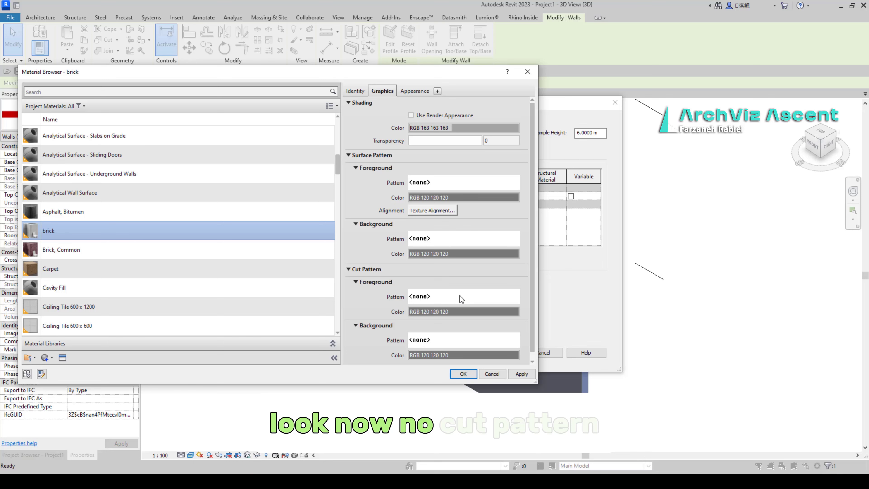
click(460, 296)
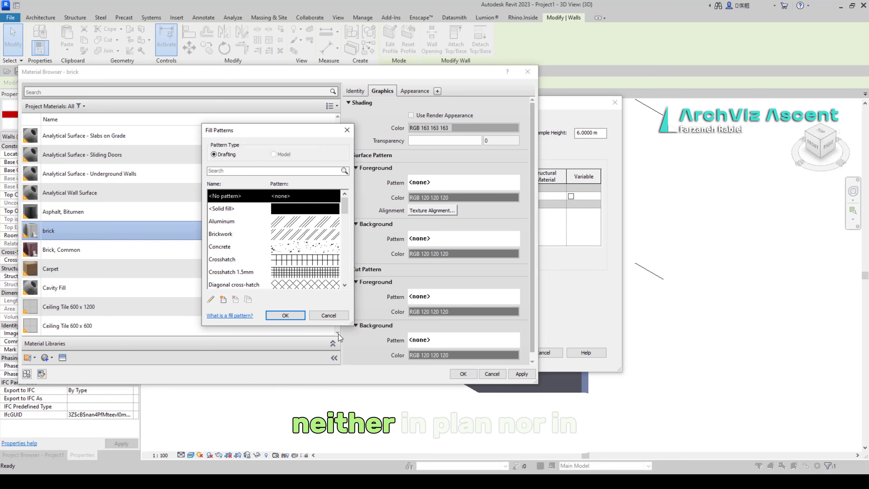
click(303, 316)
click(451, 371)
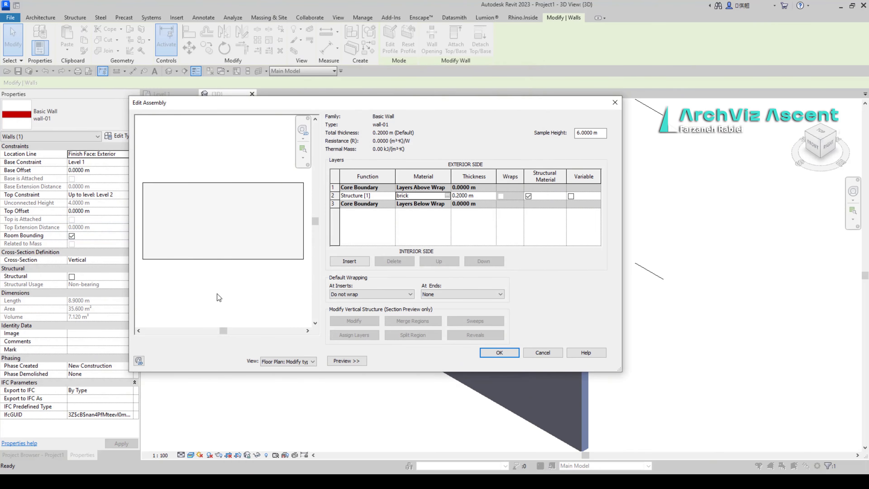
click(273, 363)
click(291, 376)
- Set the brick material's foreground cut pattern to Brickwork and confirm the changes to wall-01
click(425, 196)
click(447, 196)
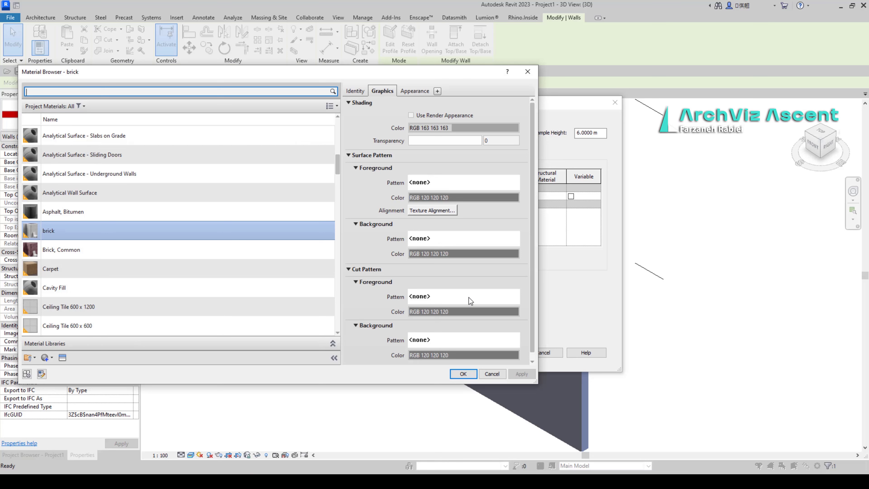
click(451, 300)
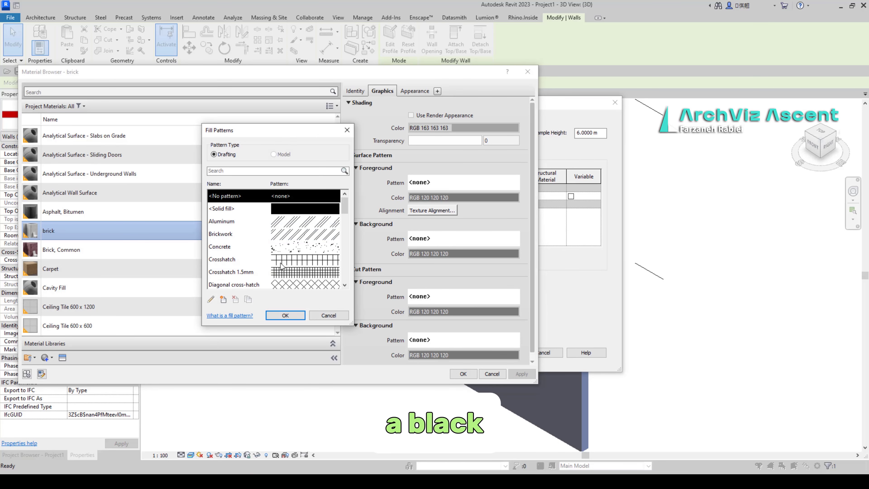
click(222, 237)
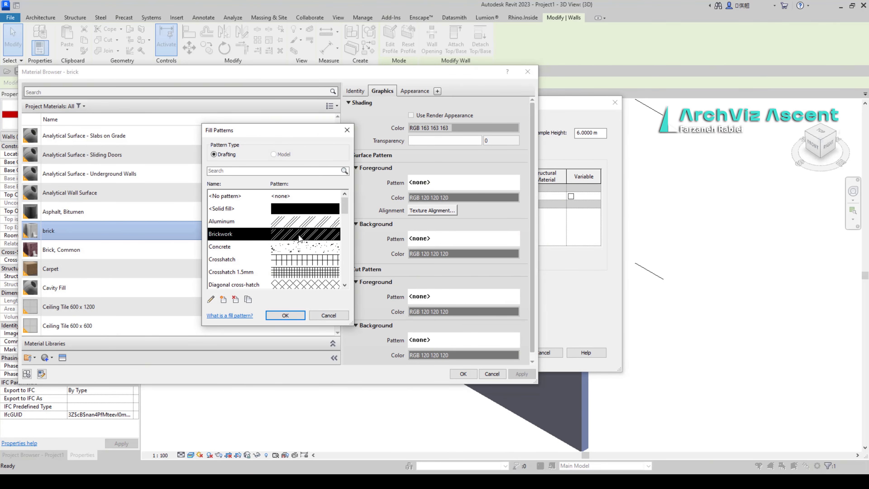
click(290, 317)
click(463, 374)
click(497, 354)
click(499, 361)
click(348, 378)
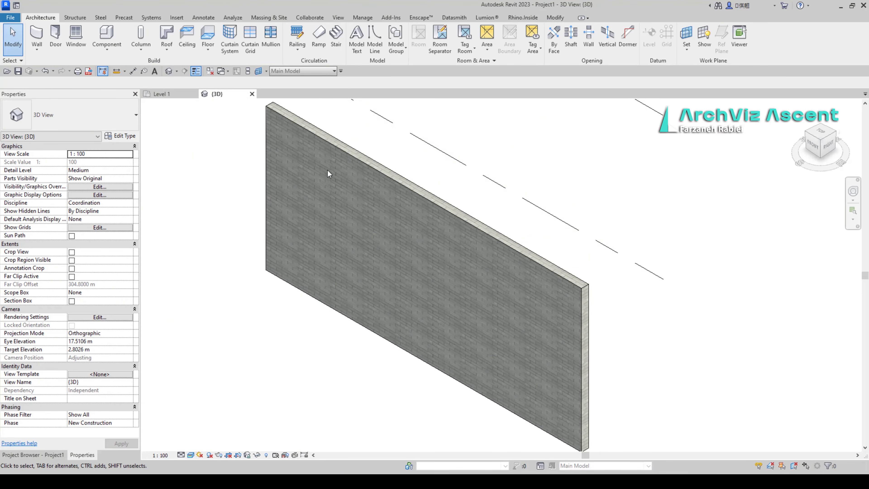
- Enclose the wall in a section box and pull the box's end face inward to cut through the wall's end
click(345, 148)
scroll(295, 262, down, 3)
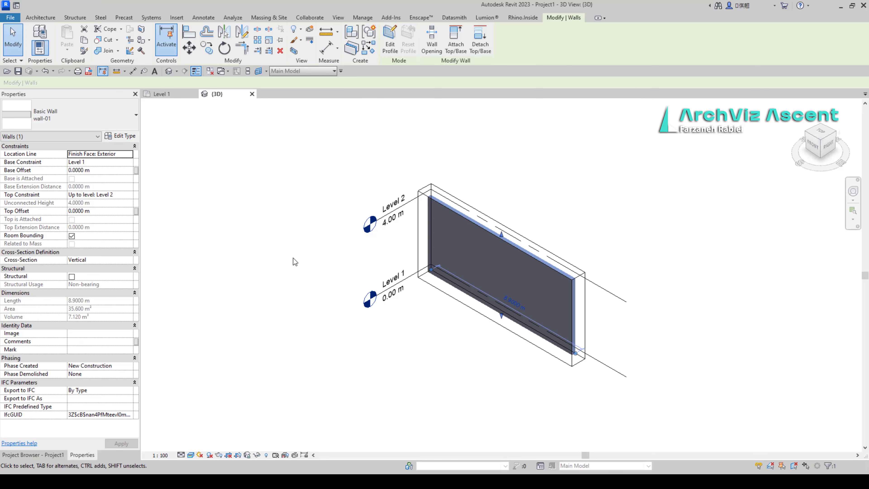
scroll(598, 326, up, 3)
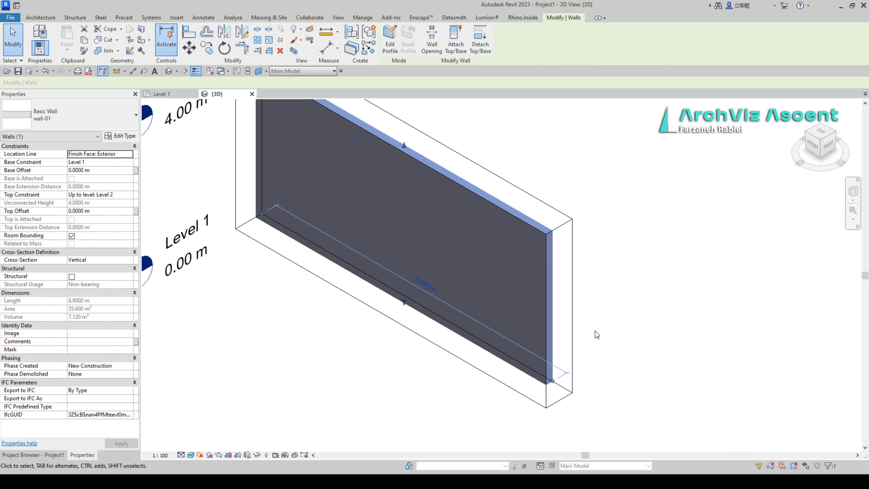
click(573, 352)
drag(559, 314, 514, 288)
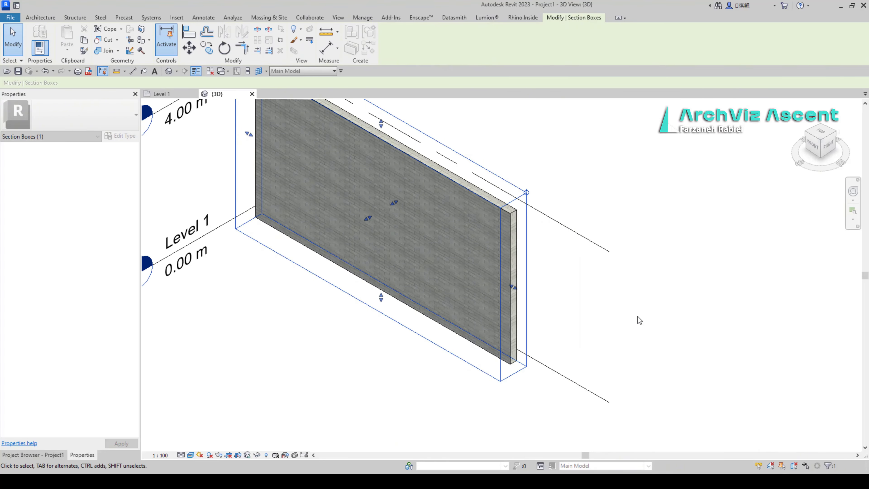
- Switch the 3D view to the Shaded visual style and examine the cut pattern on the wall's sectioned end
click(599, 299)
scroll(518, 235, up, 3)
click(191, 455)
click(198, 429)
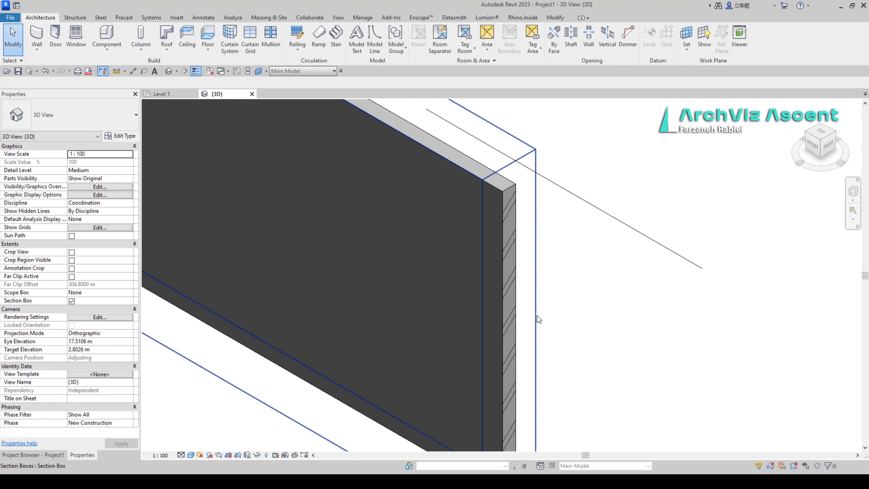
- Set the detail level of the Level 1 floor plan to Fine to inspect the wall there
click(163, 94)
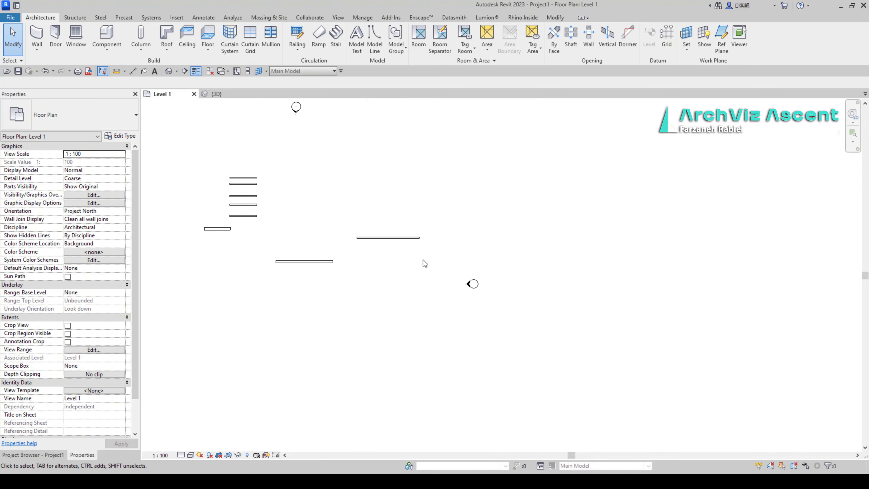
scroll(423, 259, up, 3)
scroll(363, 222, up, 5)
click(181, 455)
click(192, 446)
- Turn off the section box in the 3D view and display it with Fine detail and the Realistic visual style
click(218, 94)
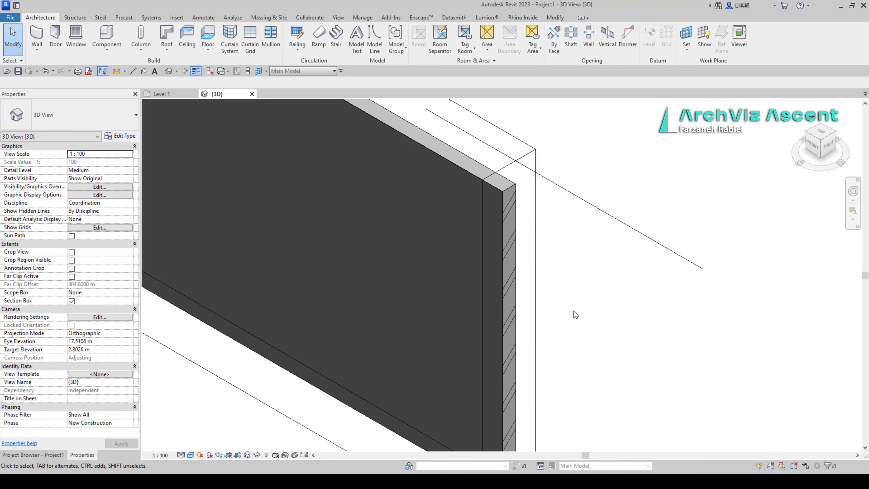
scroll(536, 252, down, 3)
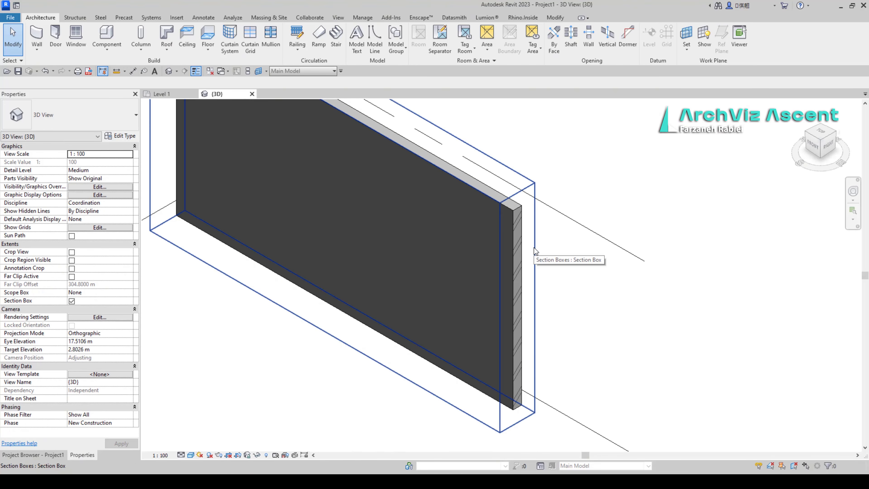
click(72, 301)
click(181, 455)
click(192, 446)
click(191, 455)
click(206, 447)
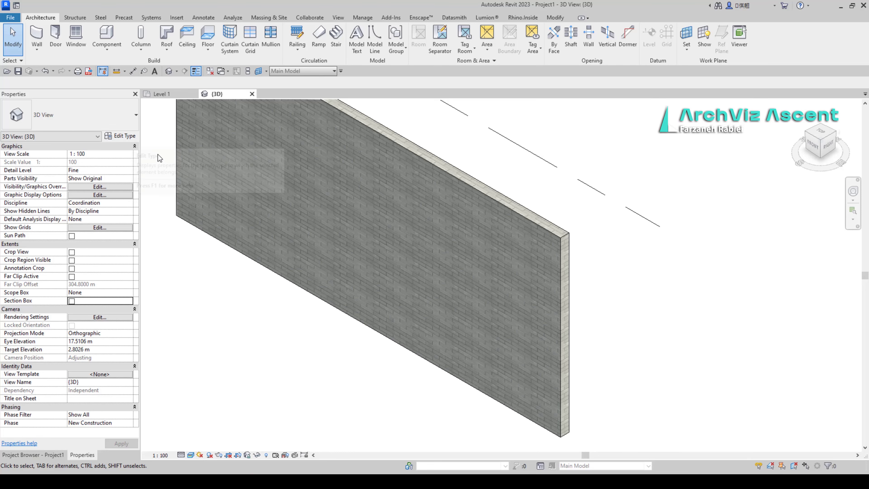
- Set the thickness of the brick structure layer in wall-01's assembly to 0.1 m
click(179, 172)
click(121, 136)
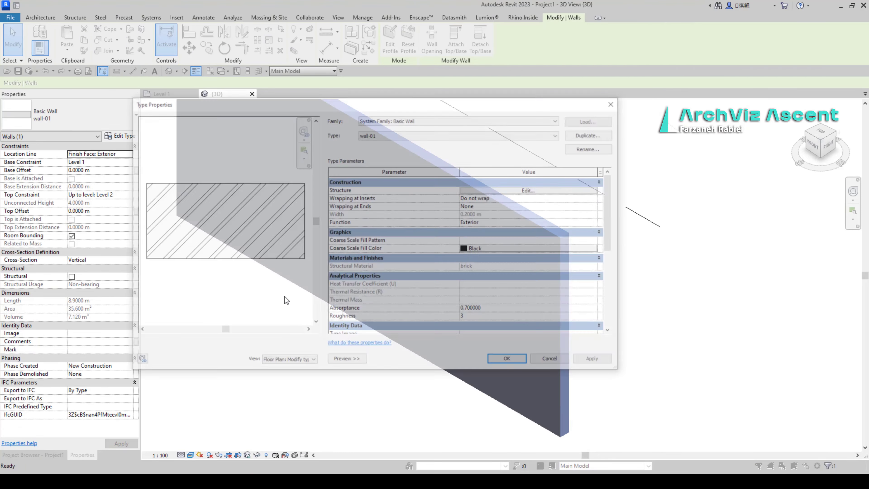
click(531, 189)
click(474, 196)
text(0.1)
- Add a Membrane Layer on the interior side of wall-01, below the core boundary
click(350, 261)
click(390, 212)
click(360, 254)
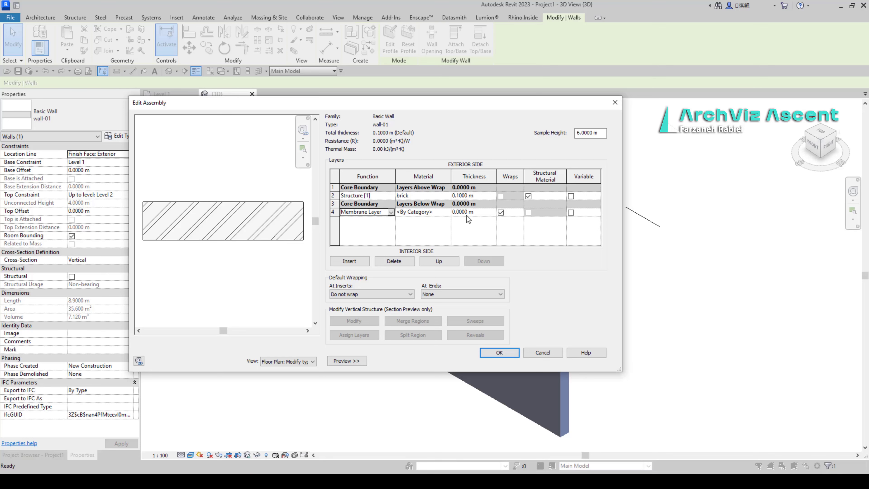
- Insert another interior layer, place it below the membrane layer and set its function to Finish 2 [5]
click(331, 213)
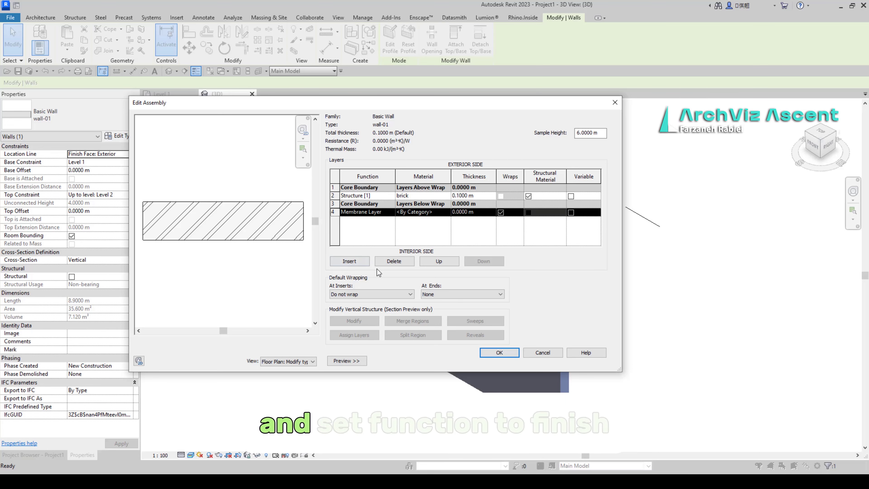
click(358, 263)
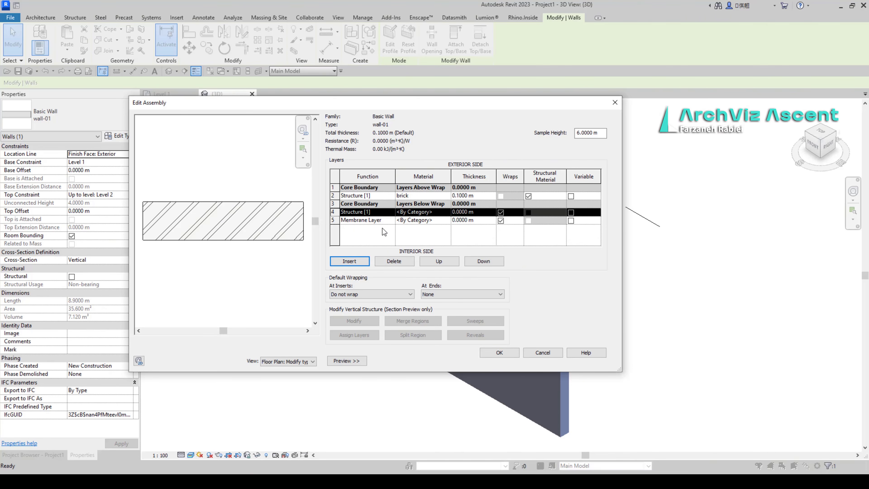
click(480, 261)
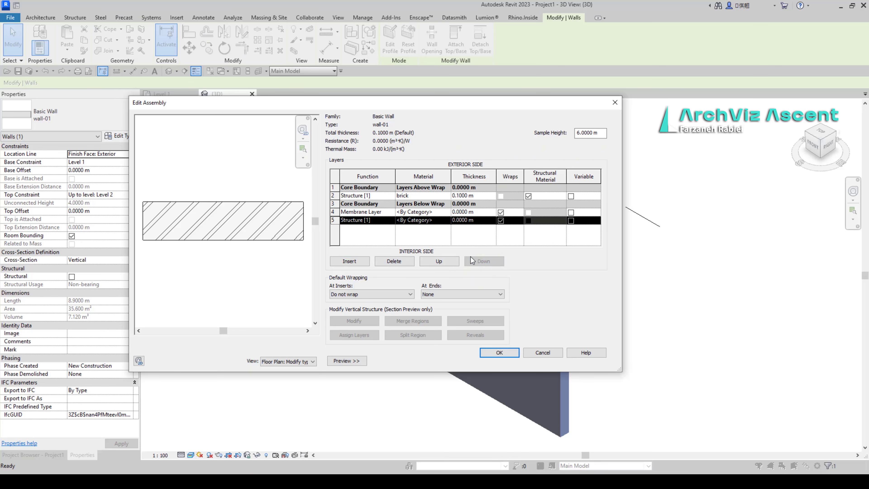
click(393, 224)
click(391, 221)
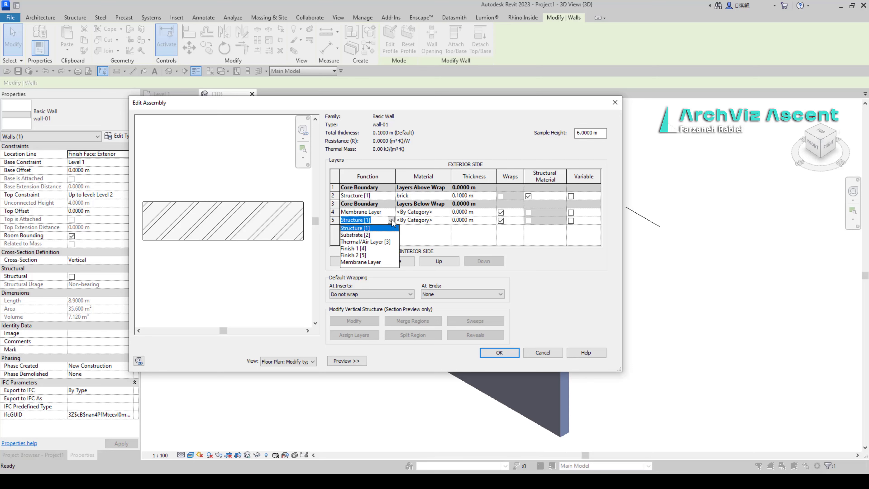
click(366, 255)
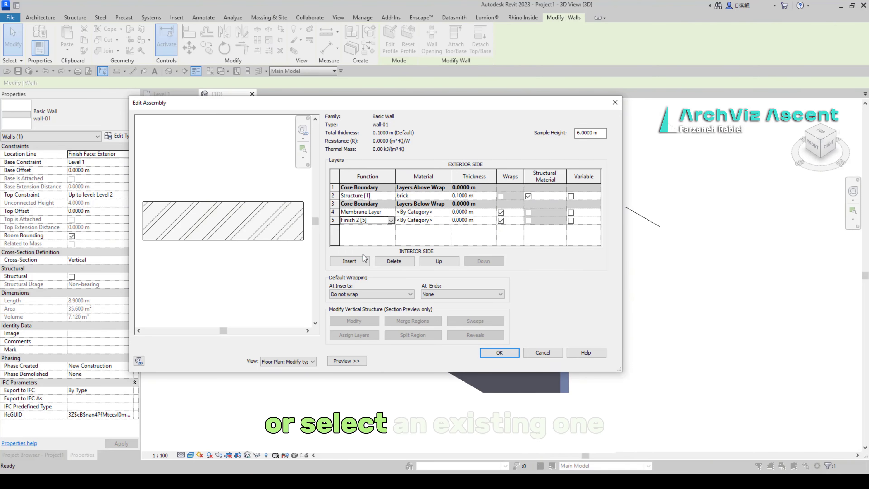
- Search the project materials for "gy" and assign Gypsum Wall Board to the Finish 2 layer
click(448, 221)
click(448, 220)
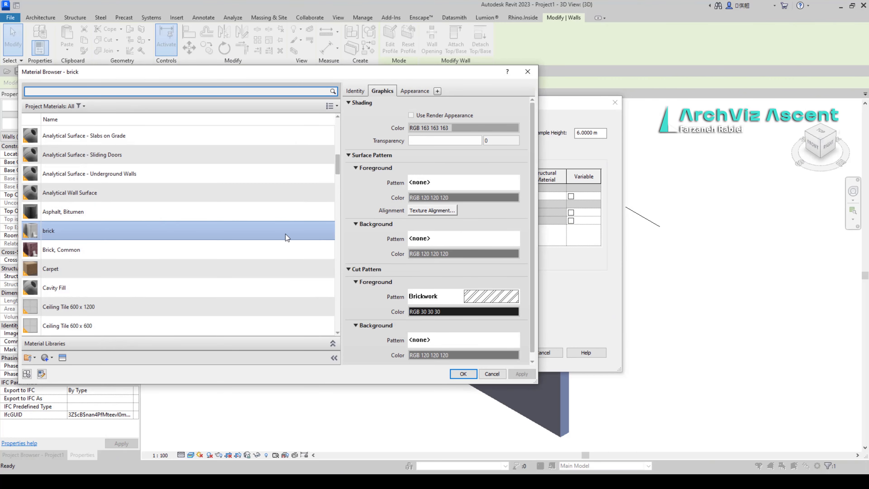
scroll(205, 274, up, 6)
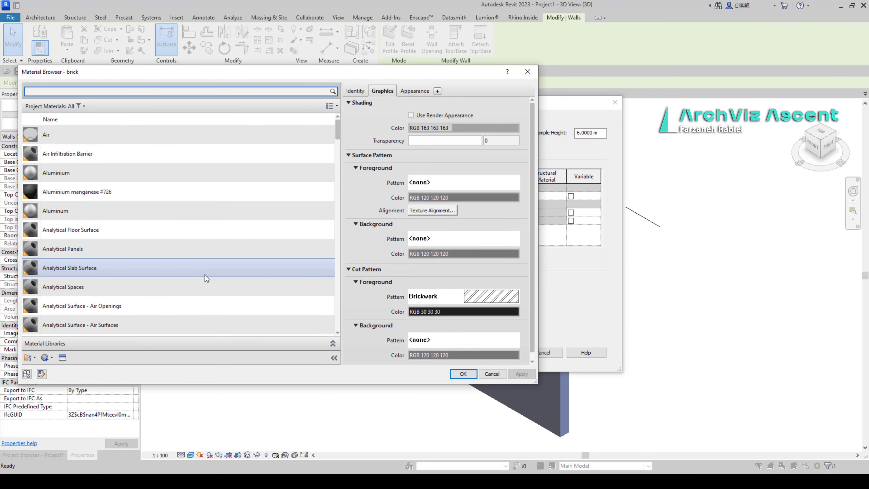
scroll(205, 275, down, 7)
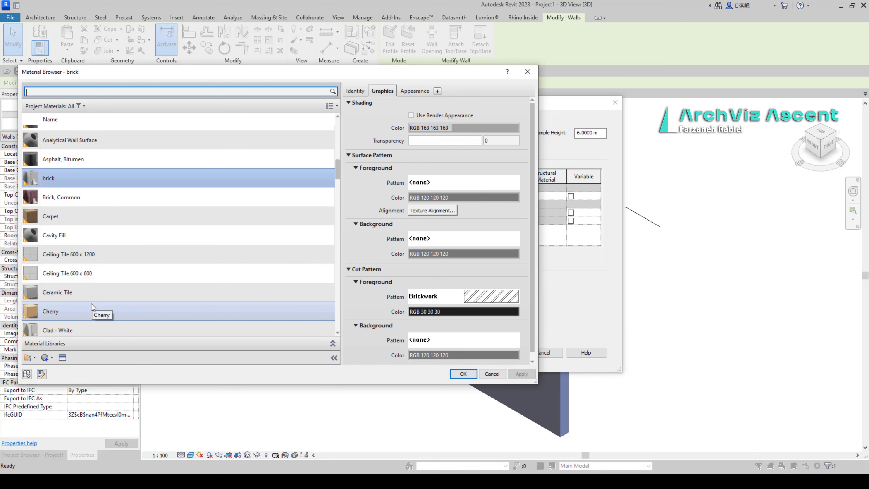
scroll(91, 304, down, 1)
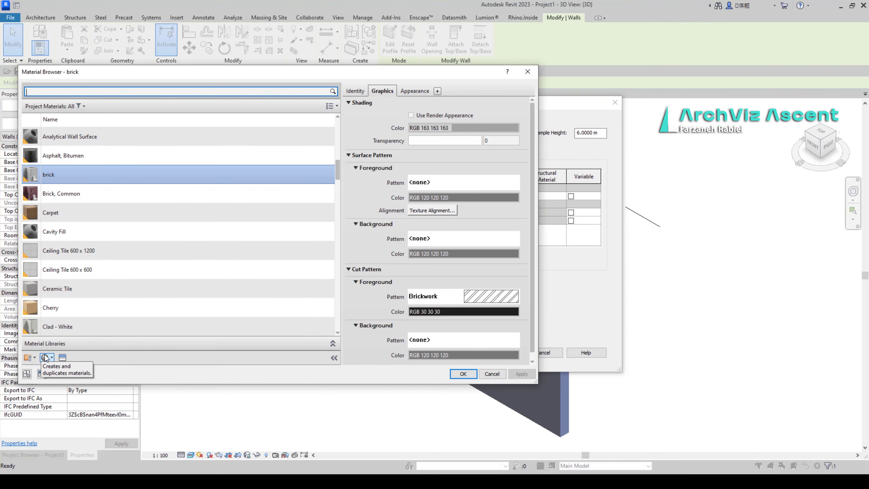
scroll(161, 201, down, 3)
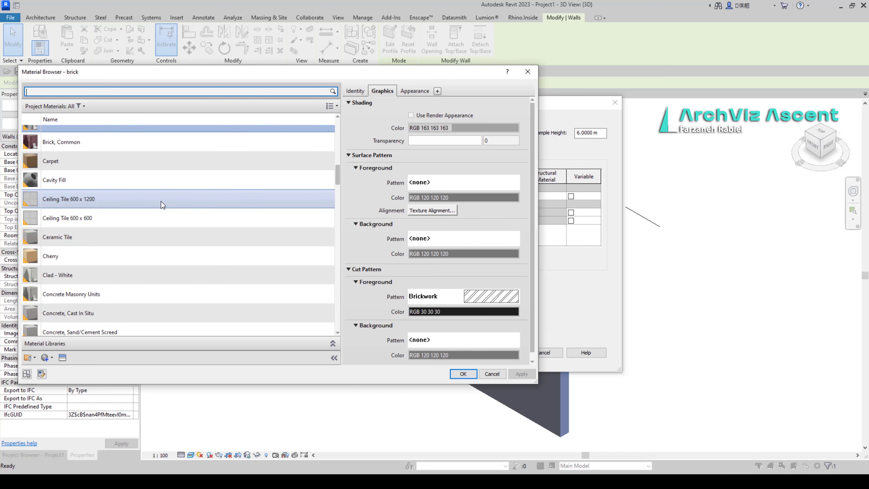
scroll(161, 201, down, 12)
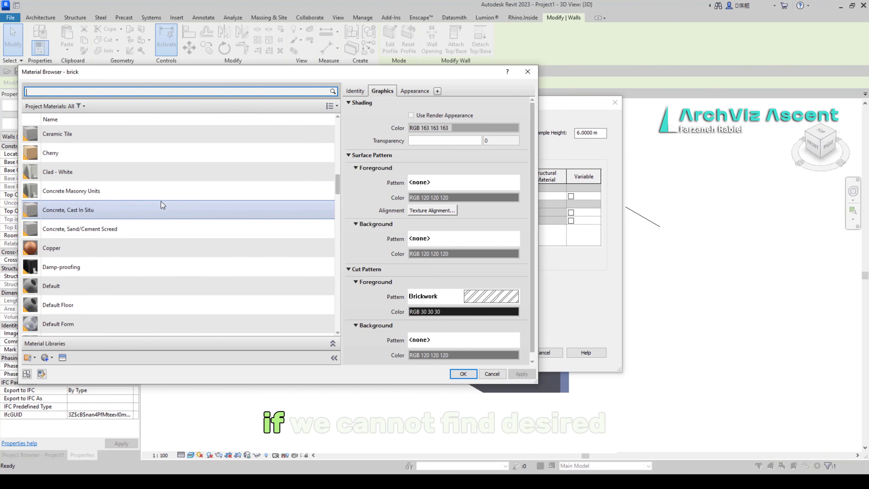
text(gy)
click(66, 147)
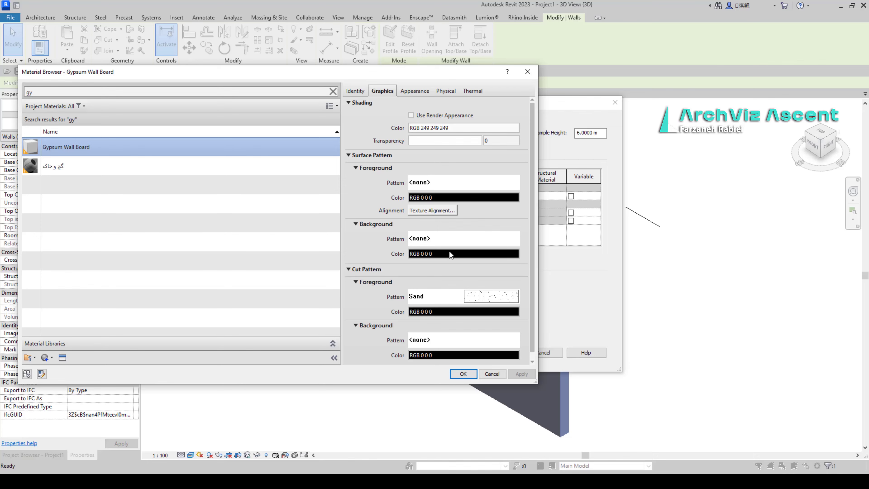
click(464, 373)
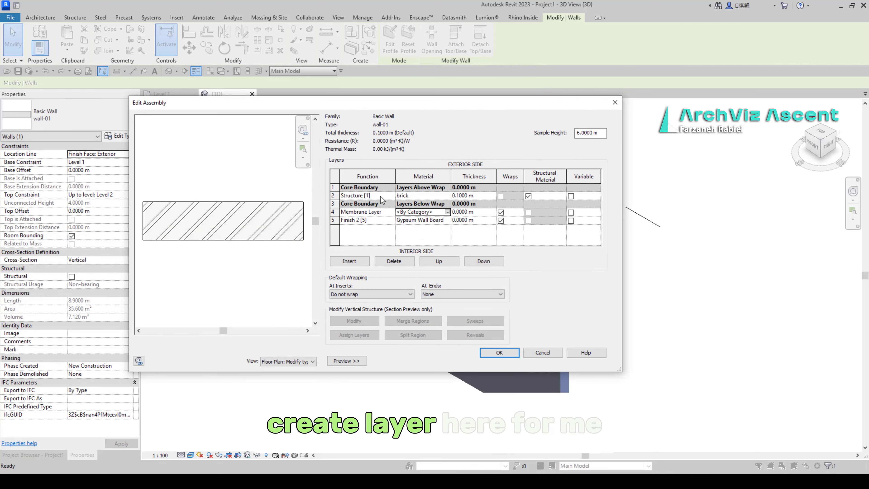
- Insert a Substrate [2] layer on the exterior side, above the core boundary
click(333, 187)
click(349, 261)
click(391, 187)
click(357, 203)
- Set the Gypsum Wall Board layer's thickness to 0.01 m and inspect the layer in the assembly preview
scroll(263, 250, up, 2)
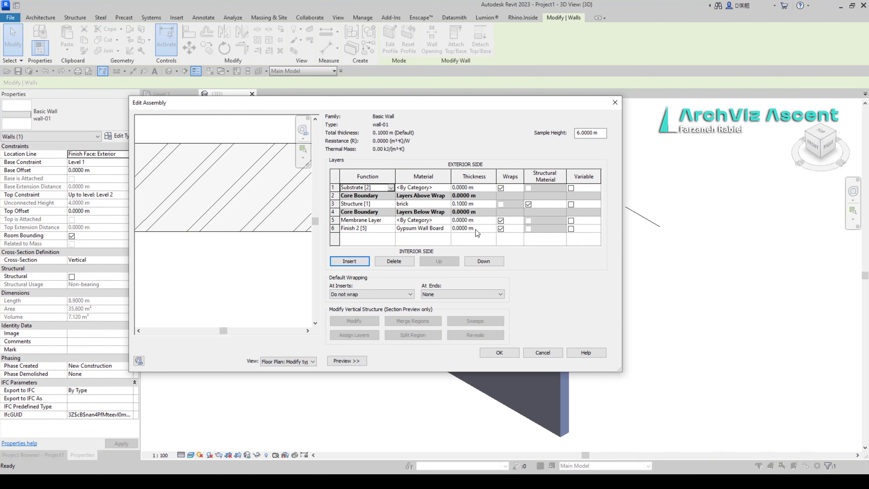
click(483, 229)
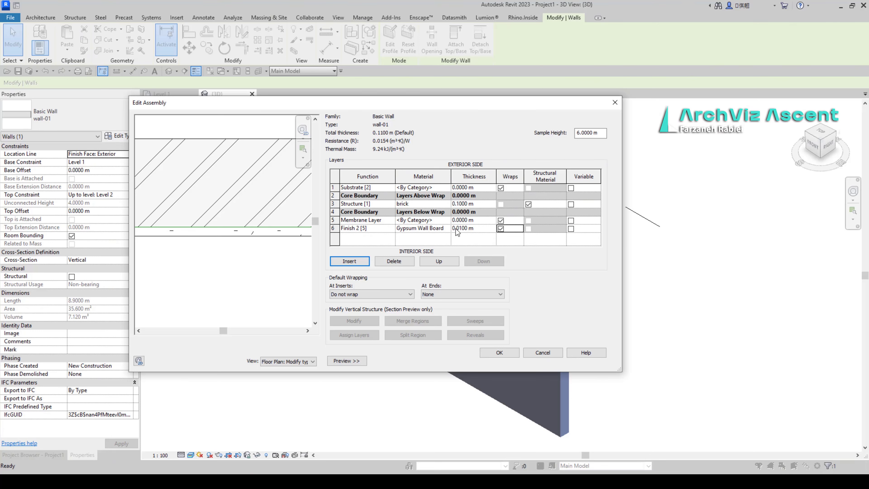
scroll(251, 246, down, 5)
scroll(307, 242, up, 2)
scroll(306, 243, up, 1)
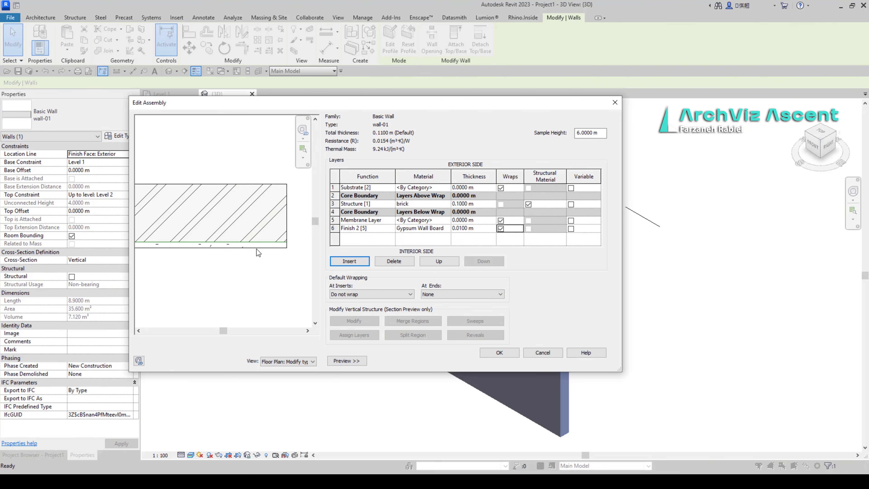
scroll(257, 249, up, 2)
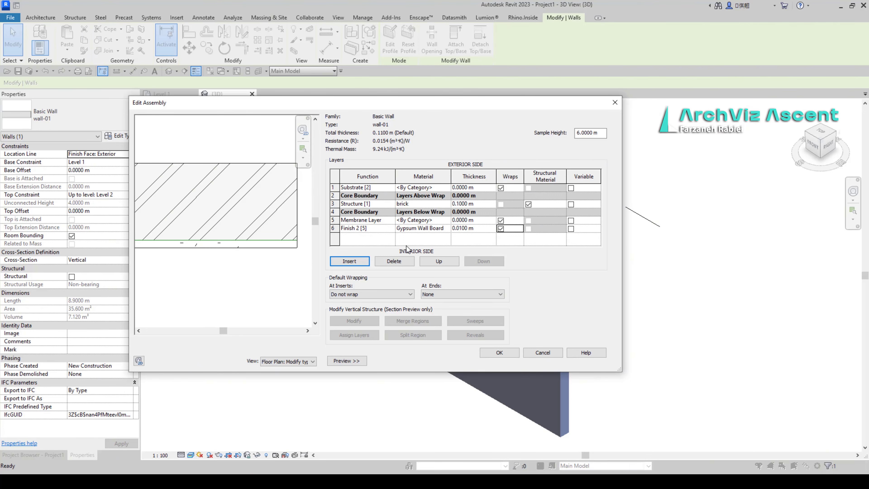
- Create a new material named mortar for the exterior substrate layer
click(384, 187)
click(391, 188)
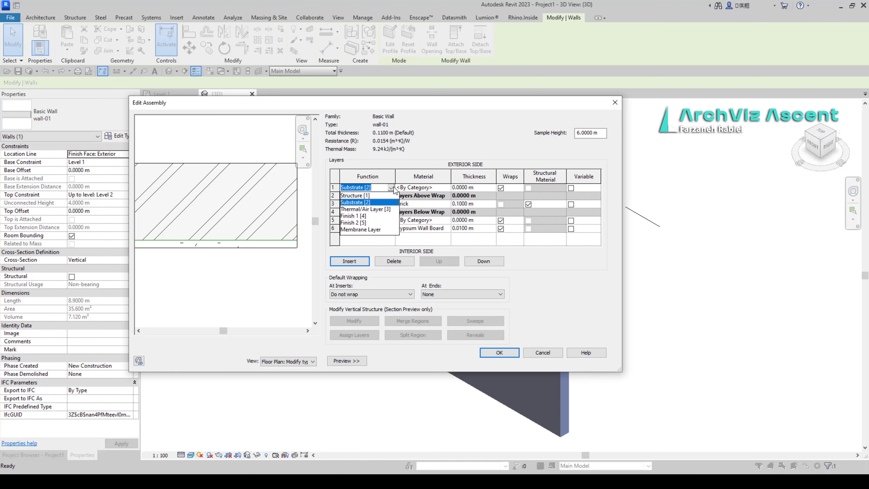
click(392, 188)
click(400, 188)
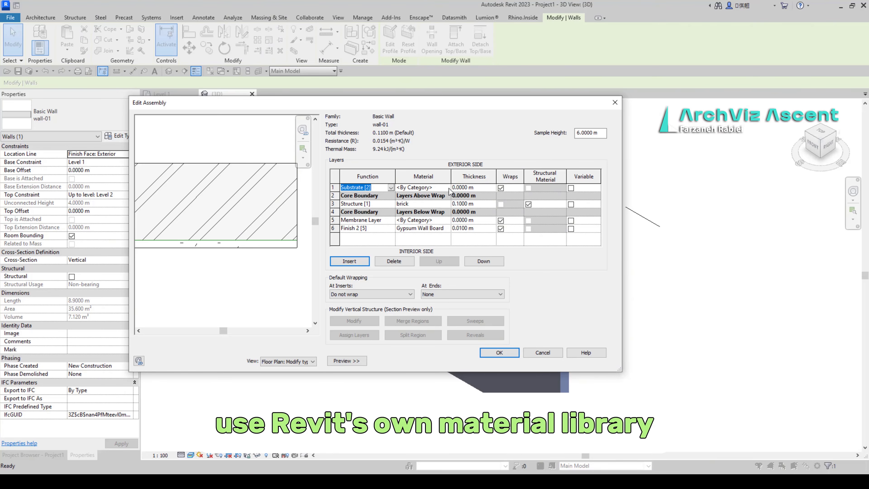
click(446, 188)
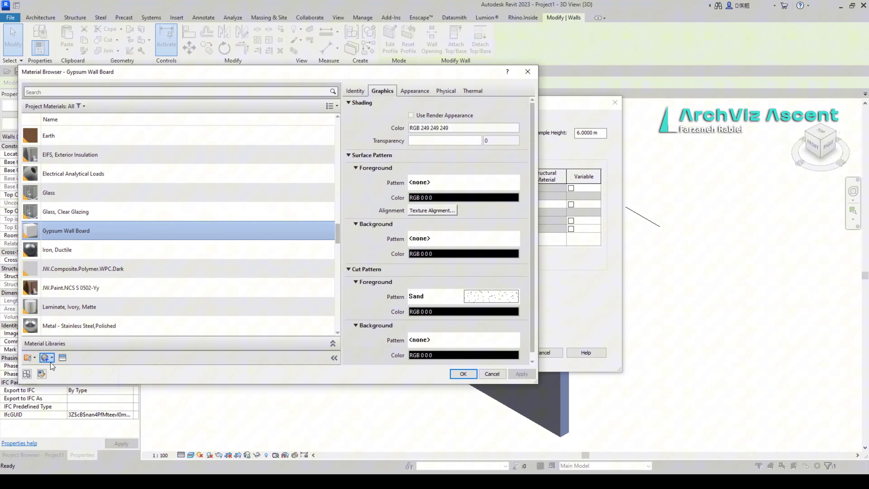
click(50, 359)
click(65, 369)
text(mortar)
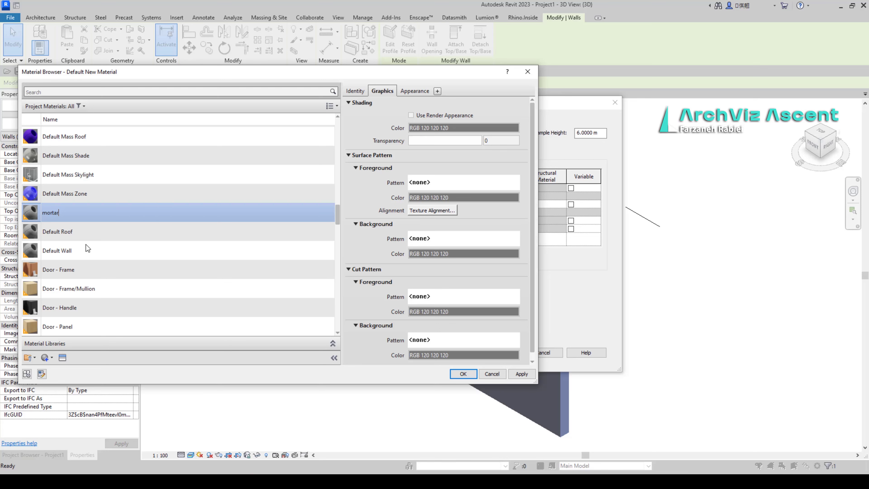
- Give the mortar material the Exposed Aggregate - Recessed appearance from the Concrete library and assign it to the substrate layer
click(63, 358)
click(166, 122)
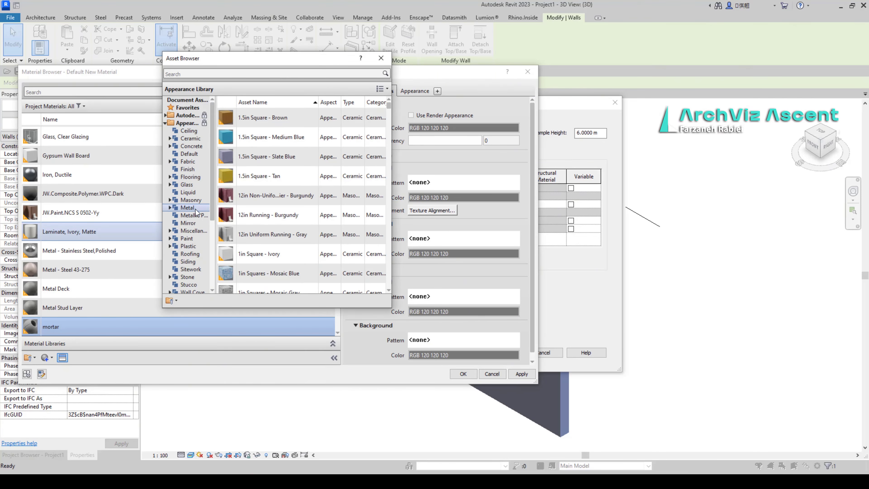
click(192, 145)
click(380, 176)
scroll(380, 205, down, 5)
click(380, 187)
click(380, 245)
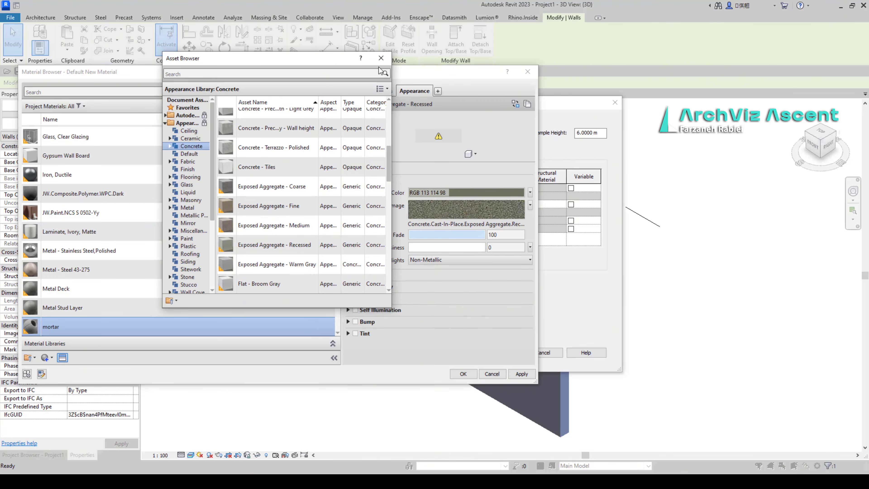
click(381, 58)
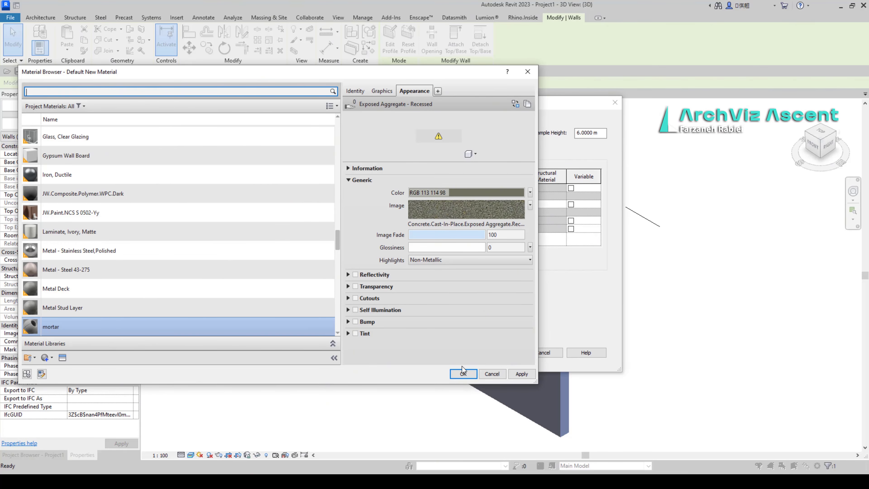
click(463, 373)
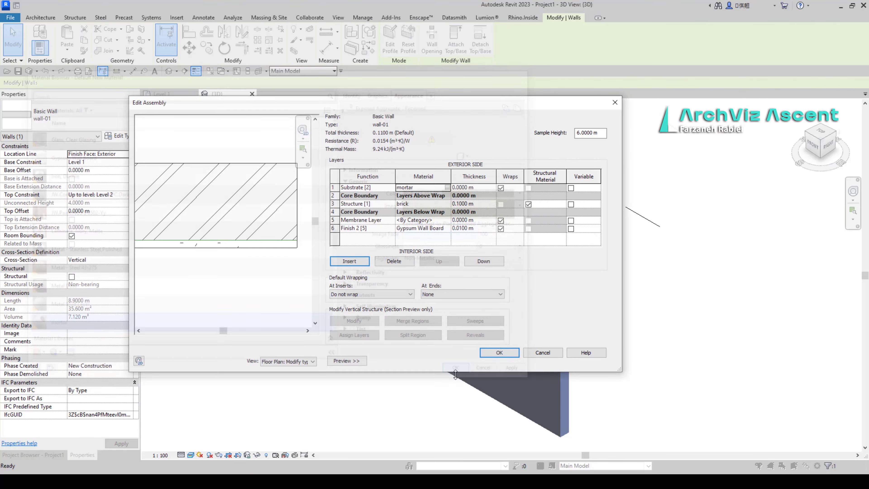
- Insert a layer on the exterior side of the mortar layer and set its function to Substrate [2]
click(354, 188)
click(349, 261)
click(386, 188)
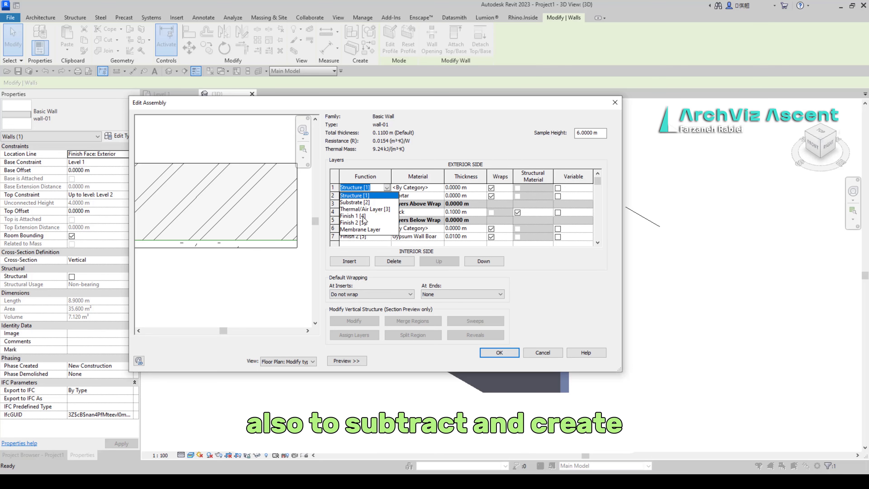
click(364, 216)
click(387, 188)
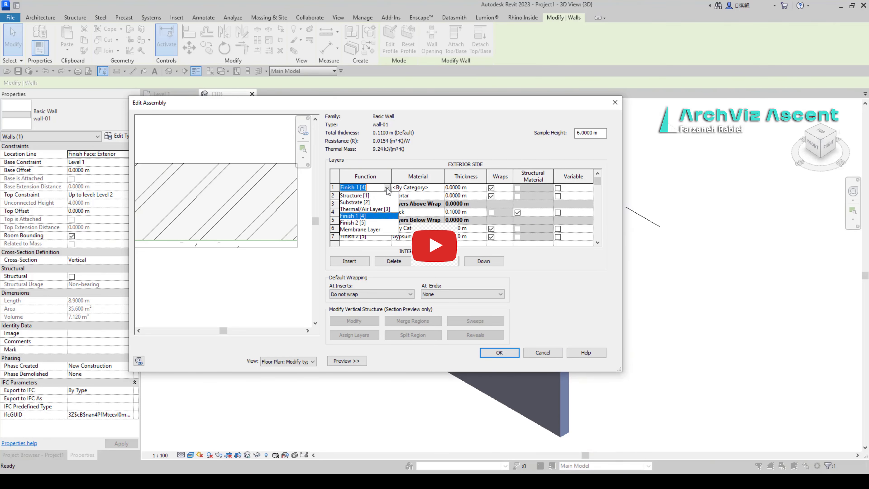
click(357, 202)
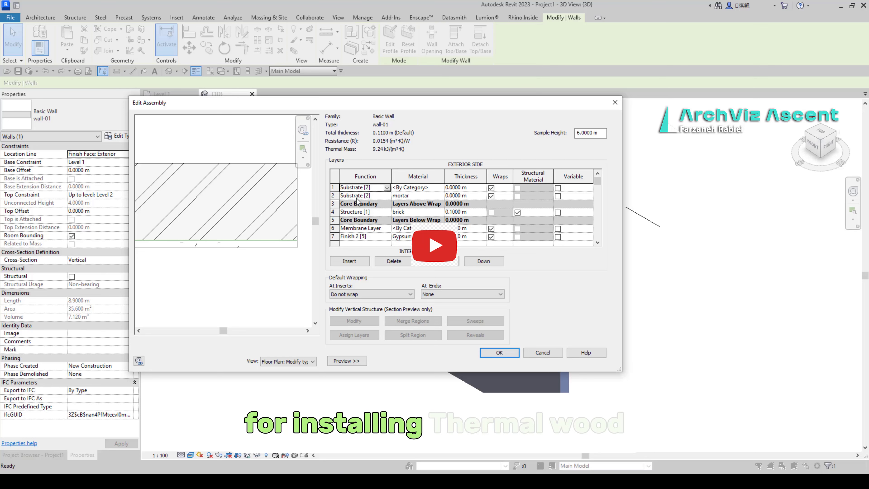
- Create a new material named wood for the outermost substrate layer
click(440, 195)
click(441, 195)
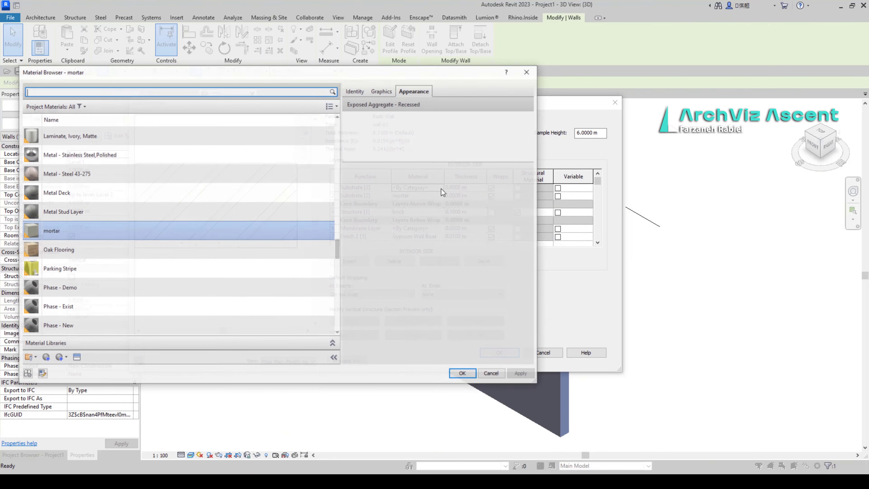
click(46, 358)
click(73, 368)
right_click(55, 231)
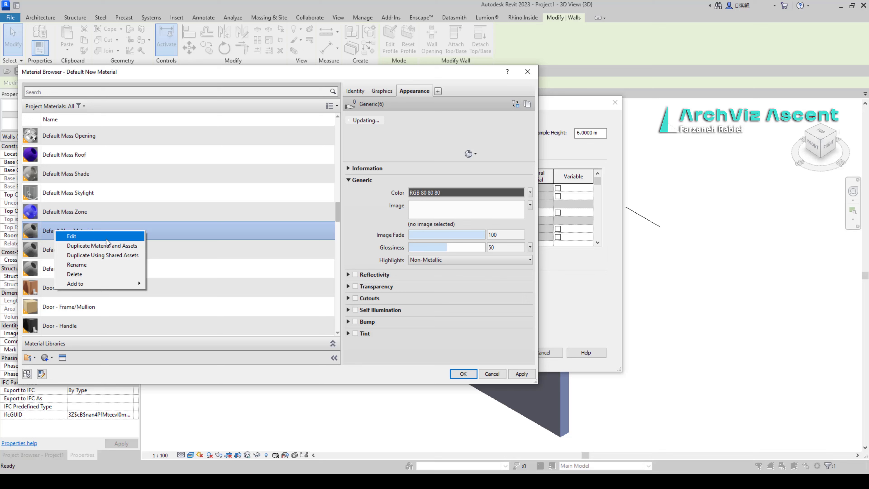
click(95, 265)
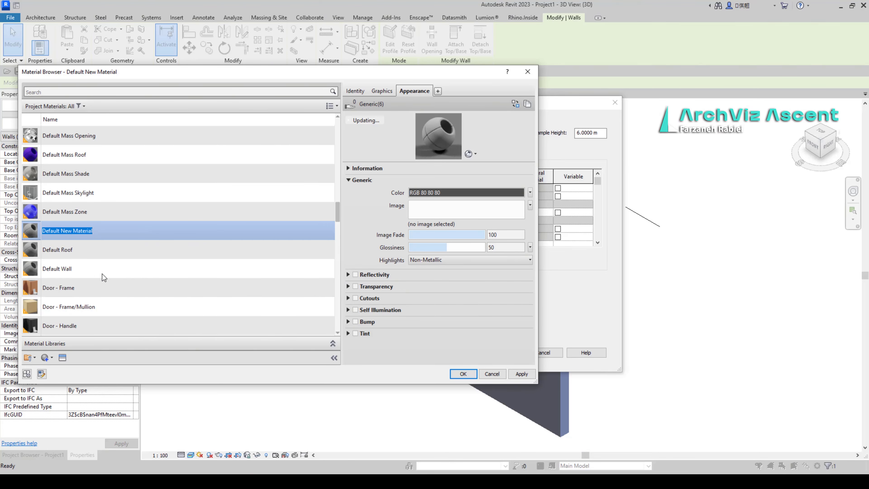
text(wood)
key(Return)
- Give the wood material the Ash Door appearance from the Wood library and assign it to the outermost substrate layer
click(62, 357)
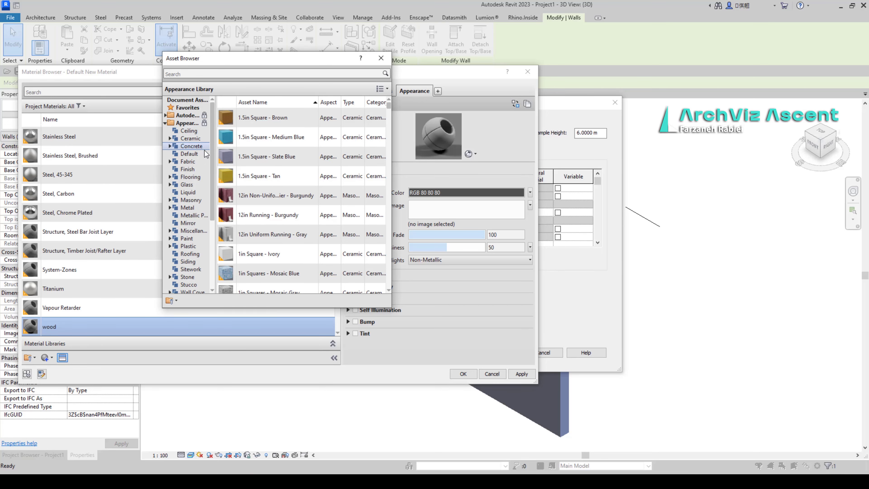
scroll(188, 206, down, 5)
click(188, 239)
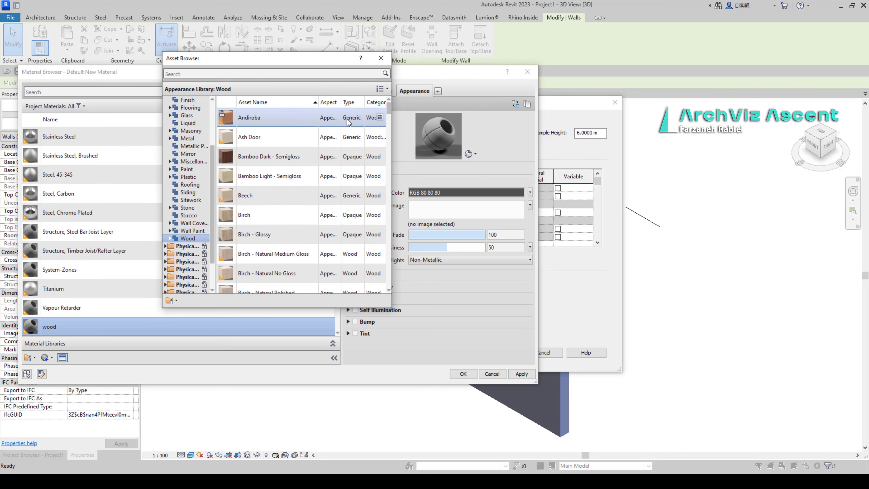
click(378, 137)
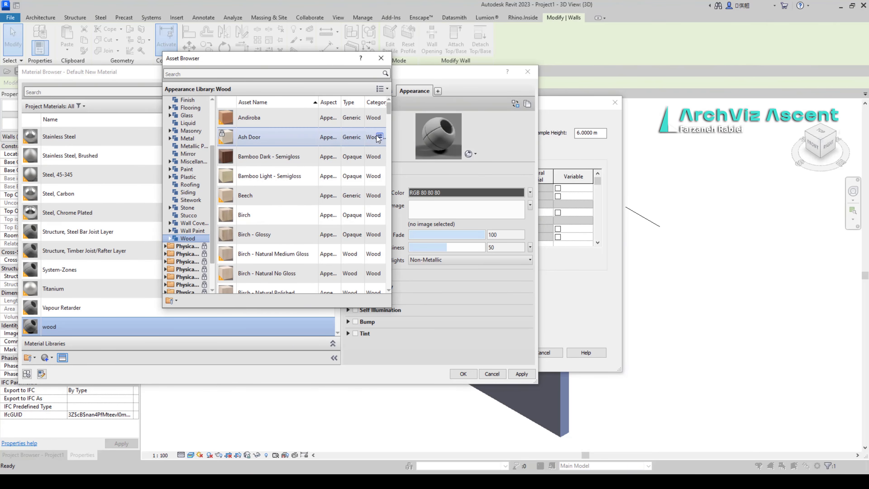
click(381, 58)
click(463, 374)
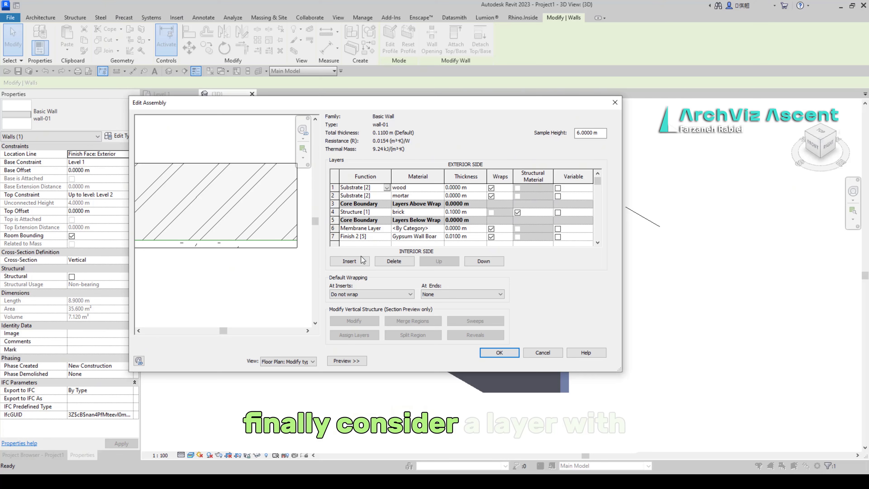
- Insert a layer on the exterior side of the wood layer and set its function to Finish 1 [4]
click(350, 260)
click(385, 188)
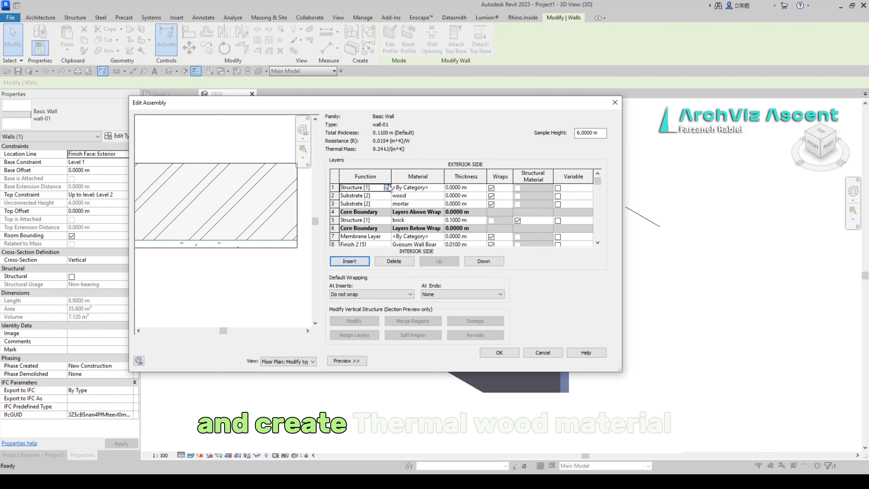
click(387, 188)
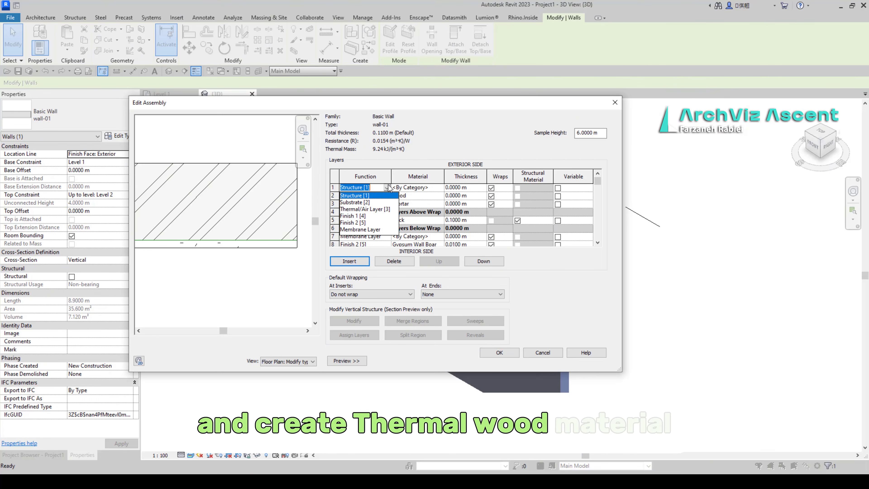
click(355, 217)
- Create a new material named thermo wood for the Finish 1 [4] layer
click(417, 187)
click(440, 187)
click(27, 357)
text(thermo )
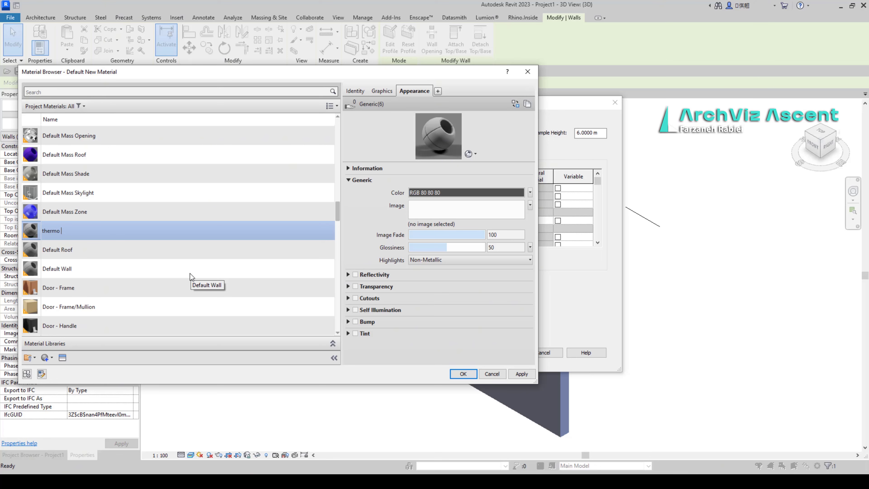
text(wood)
click(362, 208)
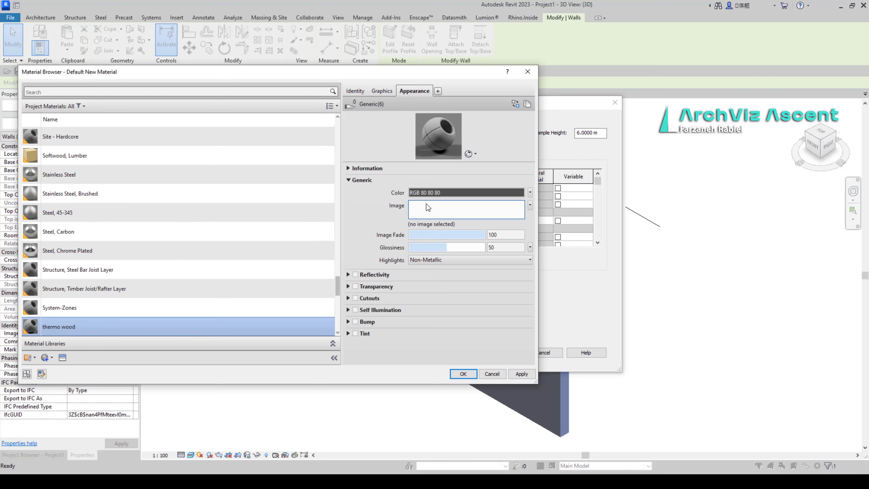
- Use unnamed (2).jpg as both the color image and the bump image of thermo wood, and assign the material to the Finish 1 layer
click(433, 206)
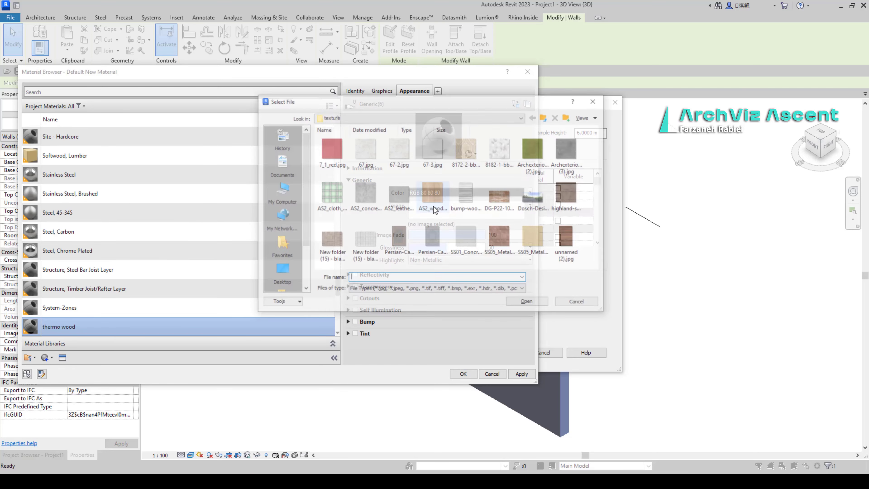
double_click(568, 236)
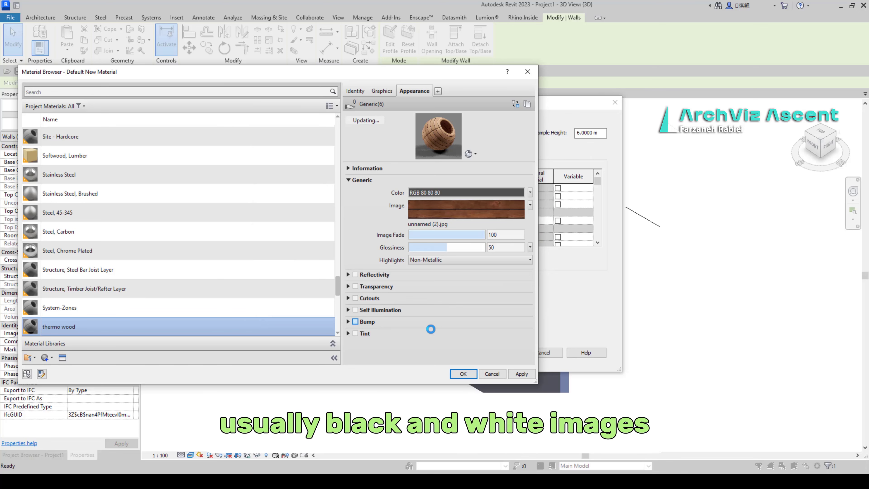
click(355, 322)
click(424, 314)
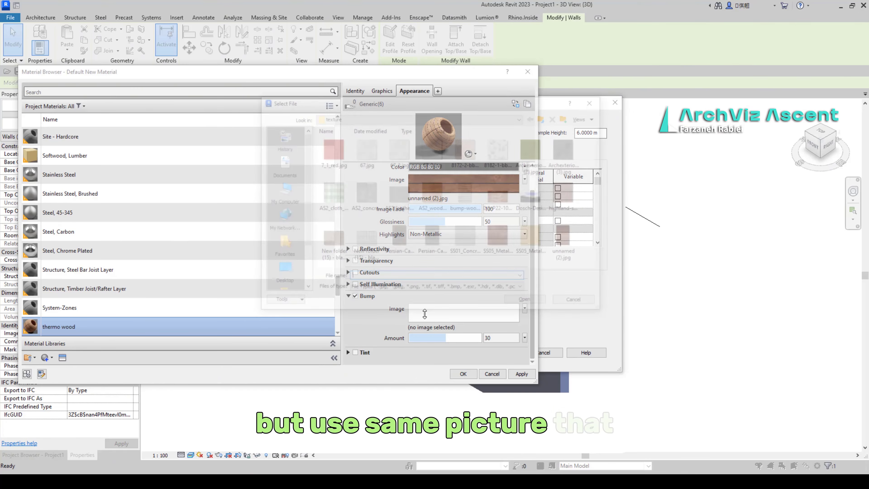
click(567, 237)
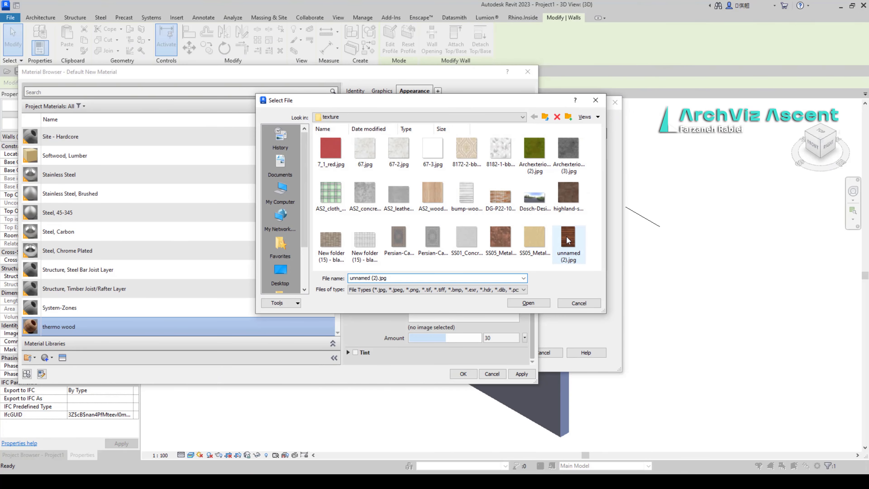
click(527, 303)
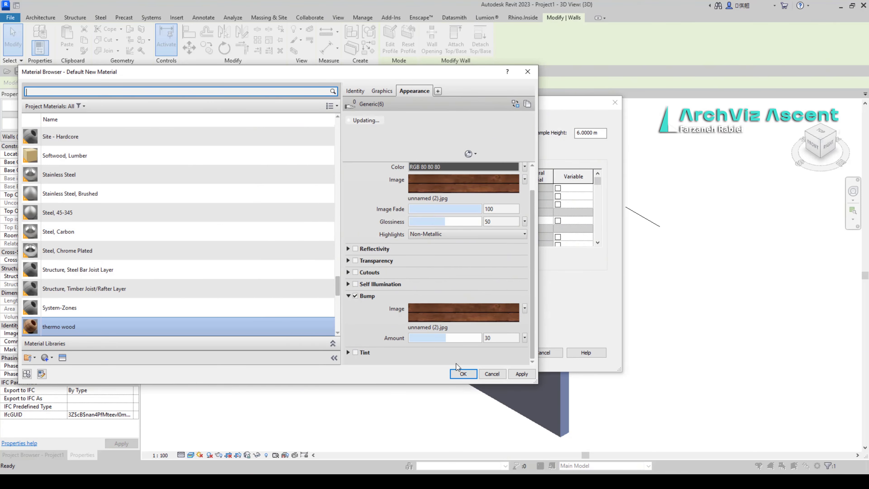
click(462, 374)
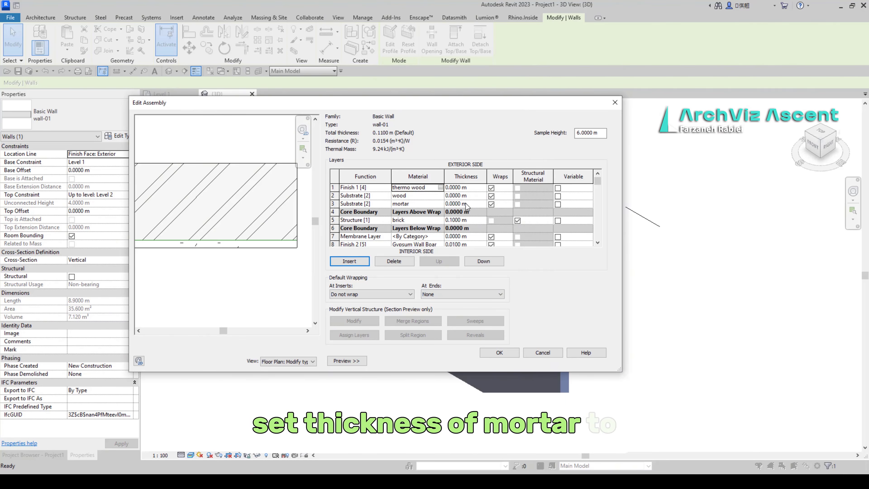
- Set the layer thicknesses to 0.02 m for mortar, 0.04 m for wood and 0.02 m for thermo wood, and accept the assembly
click(479, 203)
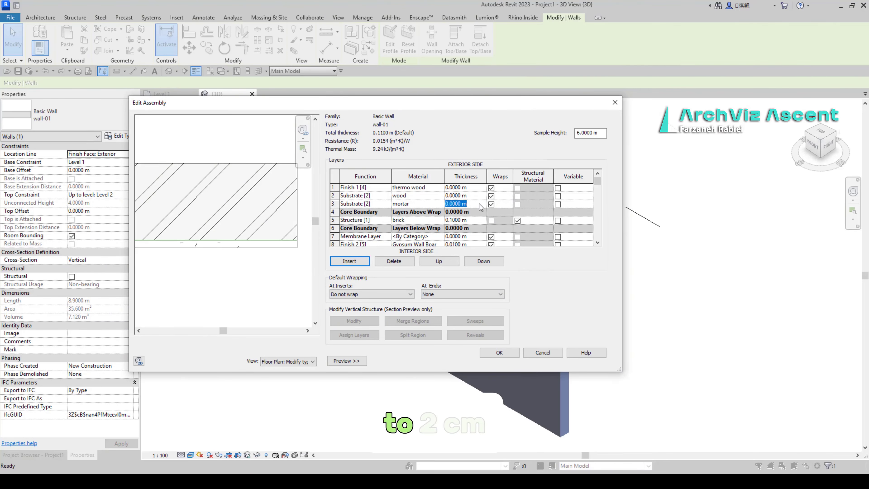
text(.)
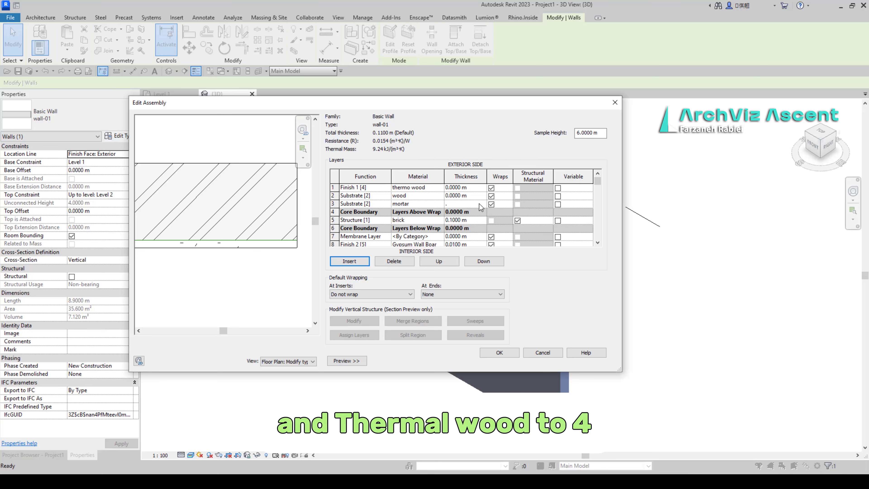
text(02)
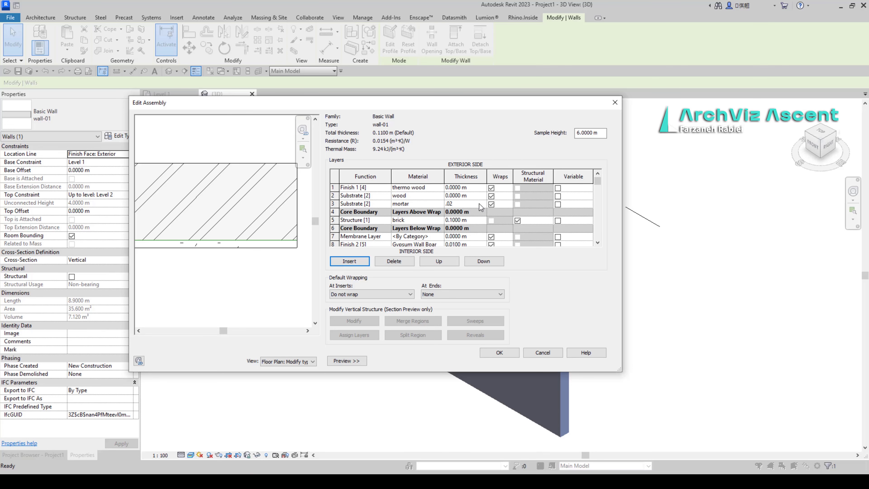
key(Up)
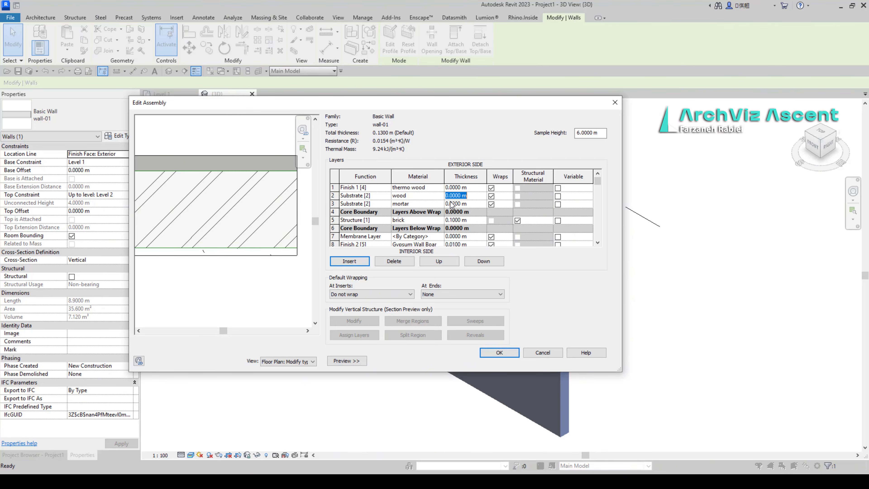
text(.04)
key(Up)
text(.02)
click(499, 353)
- Create parts from the wall and inspect its separate material layers at the upper corner and on the exterior face
click(569, 240)
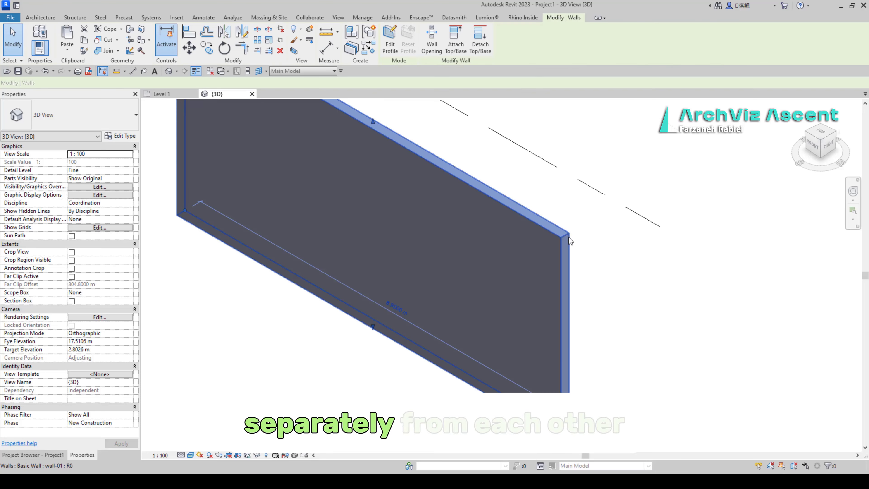
click(365, 51)
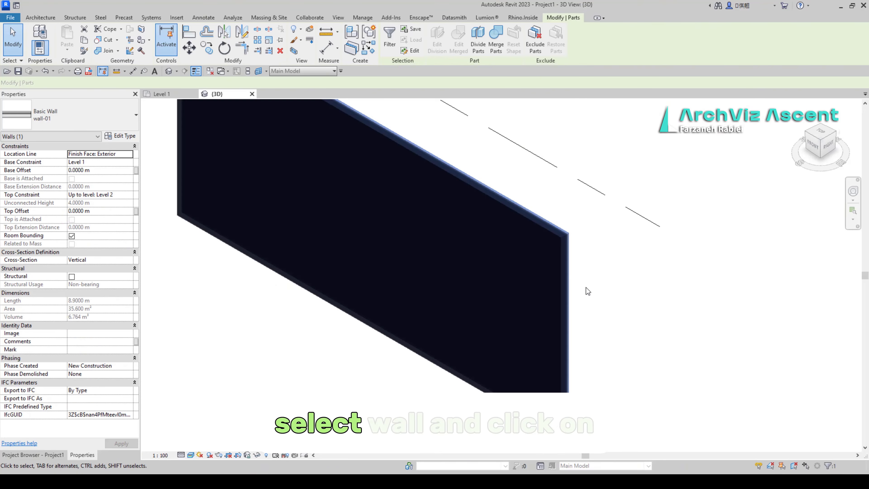
scroll(571, 237, up, 5)
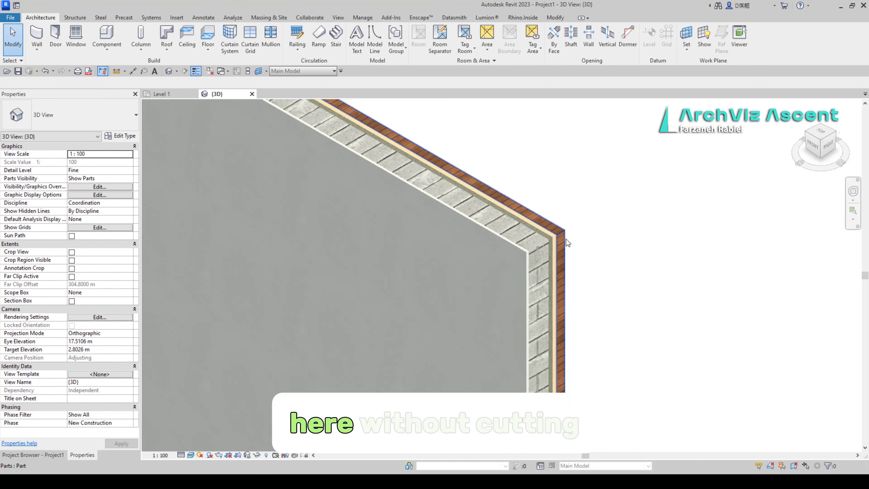
scroll(503, 260, down, 4)
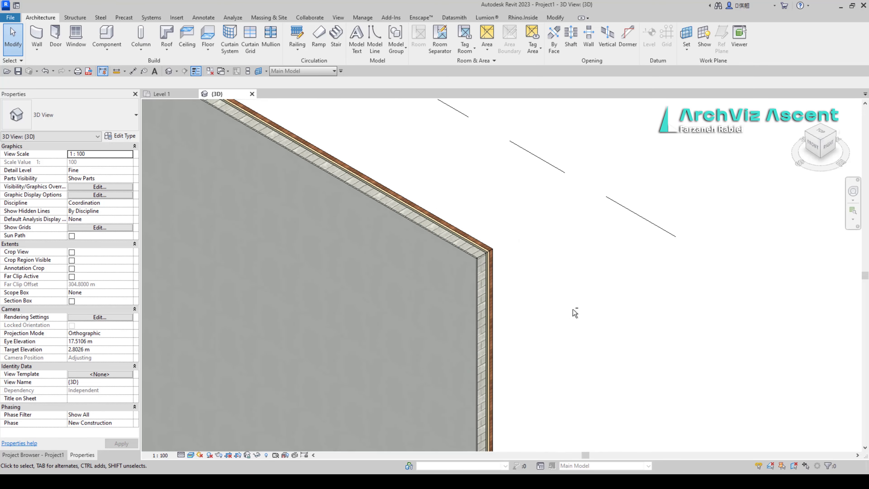
shift+middle_drag(574, 310, 537, 315)
scroll(535, 311, down, 3)
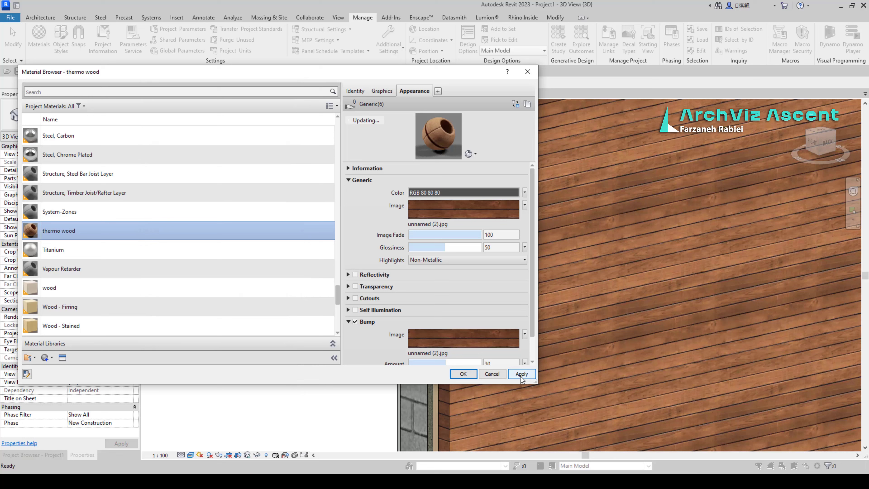
- Apply the thermo wood appearance and set its bump image's sample size to 1 m
click(522, 374)
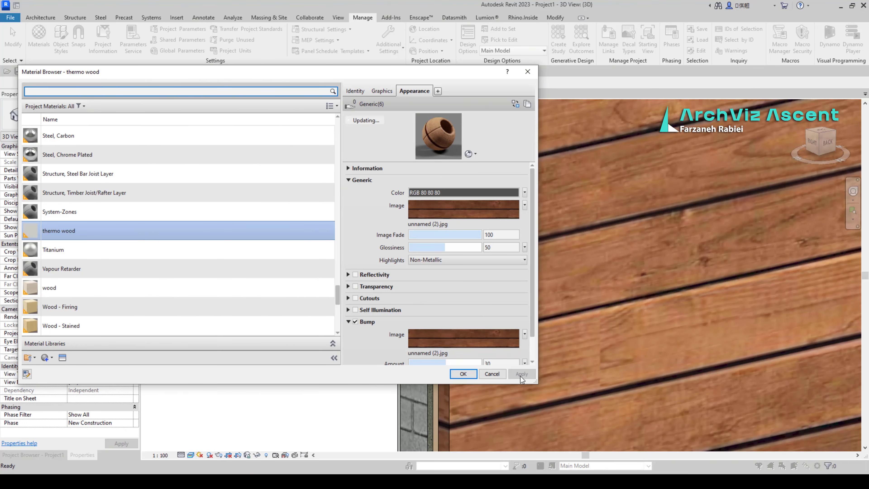
click(437, 338)
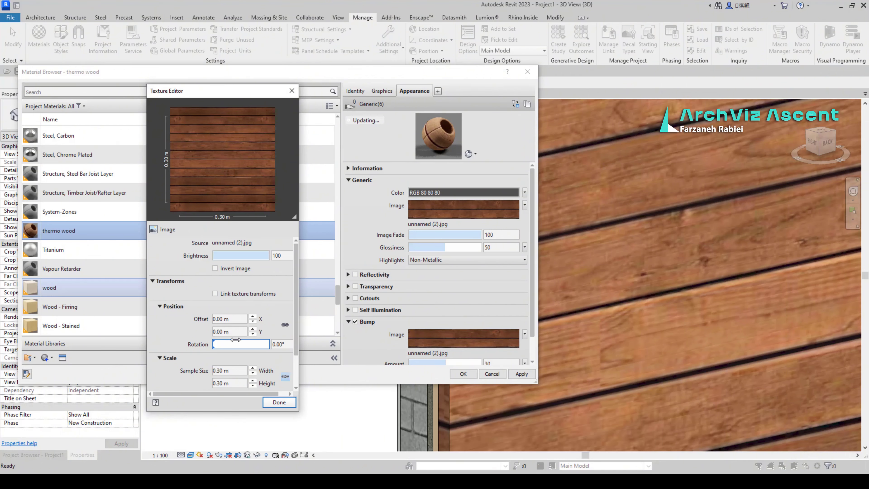
click(237, 367)
text(1)
key(Return)
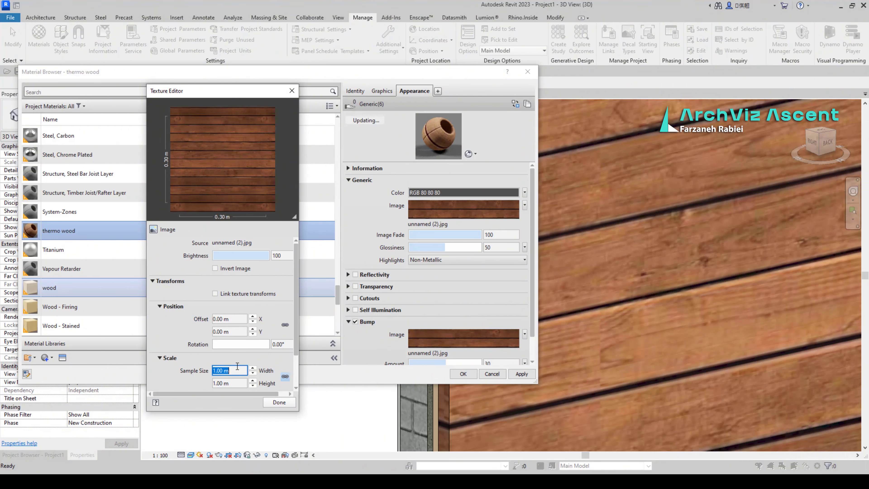
click(278, 403)
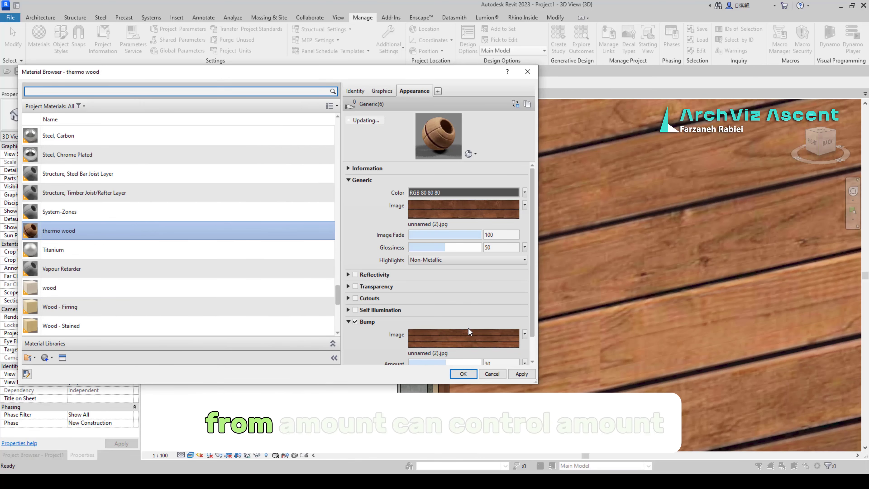
- Raise the thermo wood bump amount to 322, accept the material and inspect the planks on the wall
scroll(468, 328, down, 1)
drag(447, 338, 453, 339)
click(463, 374)
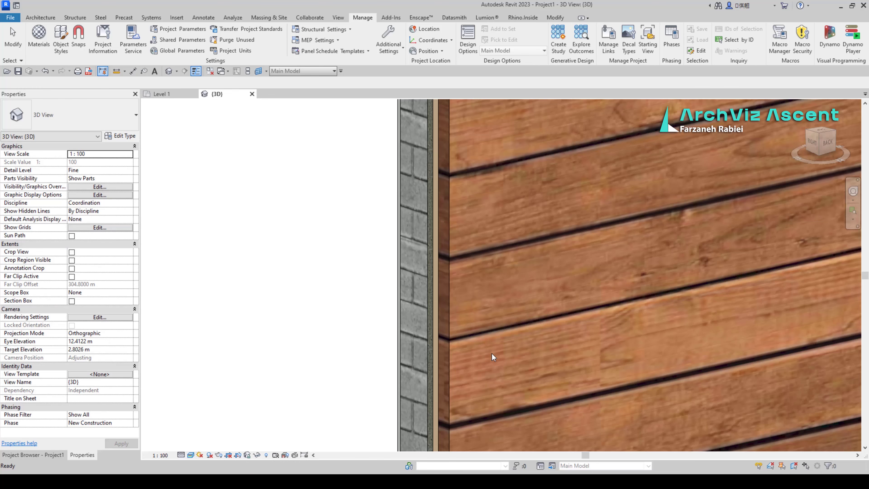
scroll(491, 353, down, 5)
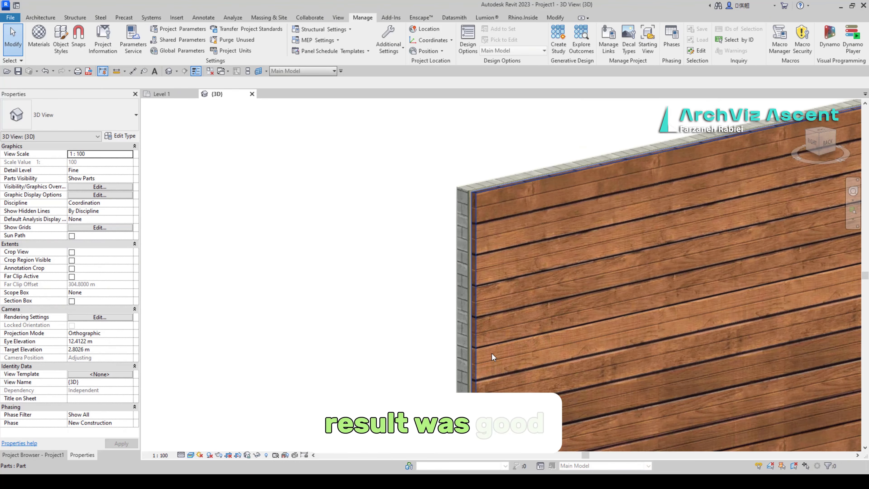
scroll(504, 404, up, 5)
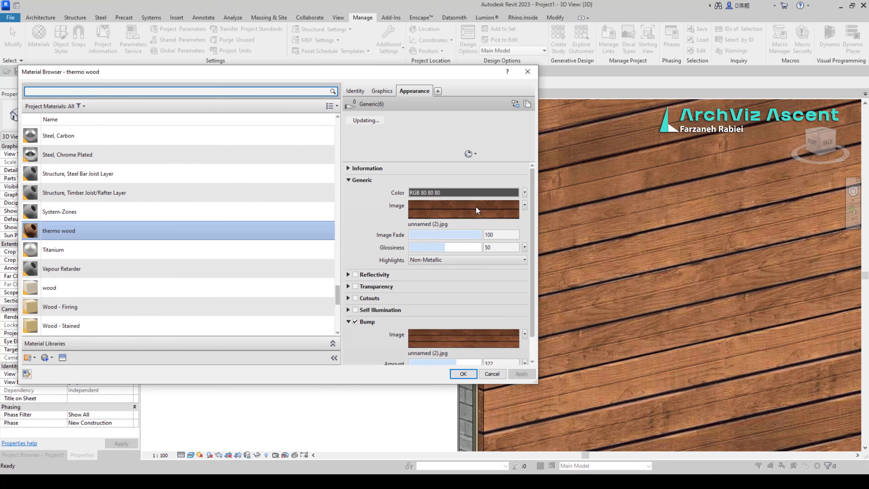
- Set the thermo wood appearance image's sample height to 1 m, matching its width, and accept the material
click(469, 211)
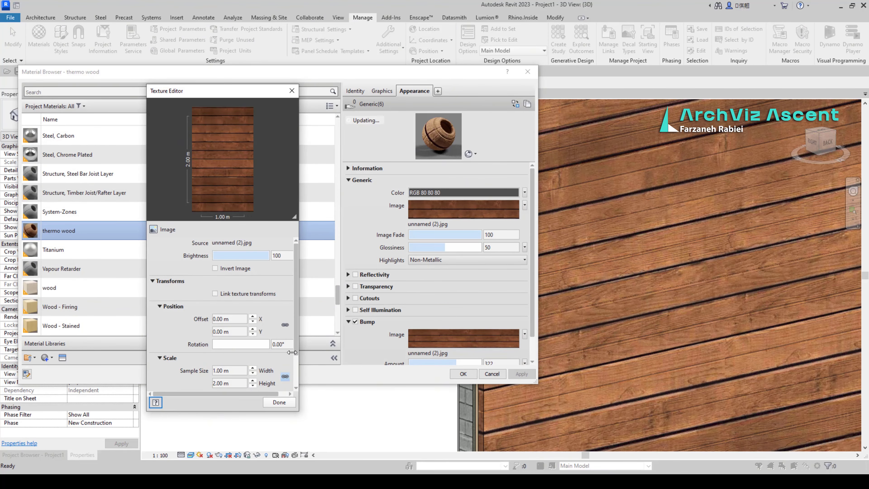
click(242, 383)
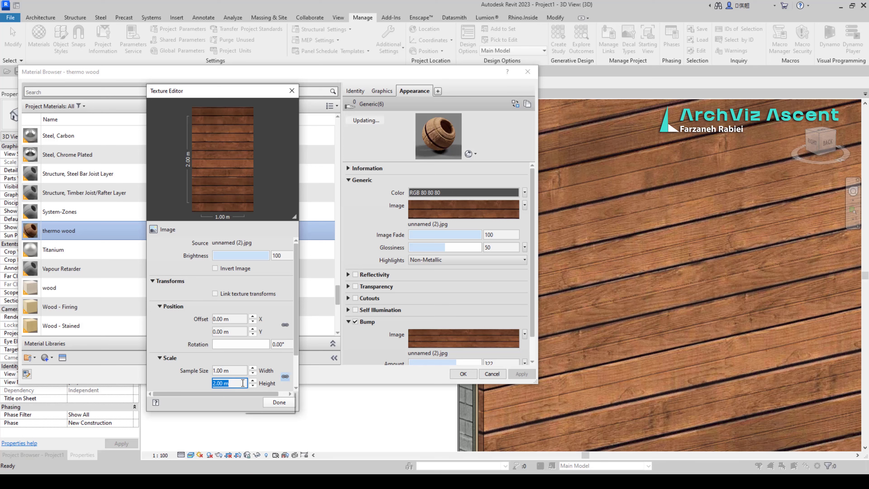
text(1)
key(Return)
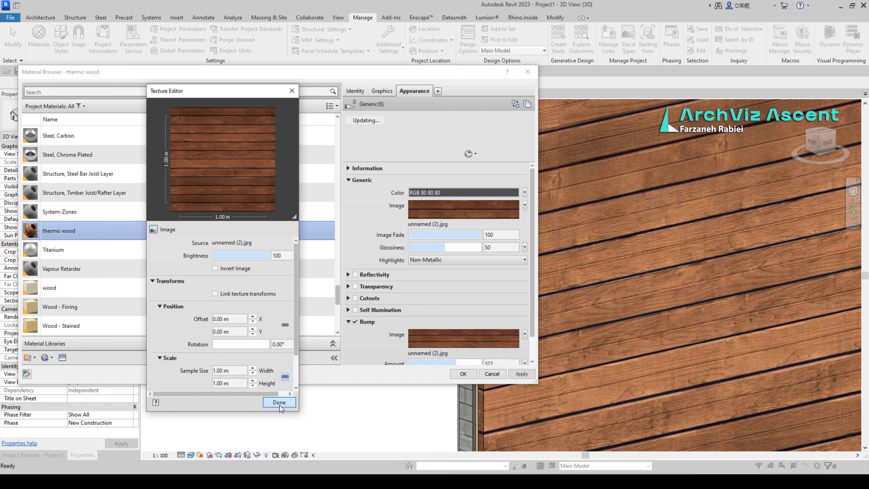
click(280, 402)
click(449, 336)
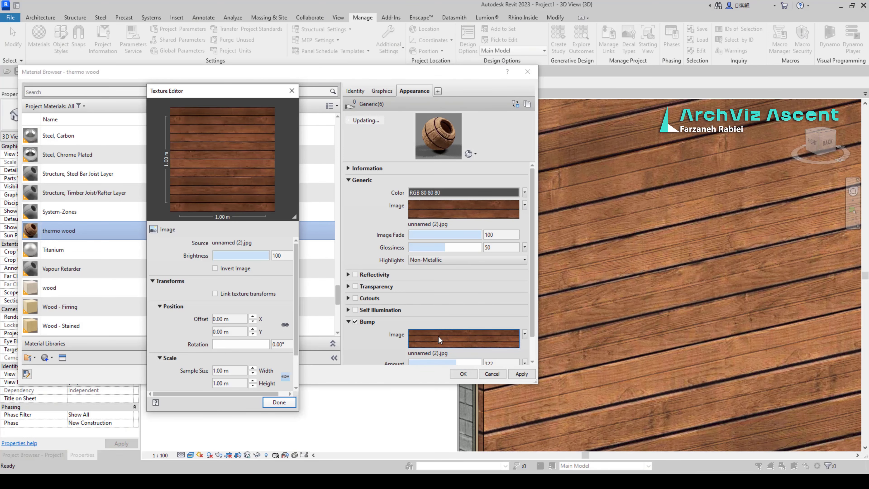
click(278, 401)
click(463, 374)
scroll(431, 291, down, 6)
- Show the thermo wood part's shape handles and pull its end and upper edges inward to expose the layer behind
click(441, 240)
click(71, 260)
drag(439, 247, 480, 239)
drag(622, 106, 623, 133)
click(442, 195)
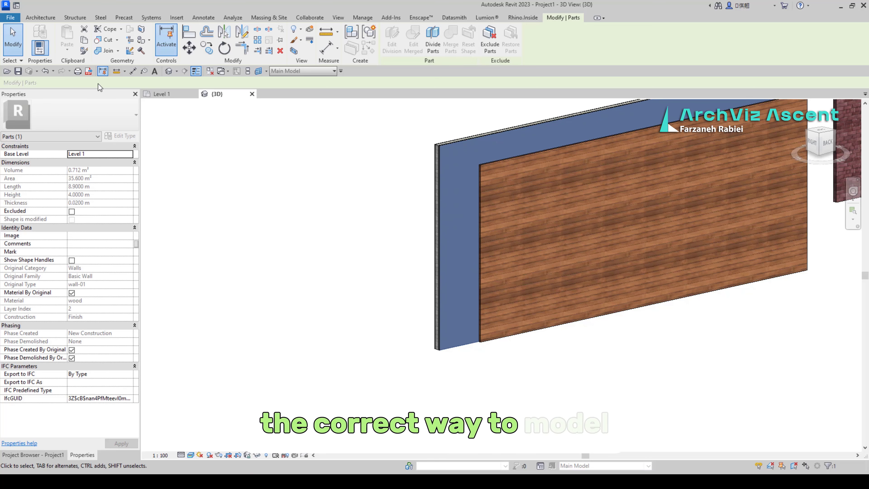
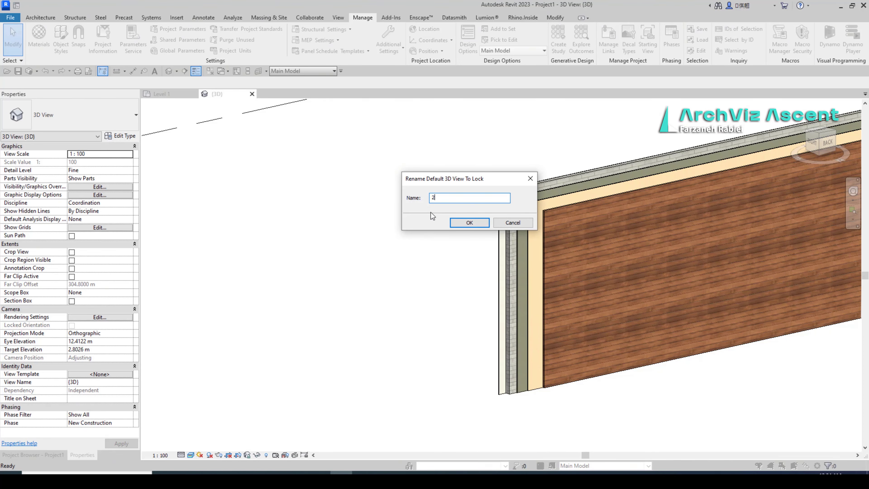
- Lock the 3D view under the name 2 and place a material tag with a leader on the gypsum wall board layer
key(Return)
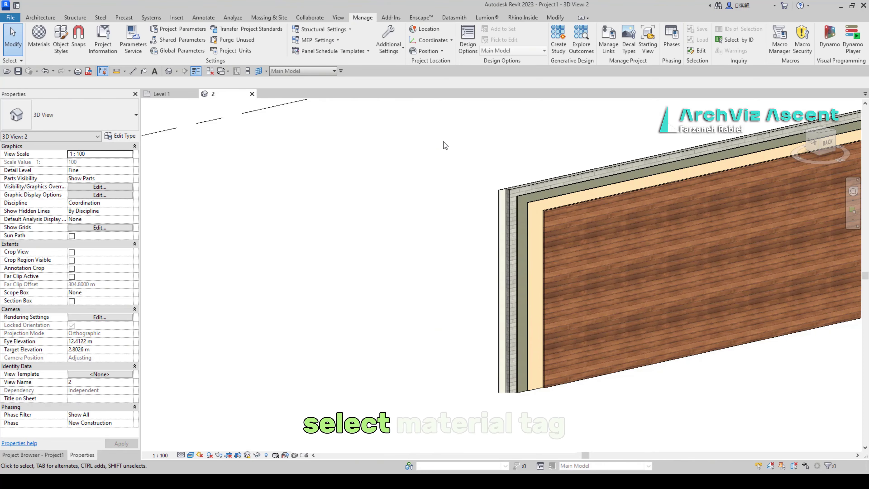
click(202, 18)
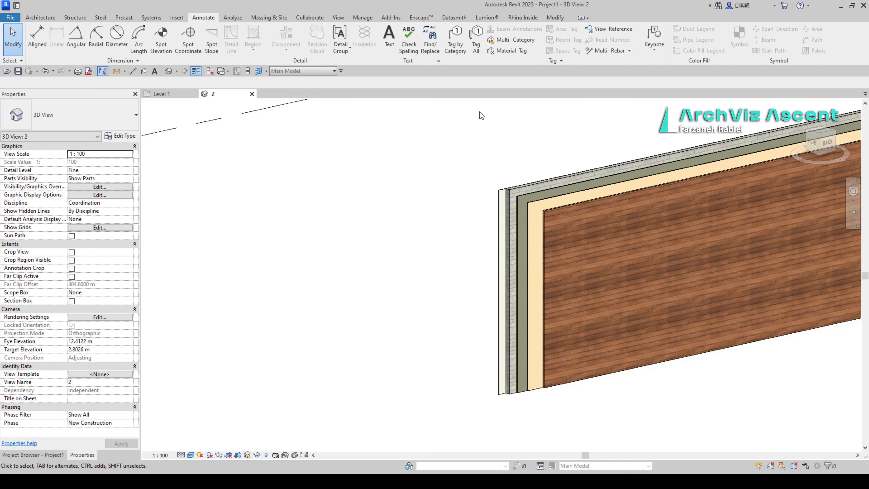
click(504, 53)
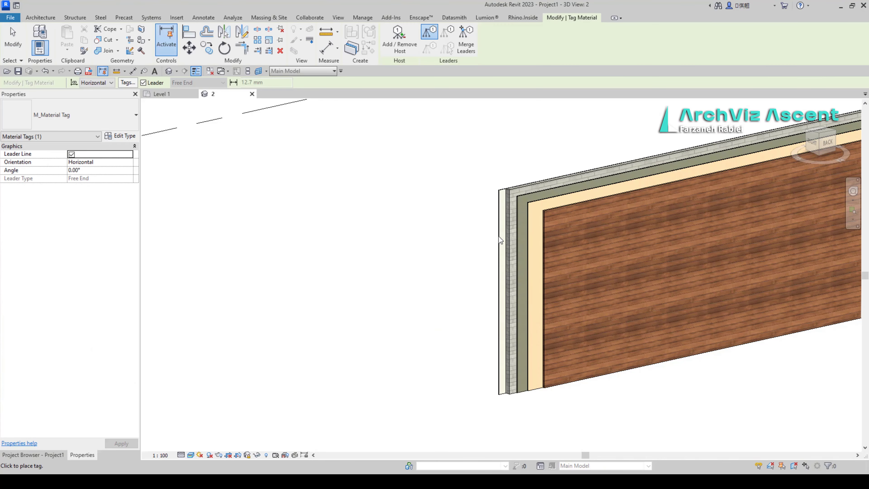
click(502, 219)
click(423, 162)
click(286, 163)
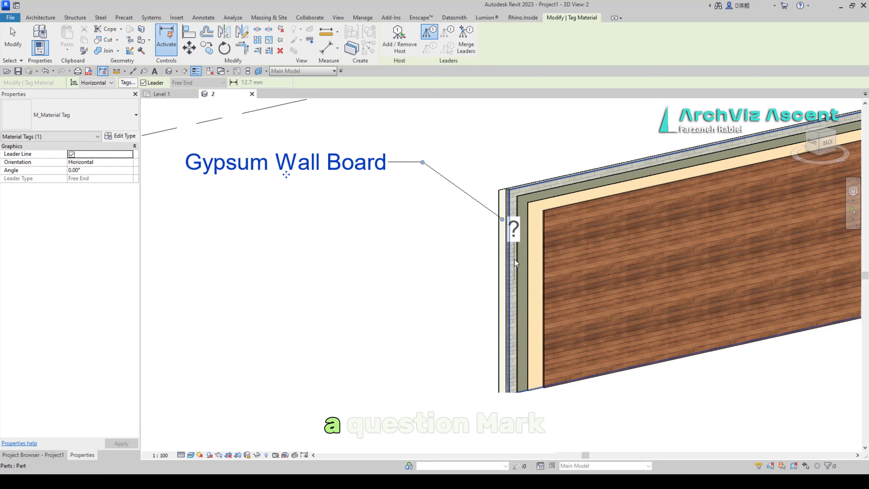
- Place material tags with leaders for the brick, mortar, wood and thermo wood layers beside the wall's stepped end
click(511, 313)
click(425, 230)
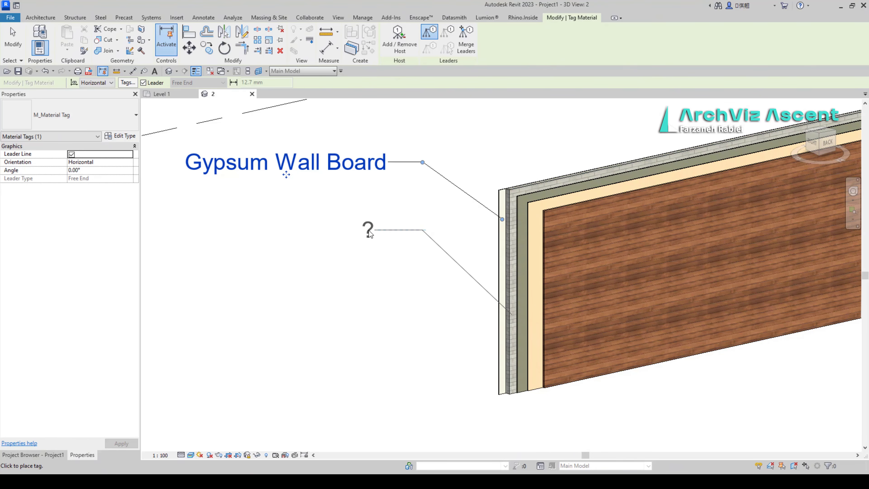
click(374, 230)
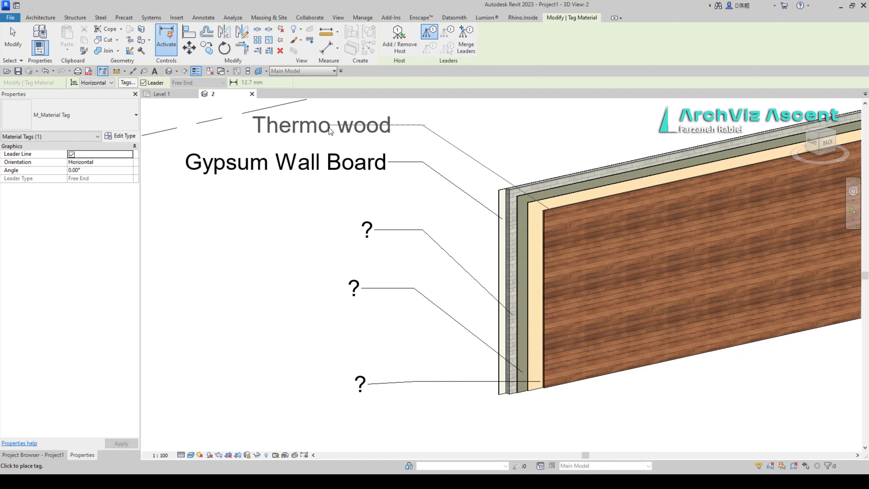
key(Escape)
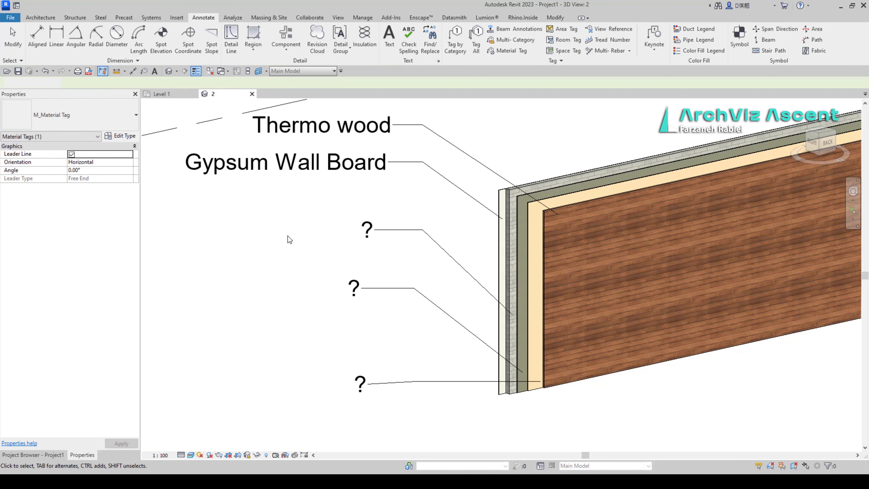
key(Escape)
click(509, 321)
key(Escape)
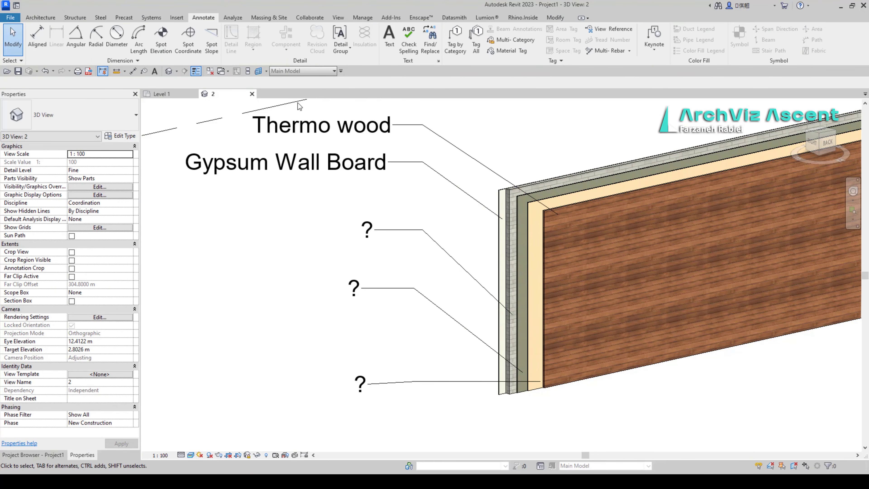
- Open the wall-01 assembly from the Level 1 plan and set the brick material's description to brick
click(161, 94)
click(325, 260)
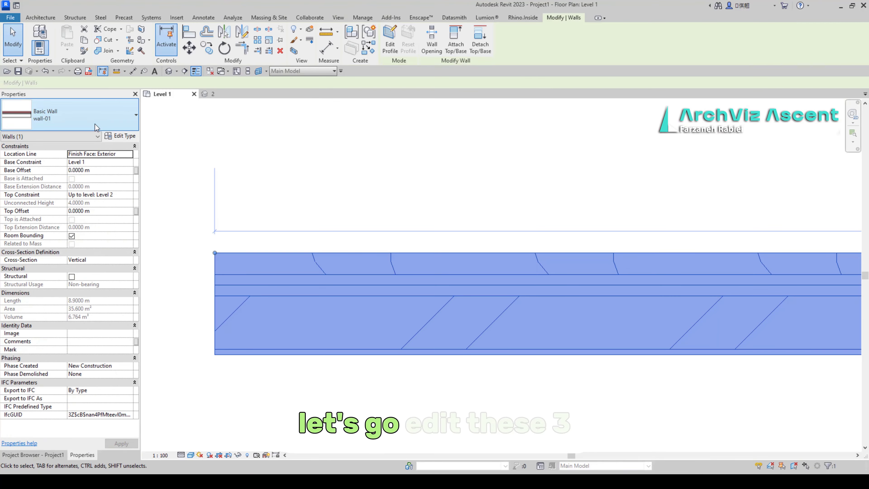
click(119, 138)
click(469, 171)
click(424, 221)
click(437, 222)
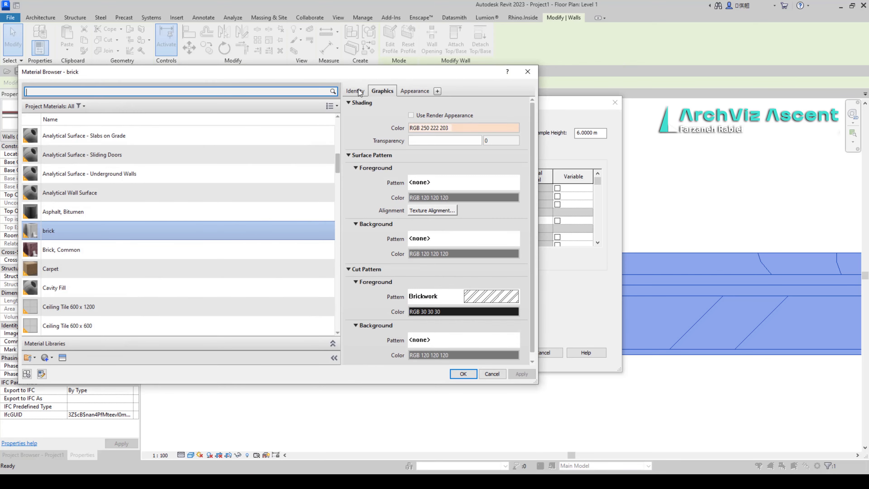
click(357, 90)
click(443, 104)
key(ctrl+c)
click(431, 132)
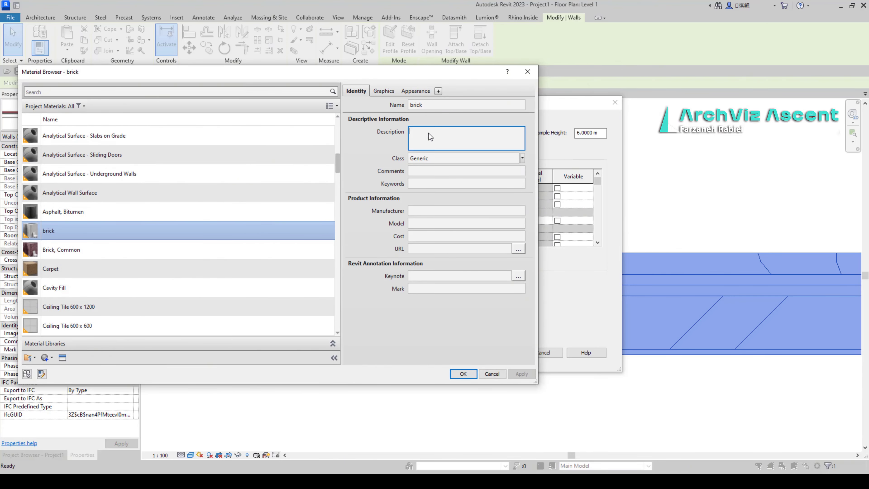
key(ctrl+v)
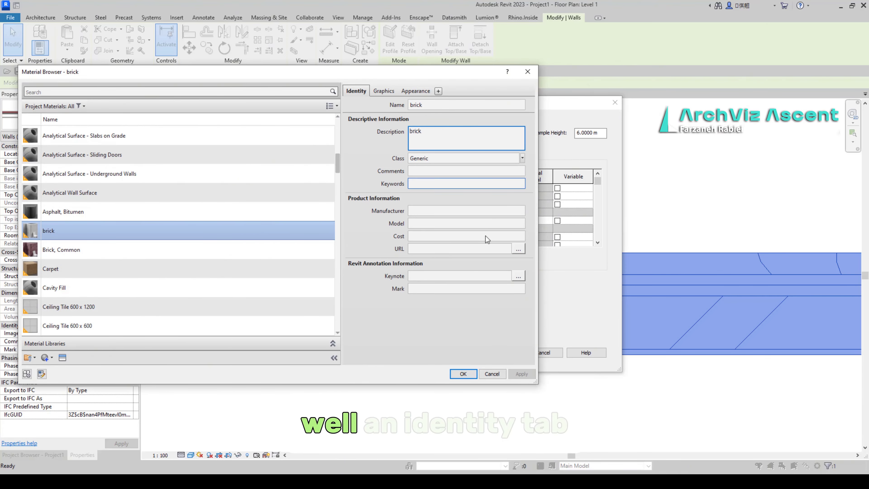
click(462, 374)
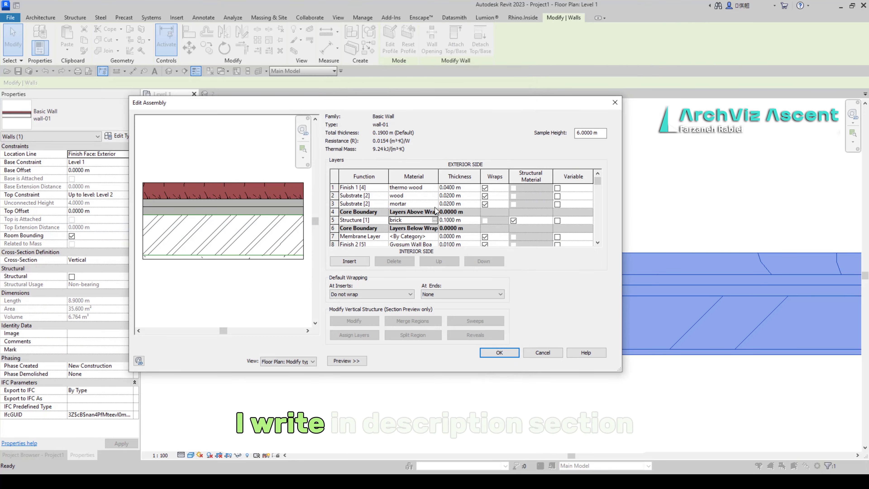
- Set the mortar material's shading color to RGB 195 195 195
click(414, 203)
click(434, 204)
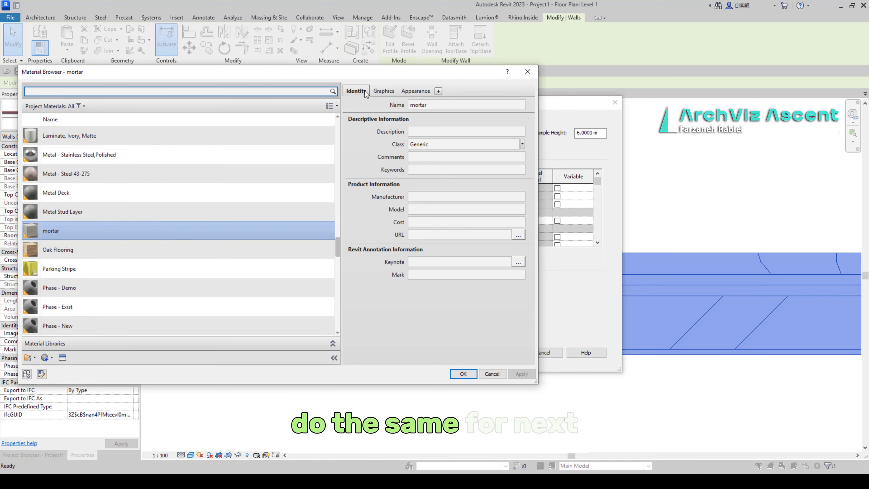
click(383, 91)
click(355, 92)
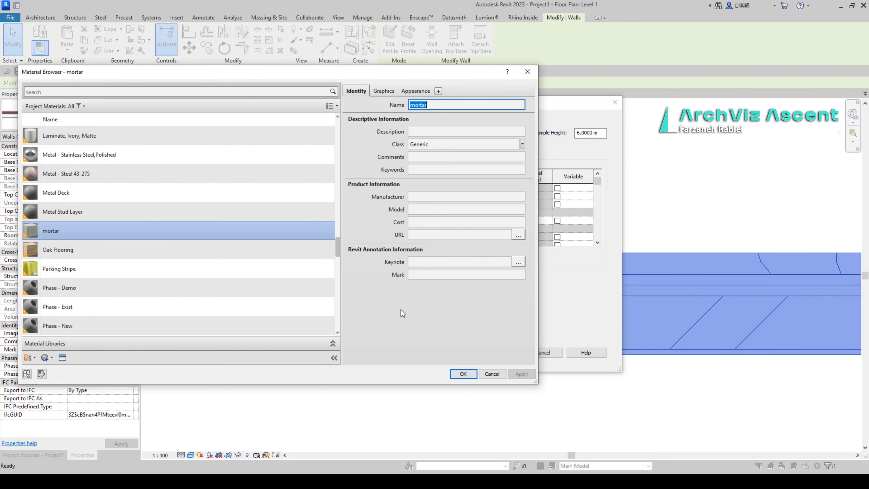
click(384, 91)
click(463, 128)
drag(380, 202, 379, 179)
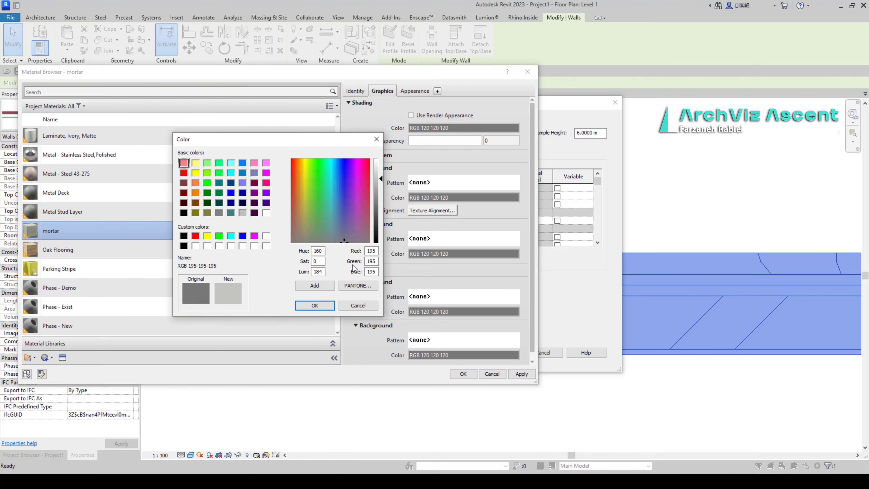
click(325, 306)
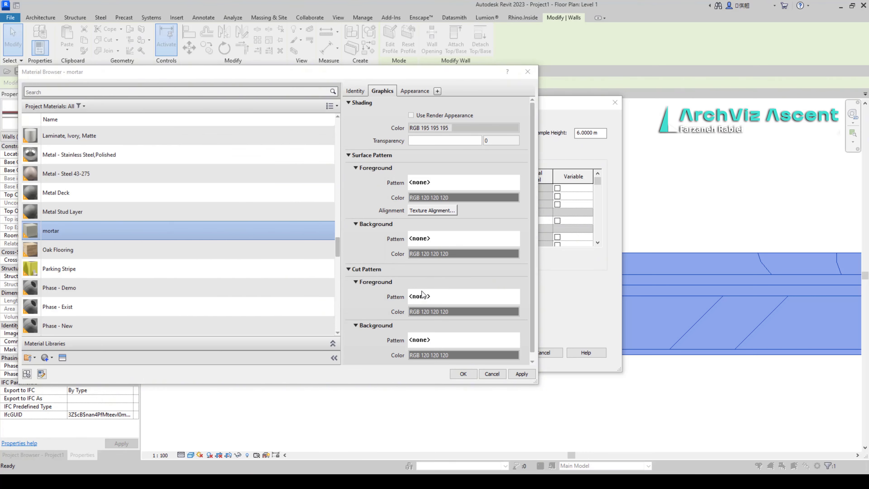
- Give the mortar material a black Concrete foreground cut pattern and accept it
click(423, 295)
click(289, 247)
click(285, 317)
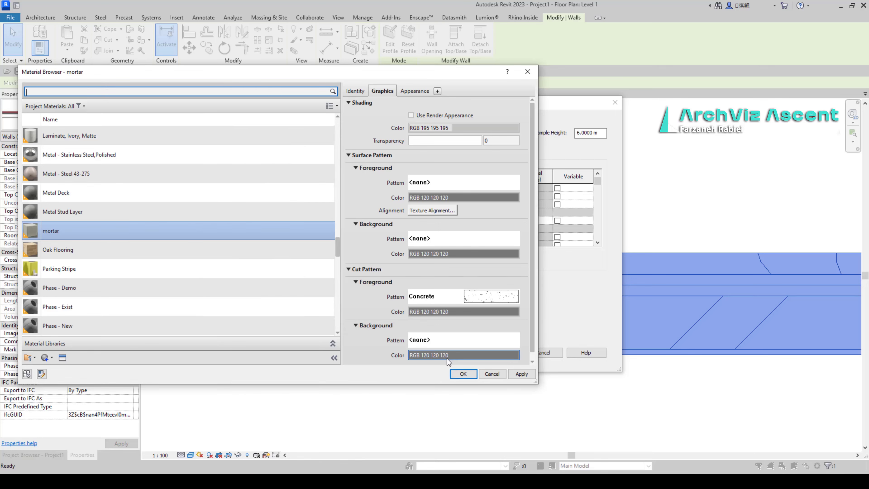
click(479, 311)
click(184, 236)
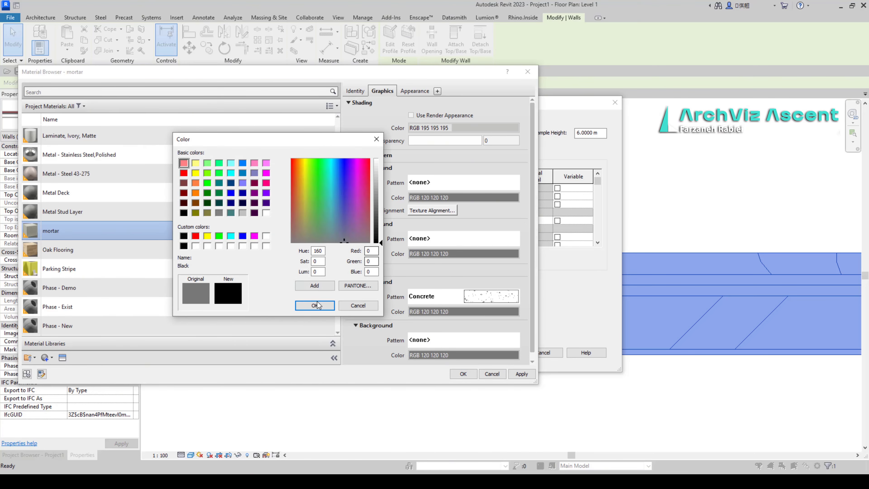
click(315, 305)
click(463, 374)
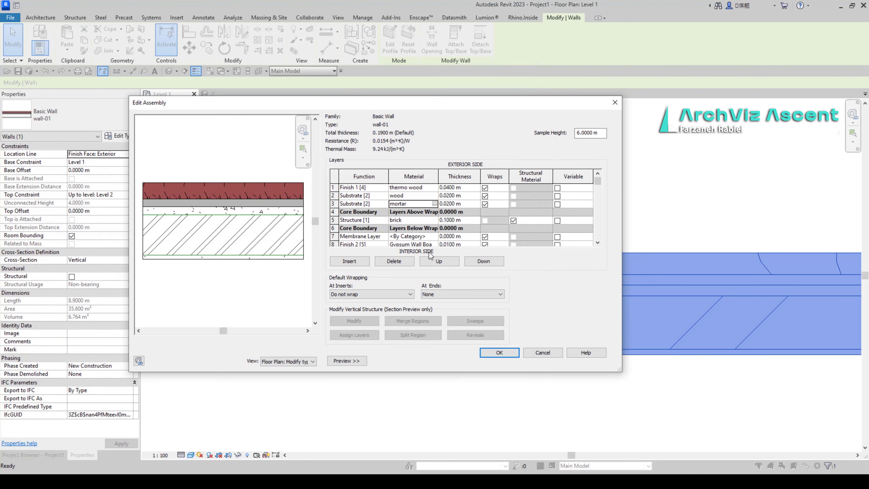
- Set the wood material's shading color to RGB 243 220 150
click(424, 197)
click(434, 195)
click(464, 128)
click(195, 173)
drag(305, 167, 301, 175)
drag(378, 168, 379, 178)
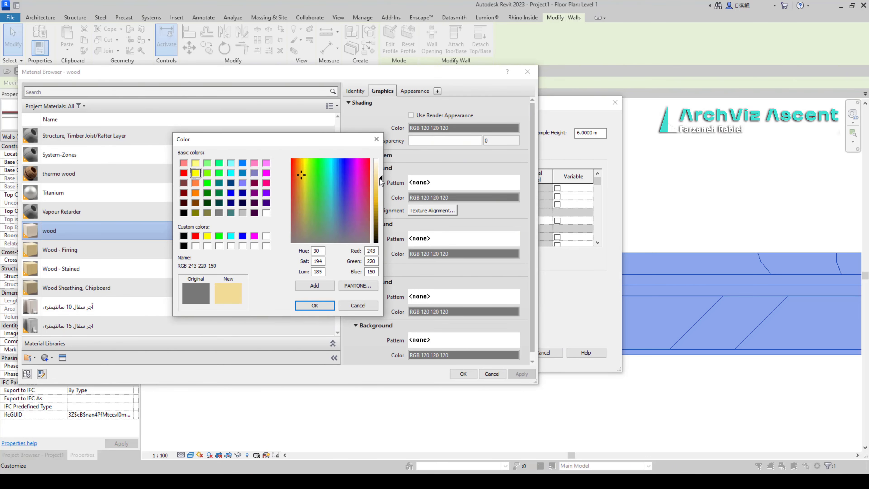
click(315, 305)
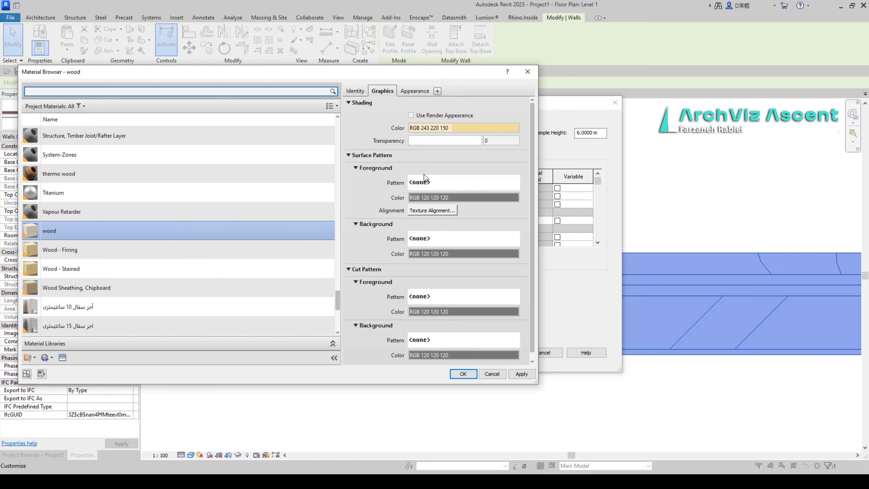
- Give the wood material a black Wood 2 foreground cut pattern and accept it
click(433, 294)
scroll(308, 262, down, 3)
scroll(308, 250, up, 2)
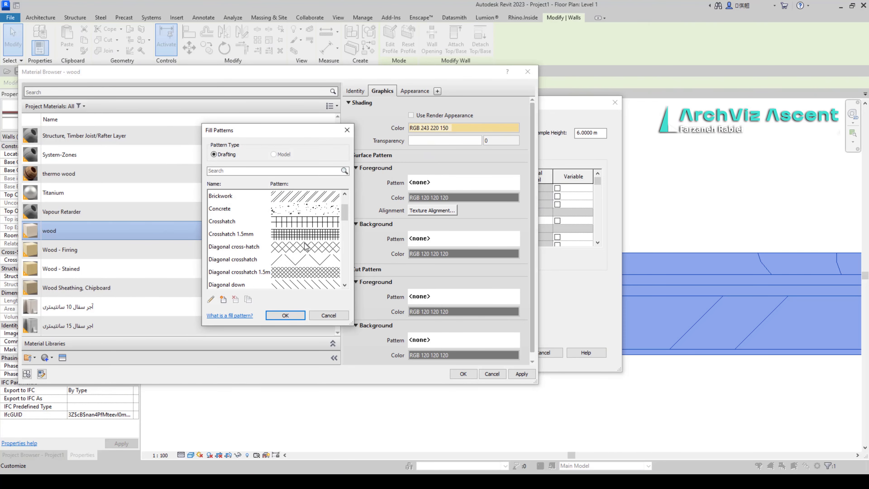
scroll(305, 246, down, 9)
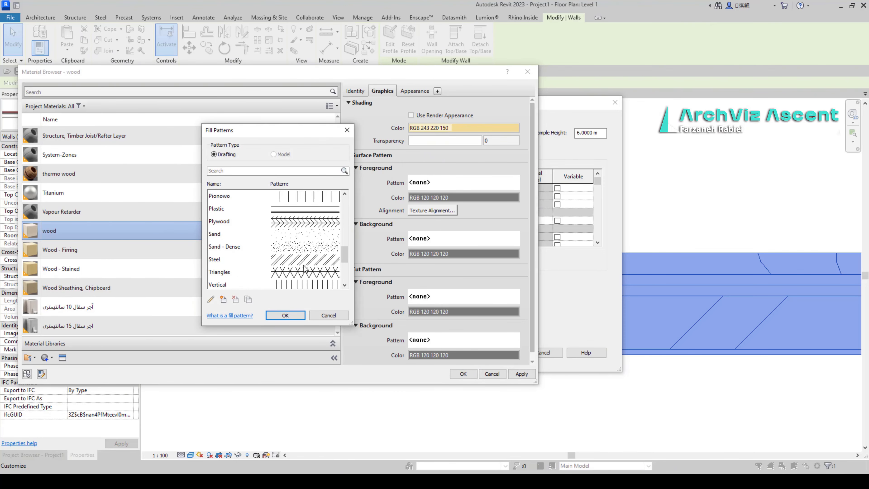
click(305, 260)
click(286, 315)
click(464, 311)
click(315, 305)
click(463, 373)
- Set the Wood 2 fill pattern's import scale to .25 and apply it to the wood material's cut foreground
click(433, 296)
click(210, 299)
drag(303, 289, 263, 279)
text(.25)
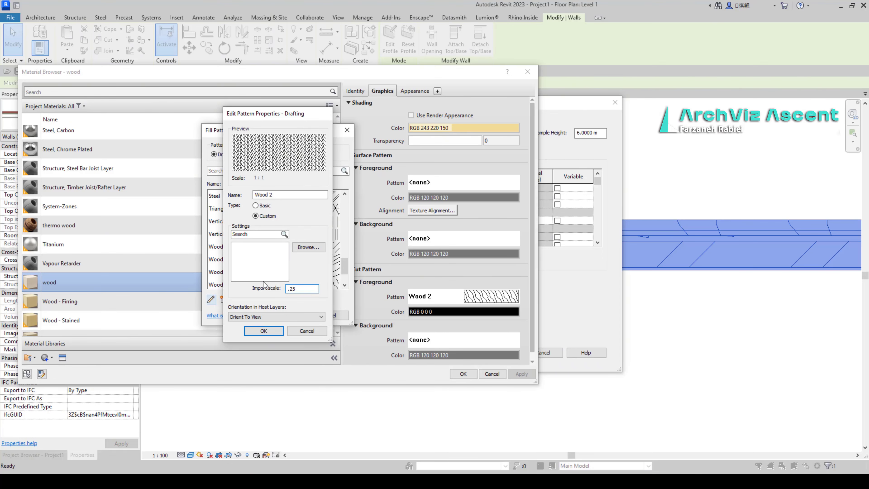
click(264, 331)
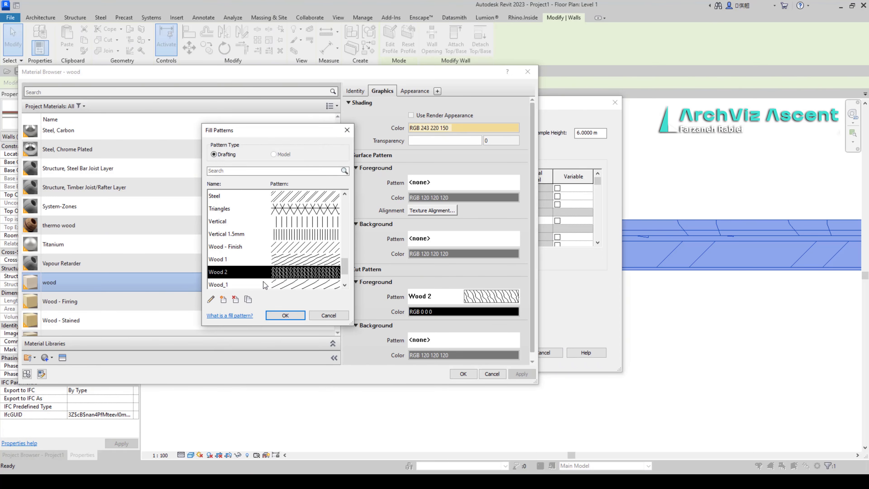
key(Return)
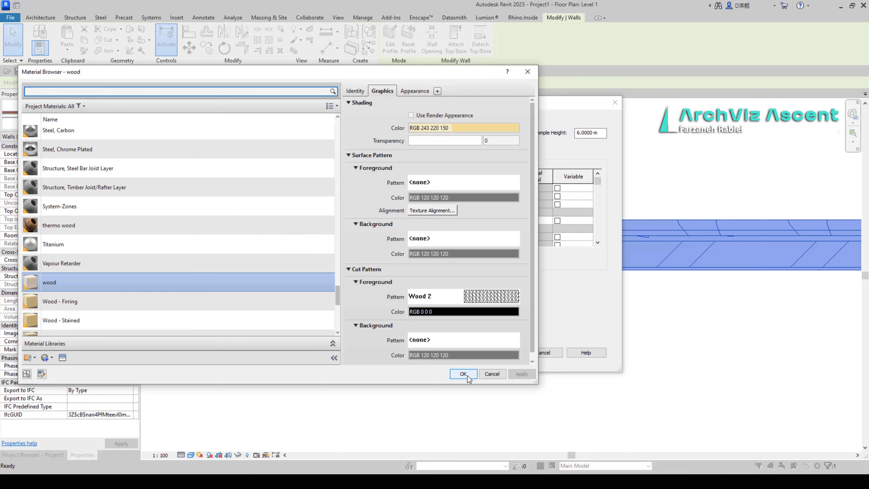
- Accept the wood material and the wall-01 type changes, and return to 3D view 2 to check the tags
click(463, 374)
click(500, 353)
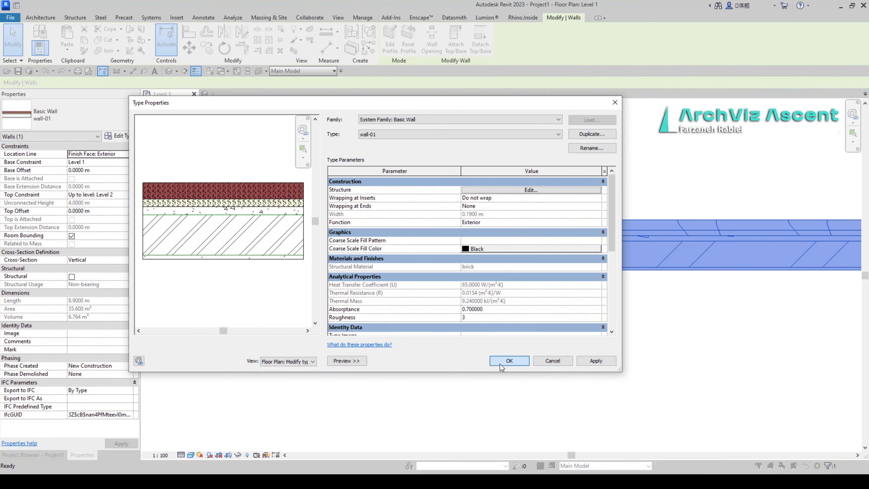
click(501, 361)
click(336, 144)
click(219, 95)
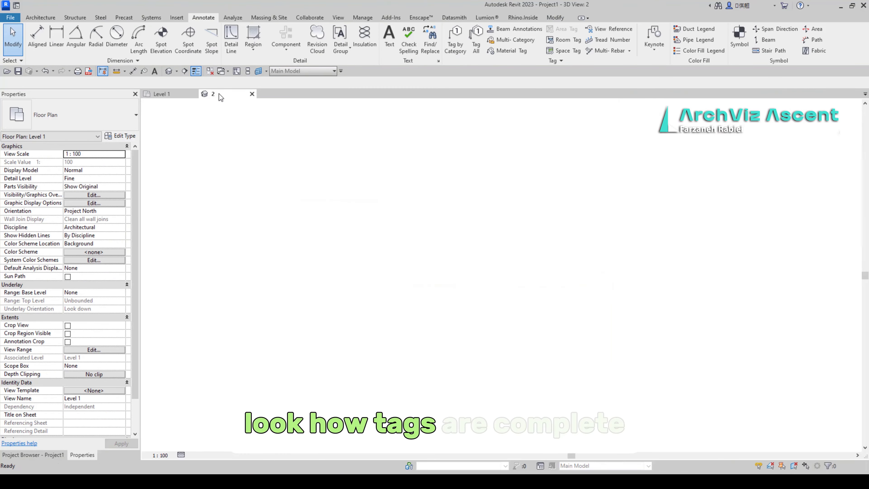
- Draw a building section across the layered wall in the Level 1 plan and open its section view
scroll(444, 298, down, 2)
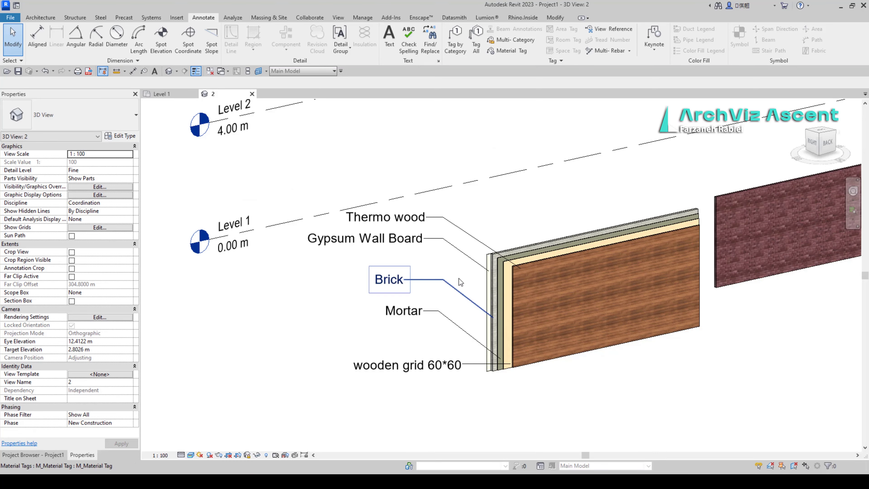
click(161, 94)
scroll(250, 267, up, 4)
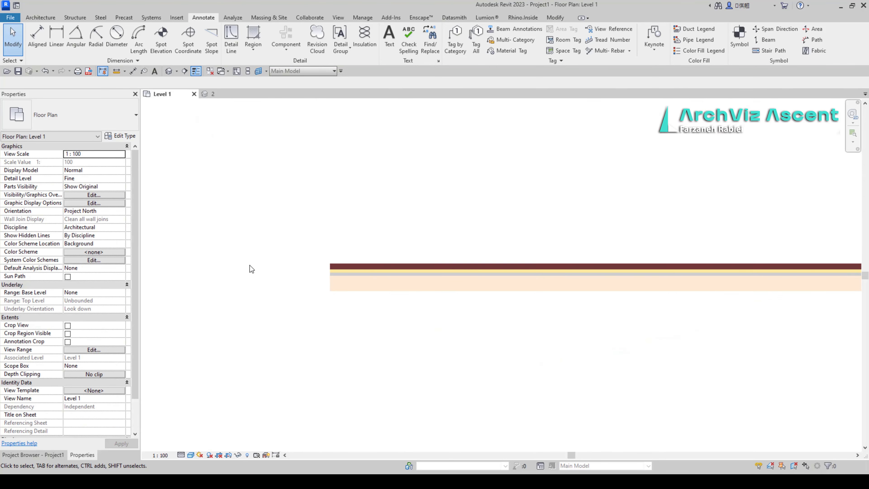
click(185, 71)
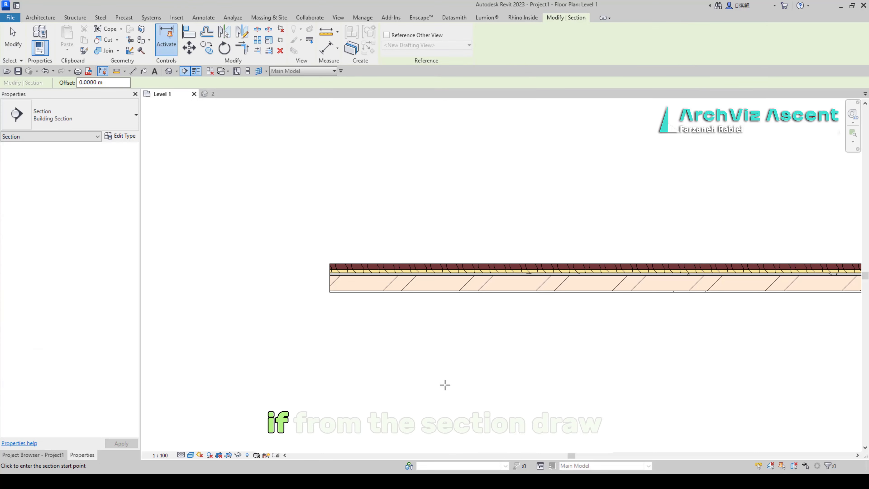
click(464, 377)
click(466, 166)
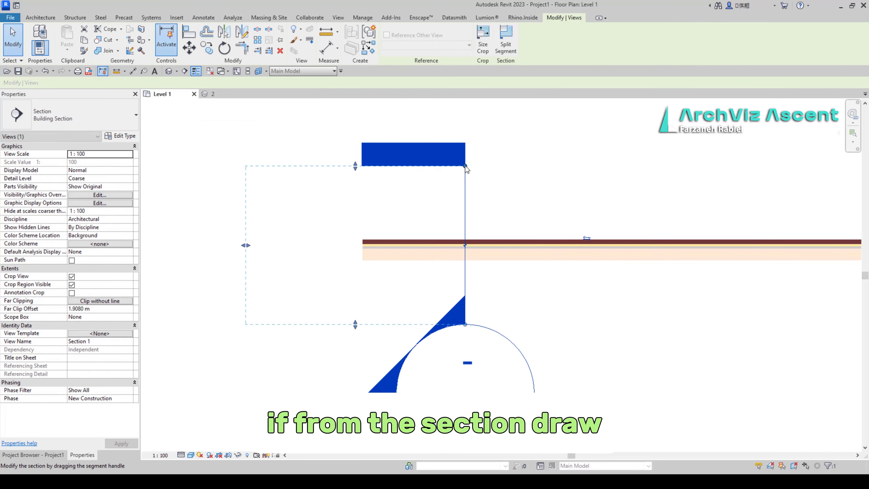
scroll(465, 165, down, 1)
key(Escape)
double_click(406, 315)
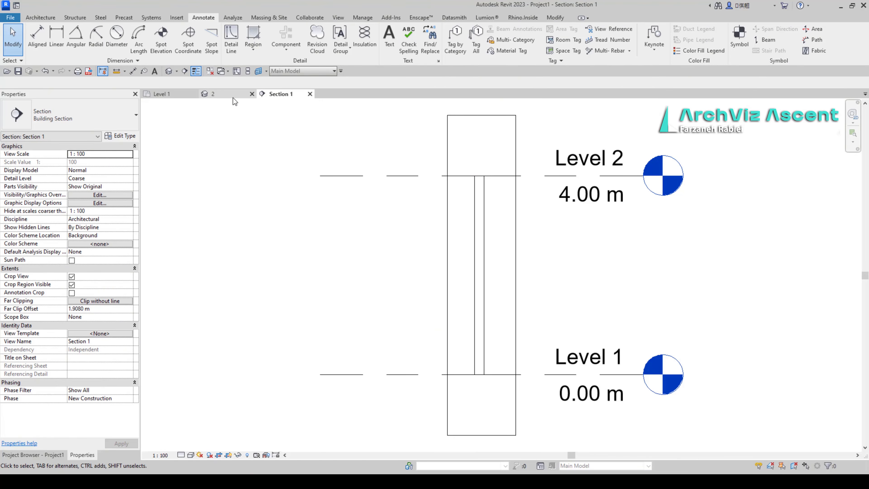
- Close 3D view 2, tile the Level 1 plan beside Section 1, and set the section view to Fine detail
click(165, 93)
click(252, 94)
key(w)
key(t)
click(546, 455)
click(559, 446)
scroll(629, 256, up, 2)
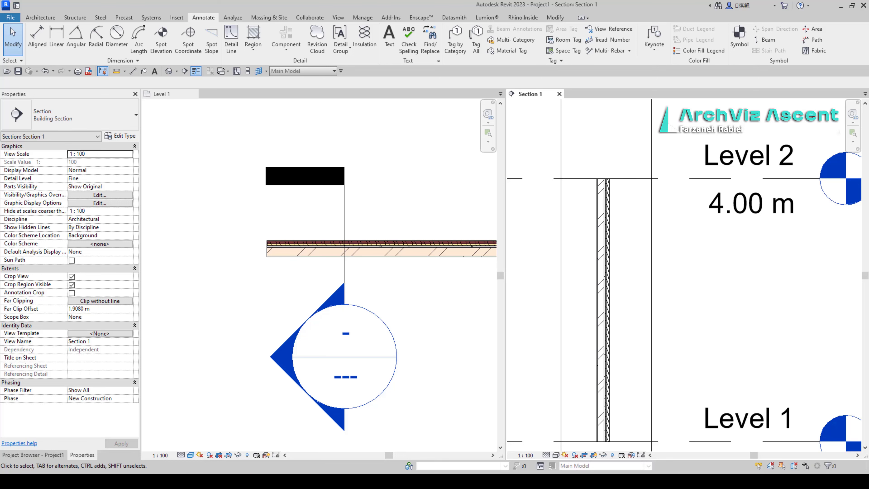
- Set the section view's visual style to Realistic and widen its crop region on the Thermo wood side of the wall
click(556, 455)
click(581, 444)
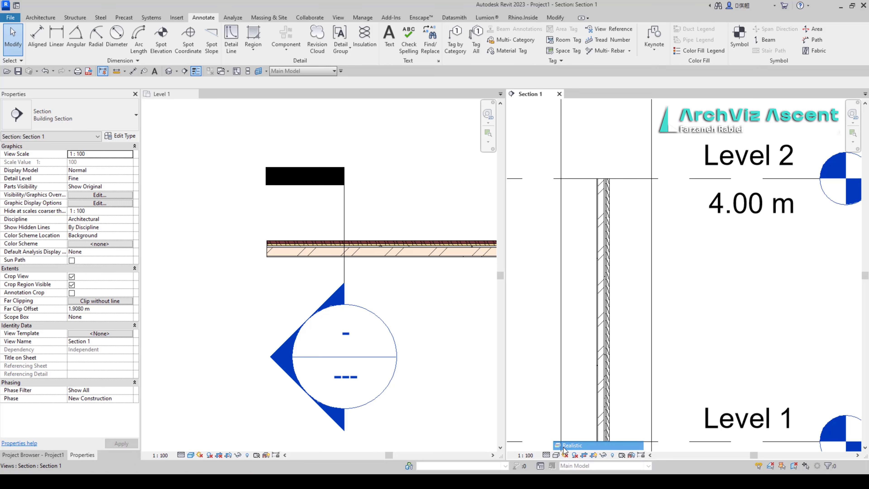
scroll(589, 187, up, 2)
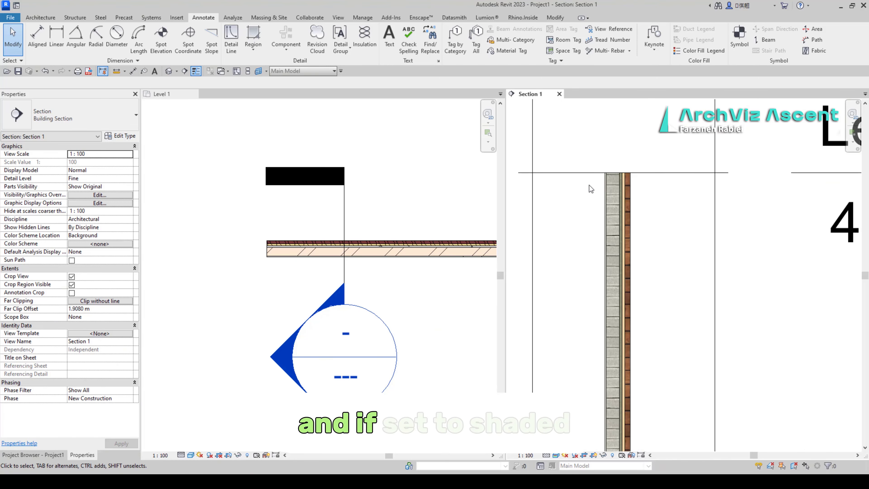
scroll(586, 273, down, 2)
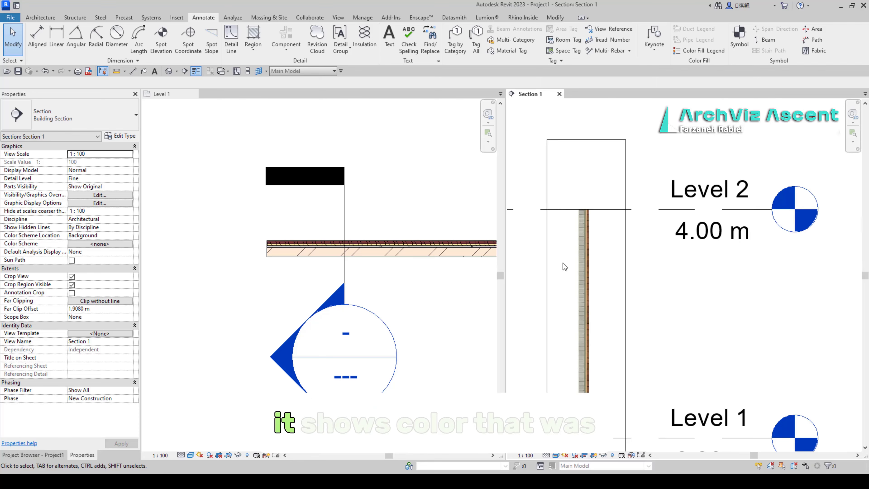
click(626, 357)
drag(662, 322, 801, 322)
click(629, 284)
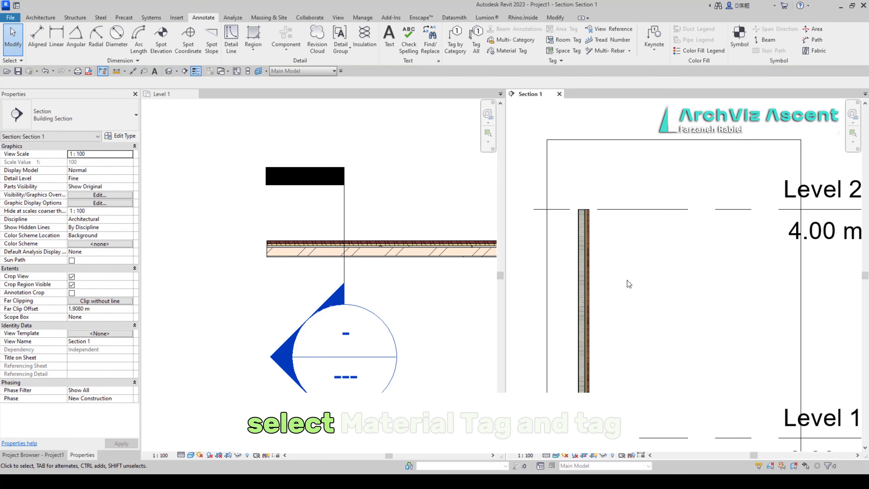
- Place a material tag with a horizontal leader on the Brick layer in the section view
click(510, 51)
scroll(635, 249, up, 2)
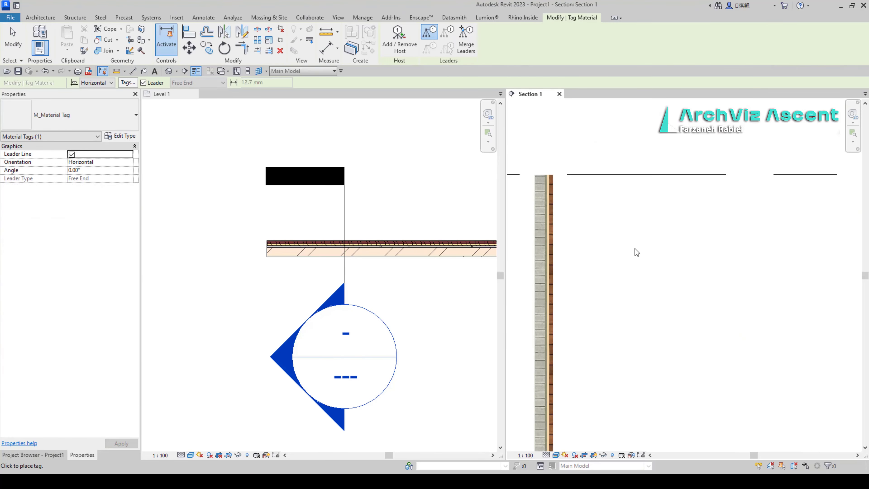
click(539, 230)
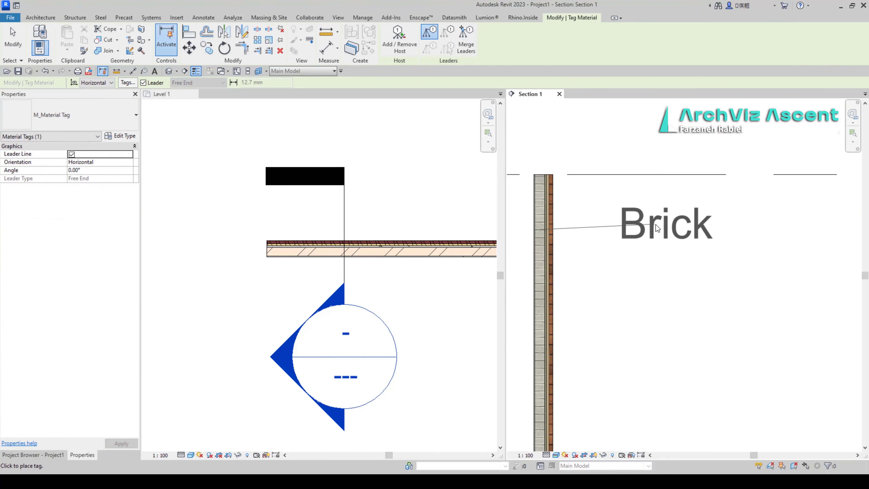
click(691, 232)
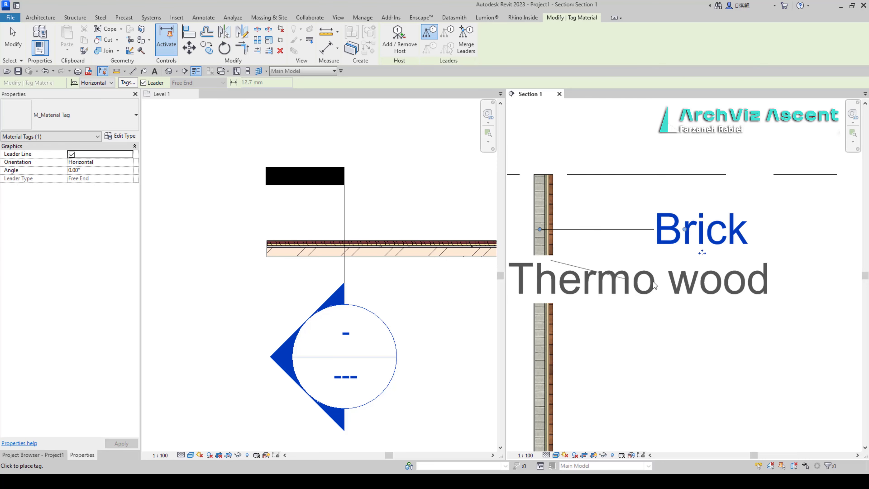
key(Escape)
key(Escape)
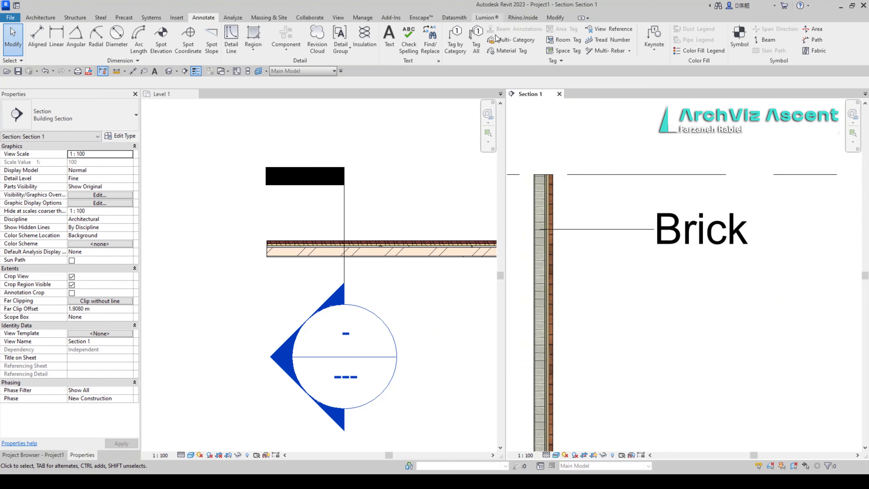
- Add material tags for the Thermo wood and wooden grid 60*60 layers below the Brick tag in the section
click(510, 52)
scroll(554, 352, down, 2)
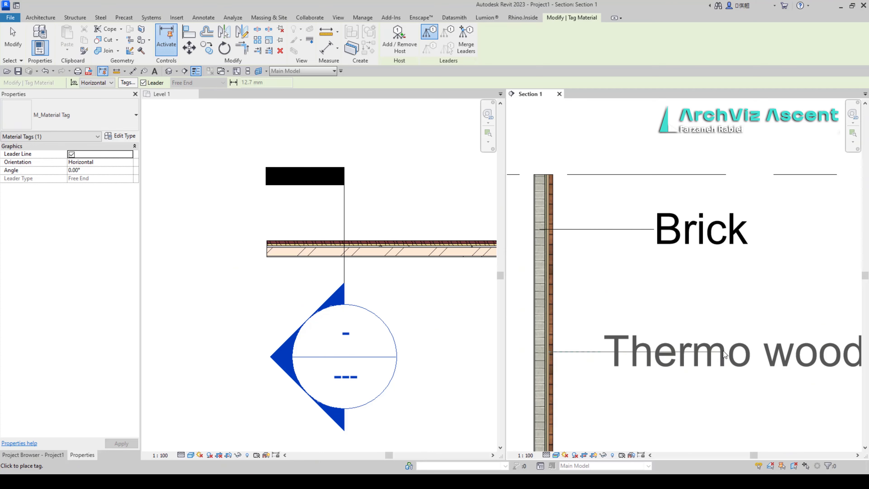
scroll(640, 346, down, 2)
scroll(639, 347, up, 1)
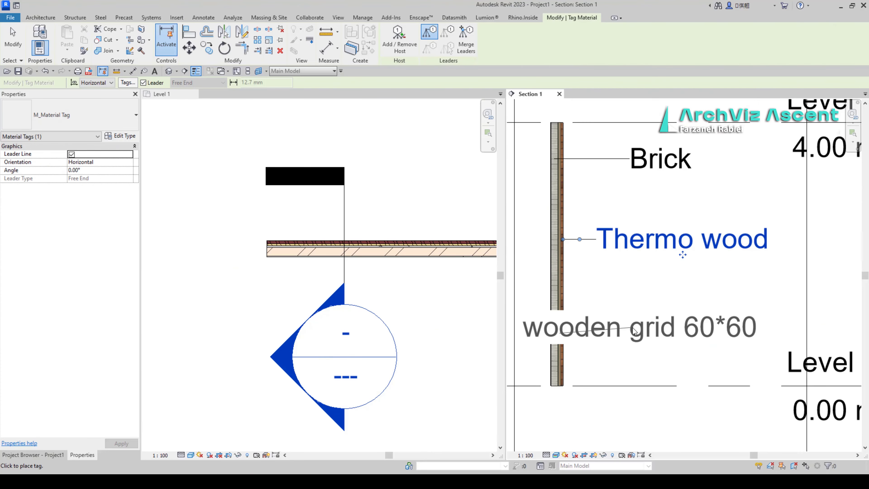
click(683, 338)
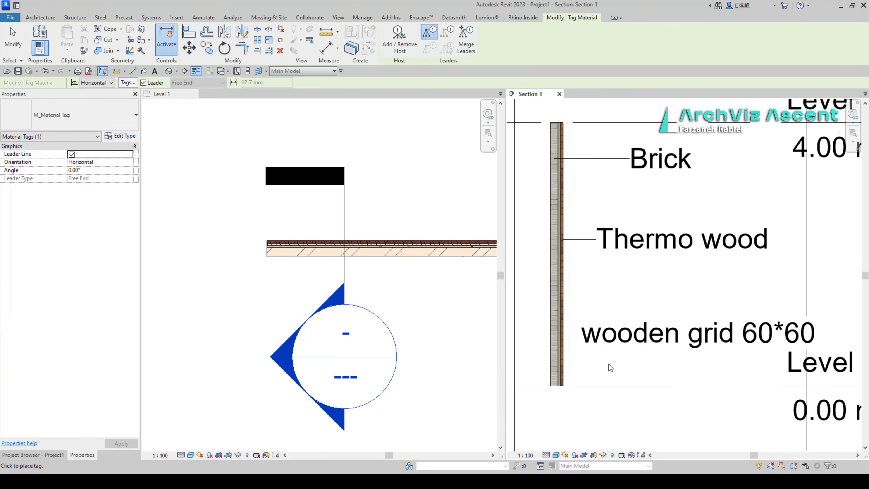
- Set the section view's scale to 1 : 50
click(525, 455)
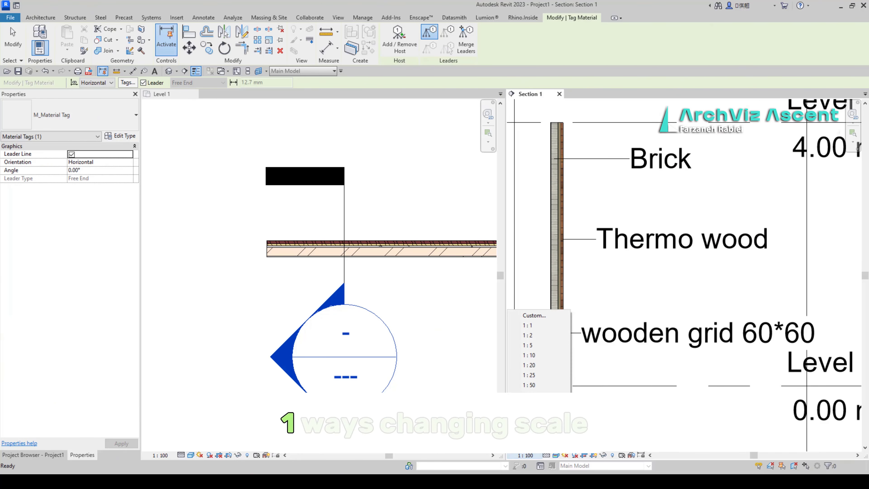
click(533, 387)
scroll(600, 365, down, 2)
- Open the wall-01 type properties from the Level 1 plan and inspect the layers in the Section: Modify type preview
click(348, 219)
scroll(349, 235, down, 5)
scroll(557, 256, up, 3)
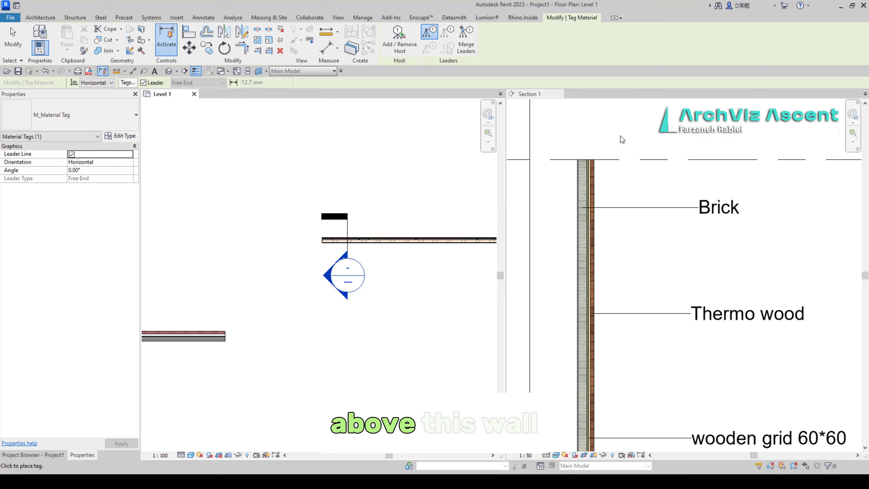
key(Escape)
key(Escape)
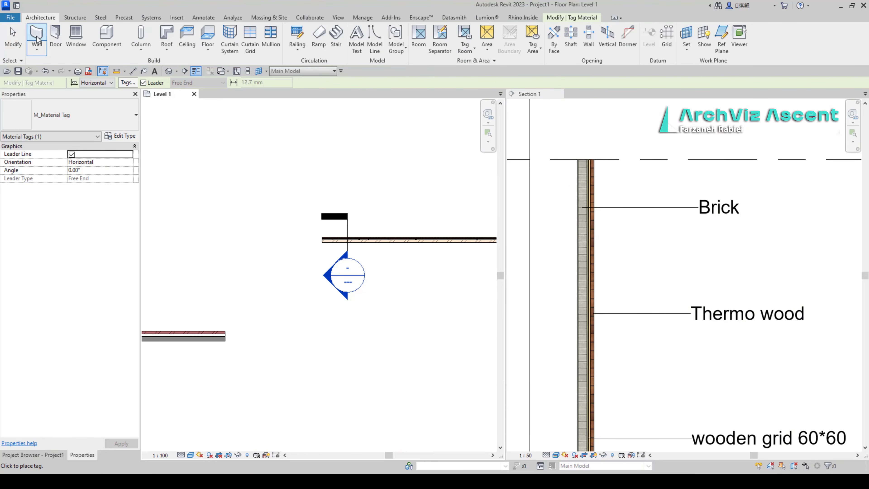
click(401, 241)
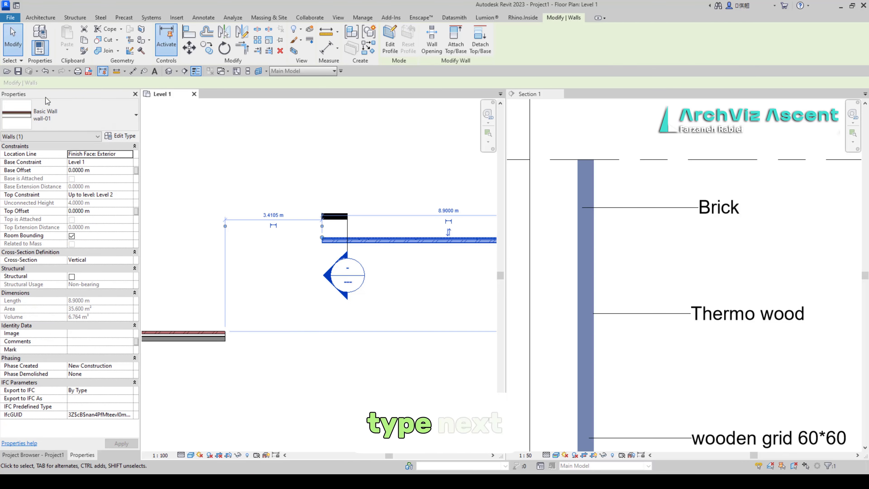
click(122, 136)
click(289, 361)
click(289, 375)
scroll(210, 303, up, 5)
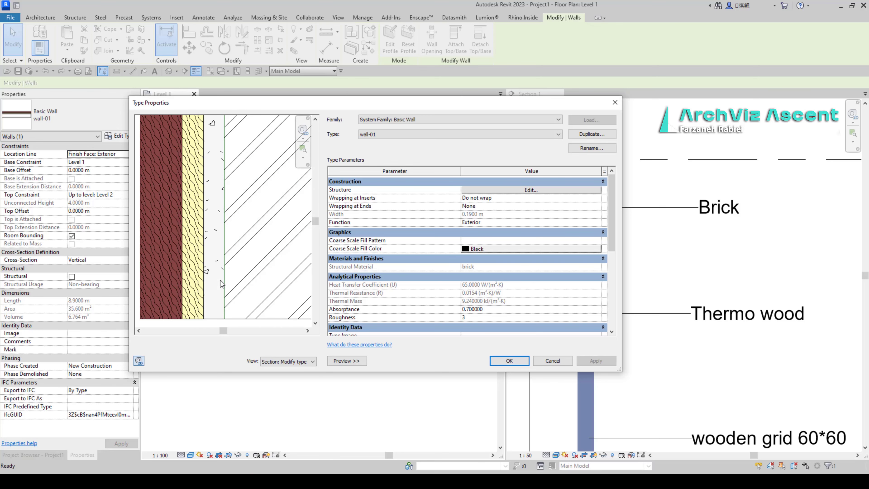
scroll(232, 280, down, 4)
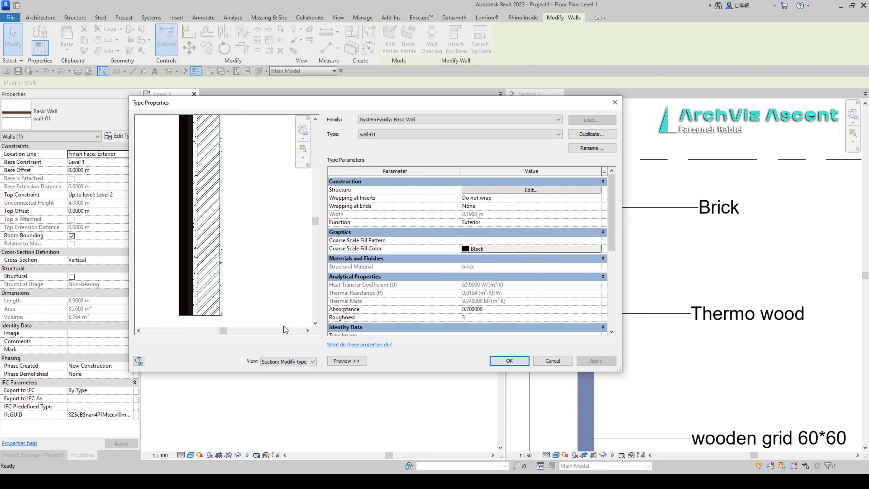
scroll(172, 224, down, 2)
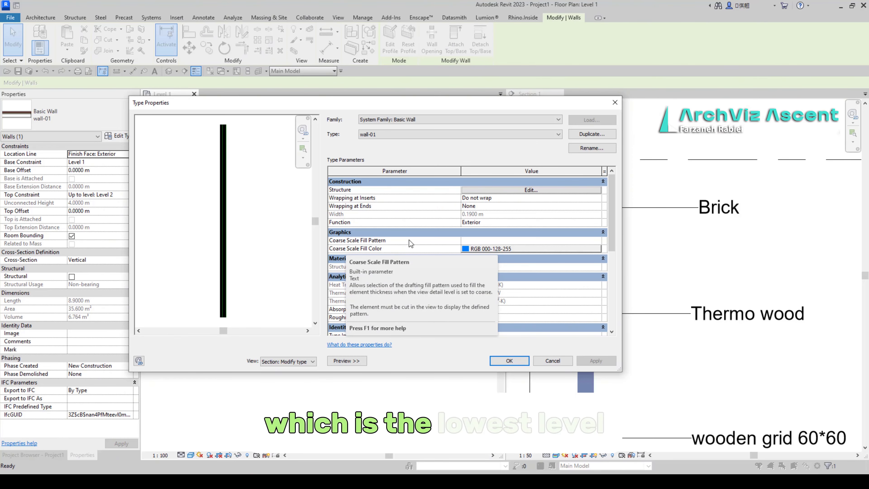
- Set the wall-01 type's coarse scale fill pattern to Solid fill
click(599, 241)
click(600, 240)
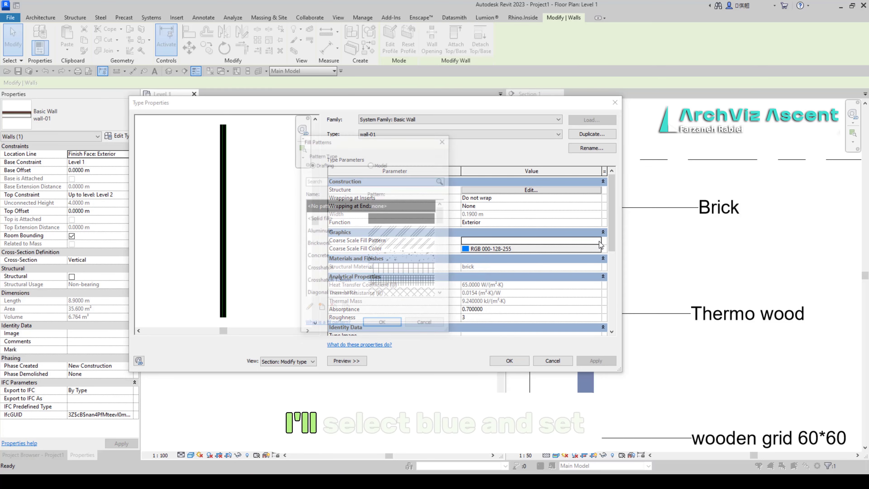
scroll(403, 250, down, 10)
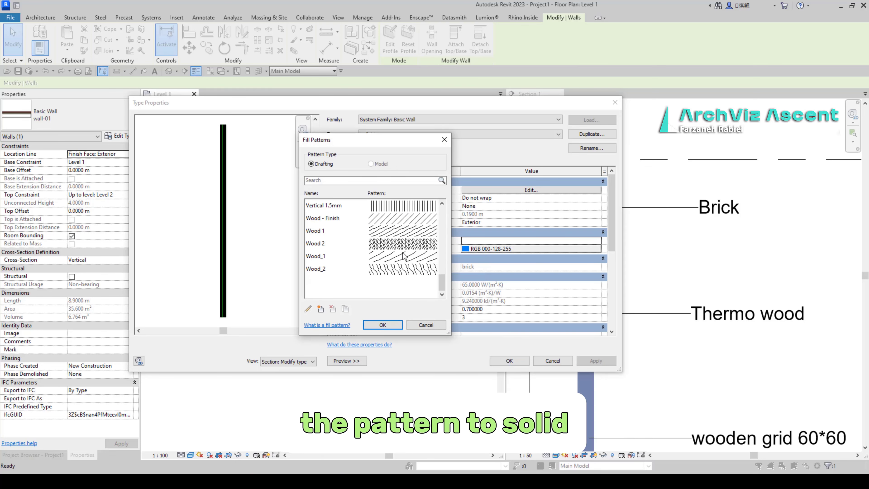
scroll(403, 256, up, 10)
click(319, 218)
click(383, 324)
- Set the wall-01 type's coarse scale fill color to RGB 255-000-128 and accept the type changes
click(463, 248)
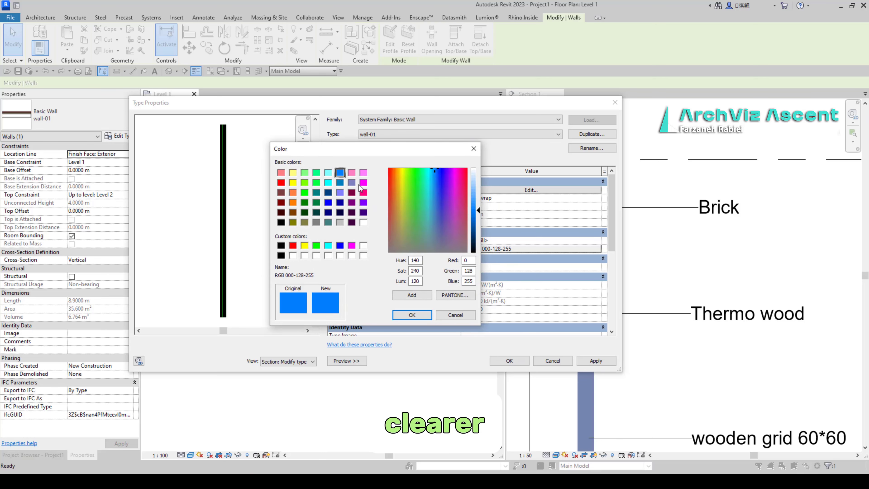
click(363, 192)
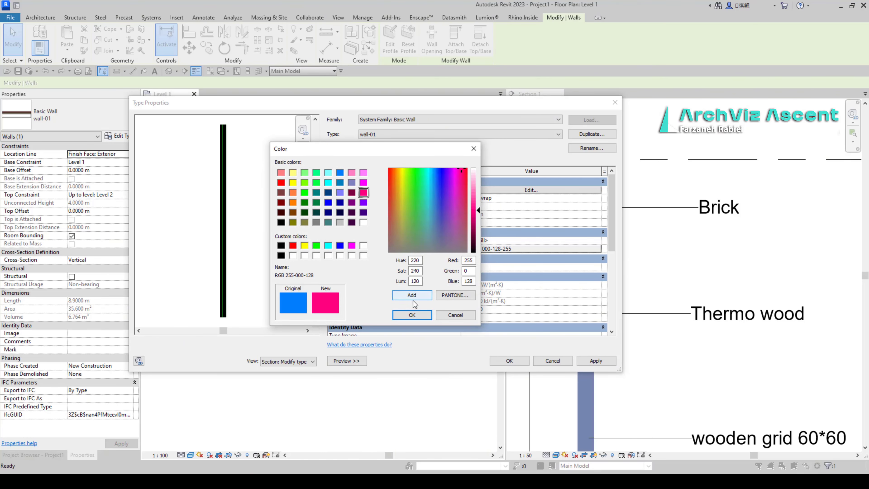
click(412, 314)
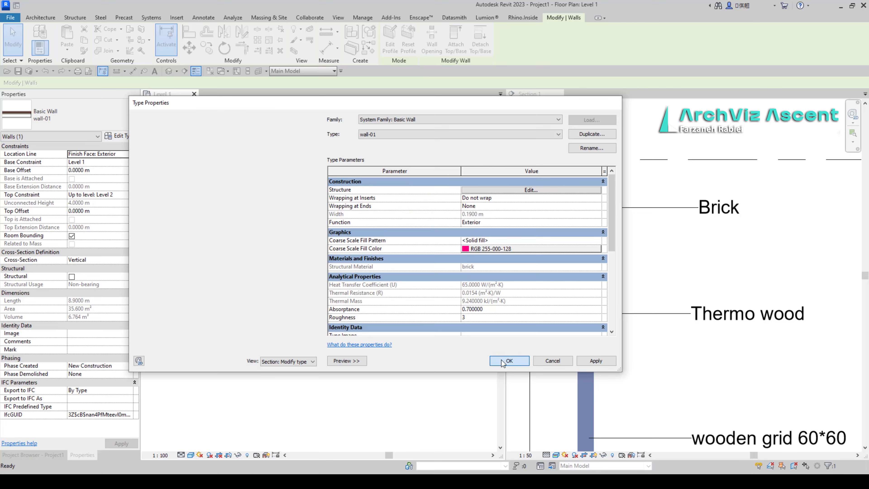
click(509, 360)
click(412, 360)
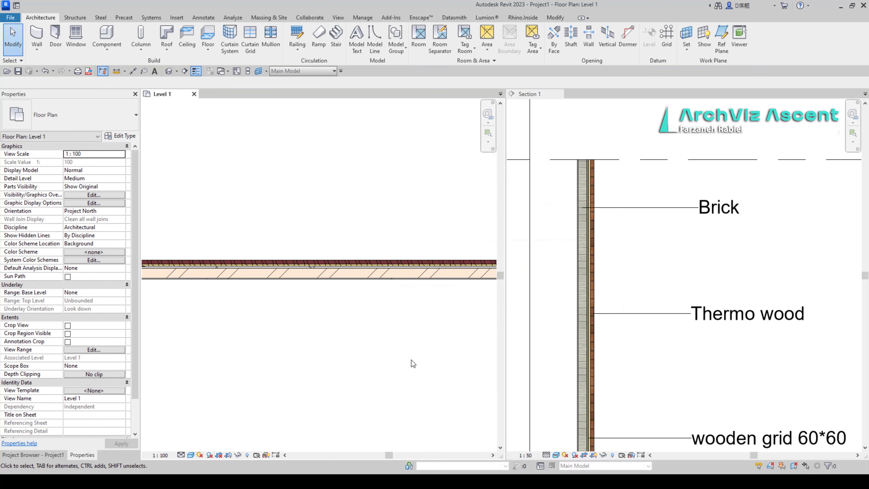
- Switch the Level 1 plan to Coarse detail to check the wall's coarse fill
click(181, 455)
click(193, 427)
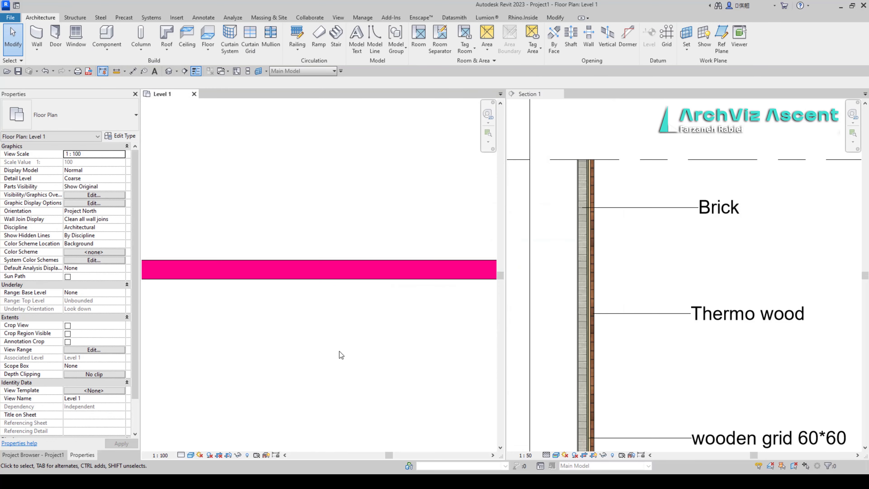
scroll(431, 306, down, 3)
- Change the wall-01 type's coarse scale fill color to gray RGB 087-087-087 and accept the type
click(431, 290)
click(119, 136)
click(534, 248)
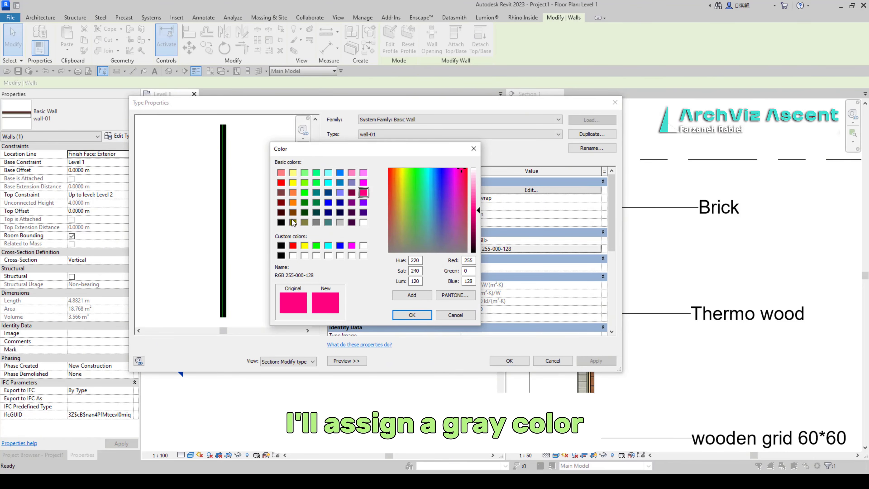
click(281, 222)
drag(478, 248, 478, 227)
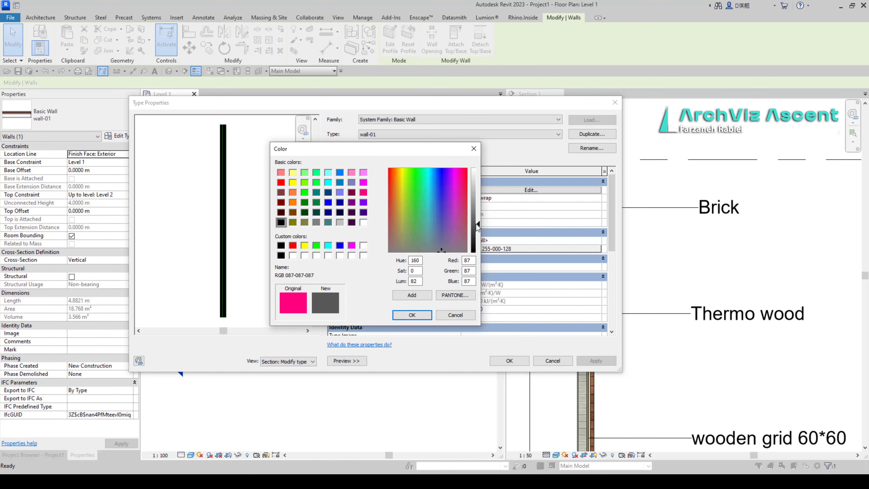
click(412, 315)
click(510, 361)
click(421, 301)
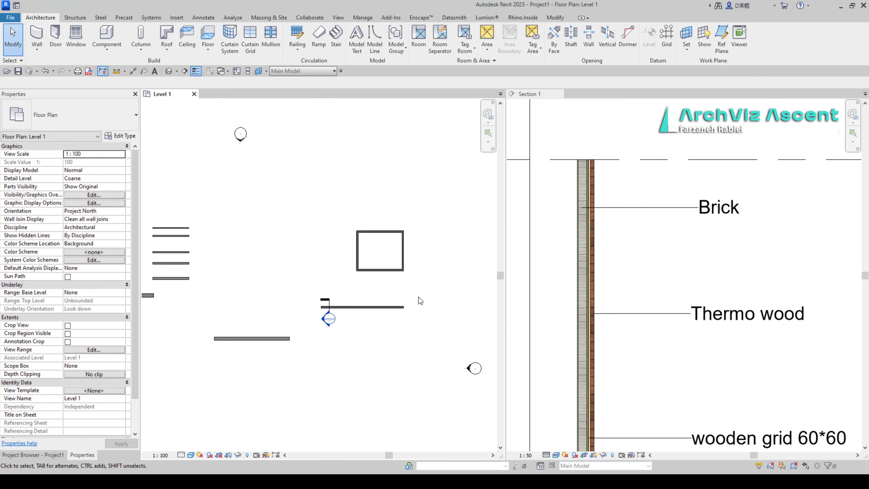
- Place a single door in the upper wall of the rectangular room on the Level 1 plan
scroll(420, 301, up, 4)
click(55, 37)
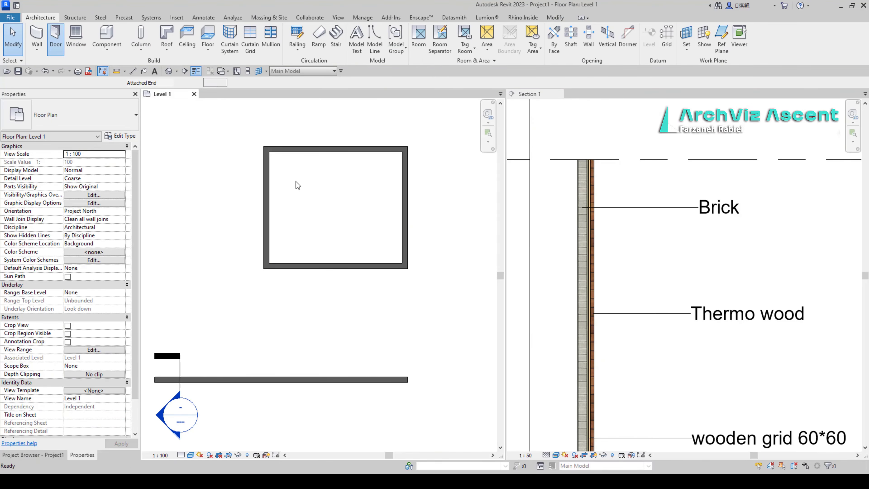
click(346, 147)
key(Escape)
key(Escape)
- Set the Level 1 plan to Fine detail with the Hidden Line visual style and inspect the room's wall layers
click(181, 455)
click(196, 446)
scroll(338, 133, up, 5)
click(190, 455)
click(200, 419)
scroll(323, 266, down, 4)
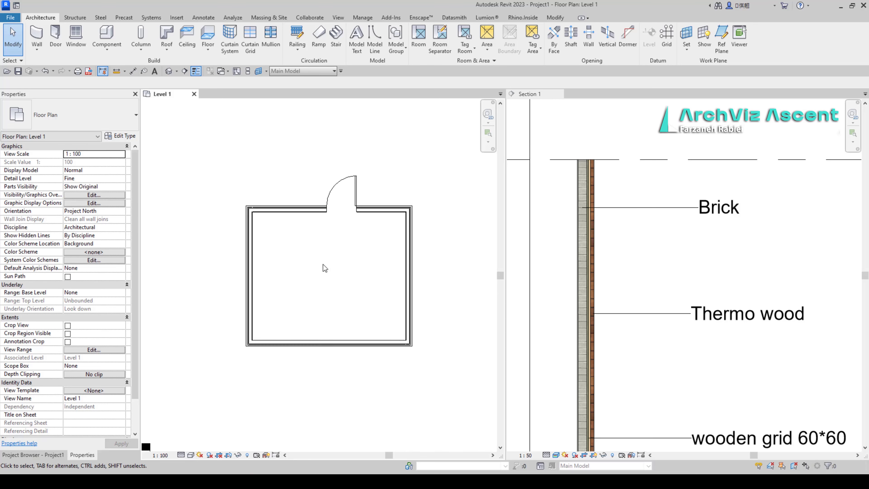
scroll(368, 204, up, 3)
scroll(359, 208, down, 2)
- Delete the door from the rectangular room and select all of the room's walls
click(343, 193)
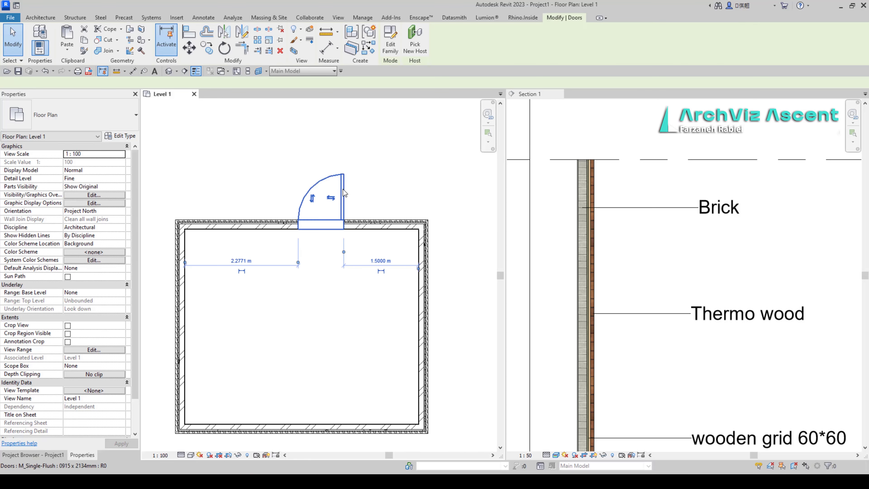
key(Delete)
drag(443, 184, 173, 419)
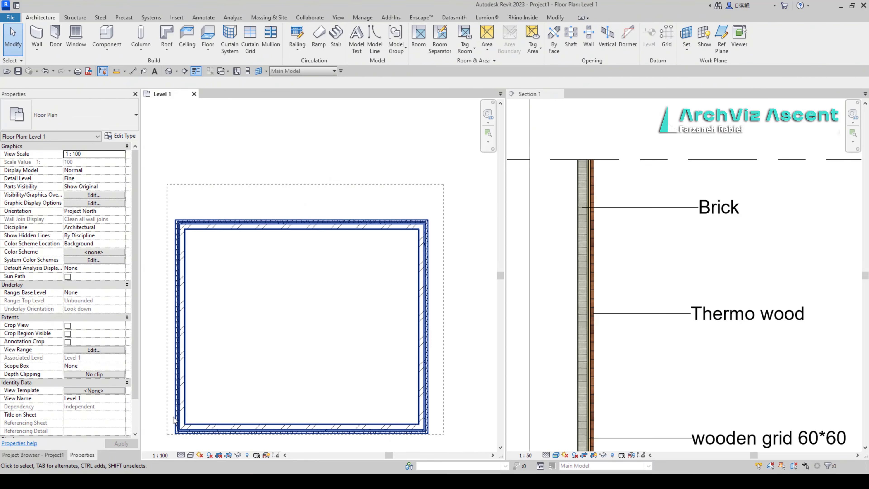